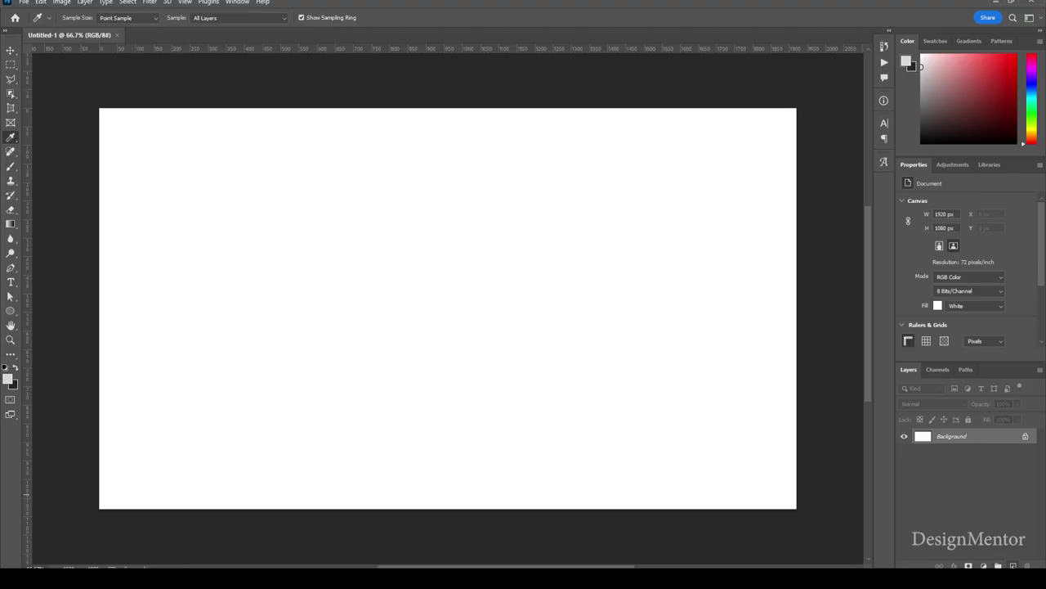
Add an empty Layer 1 above the Background layer with Ctrl+Shift+Alt+N.
{"action": "key", "text": "ctrl+shift+alt+n"}
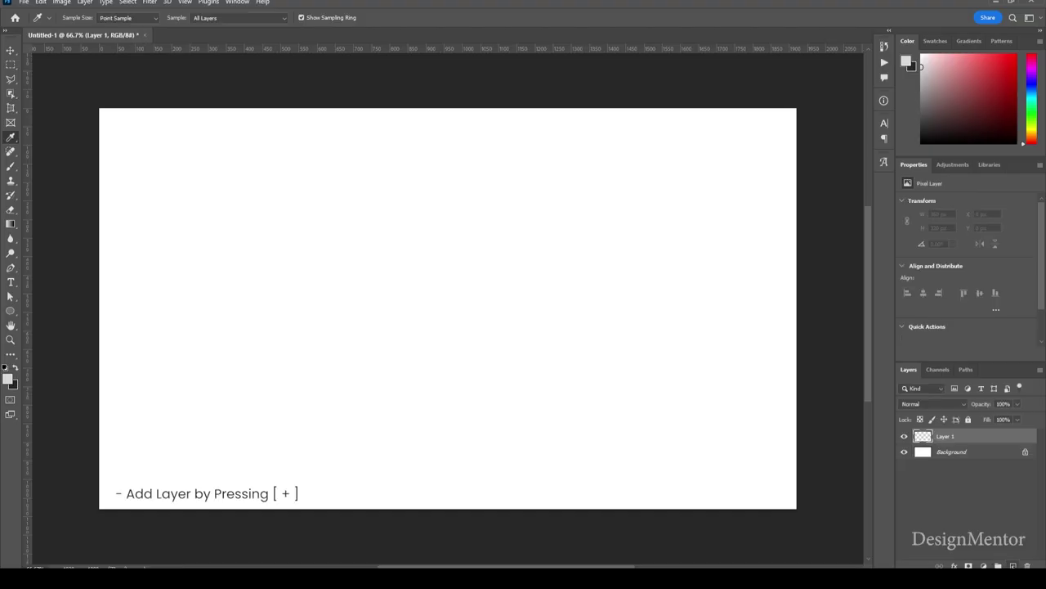
Fill Layer 1 with light grey foreground colour #dadada.
{"action": "left_click", "coordinate": [7, 378]}
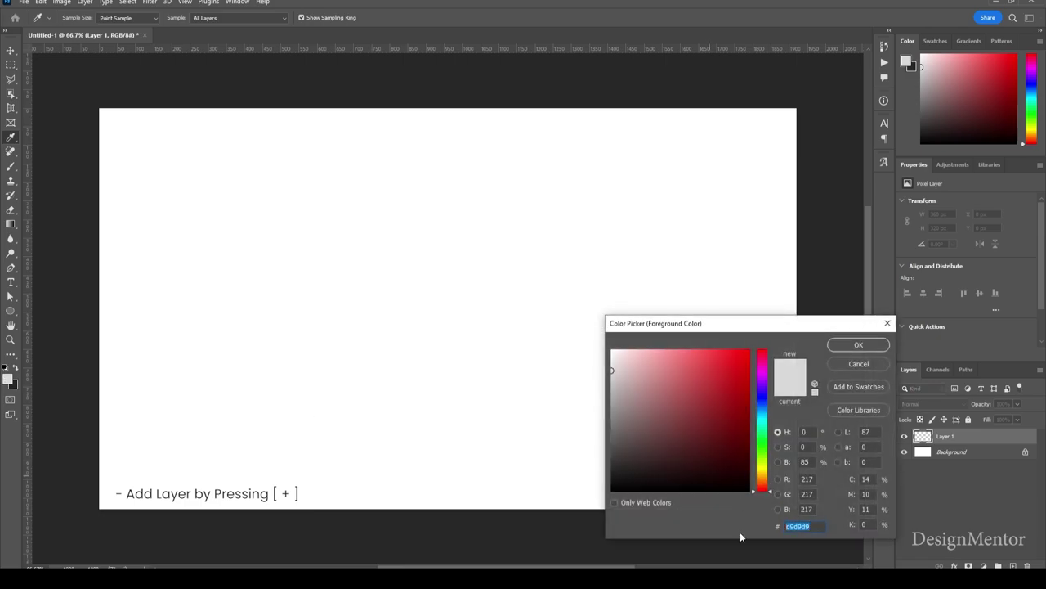
{"action": "type", "text": "dadada"}
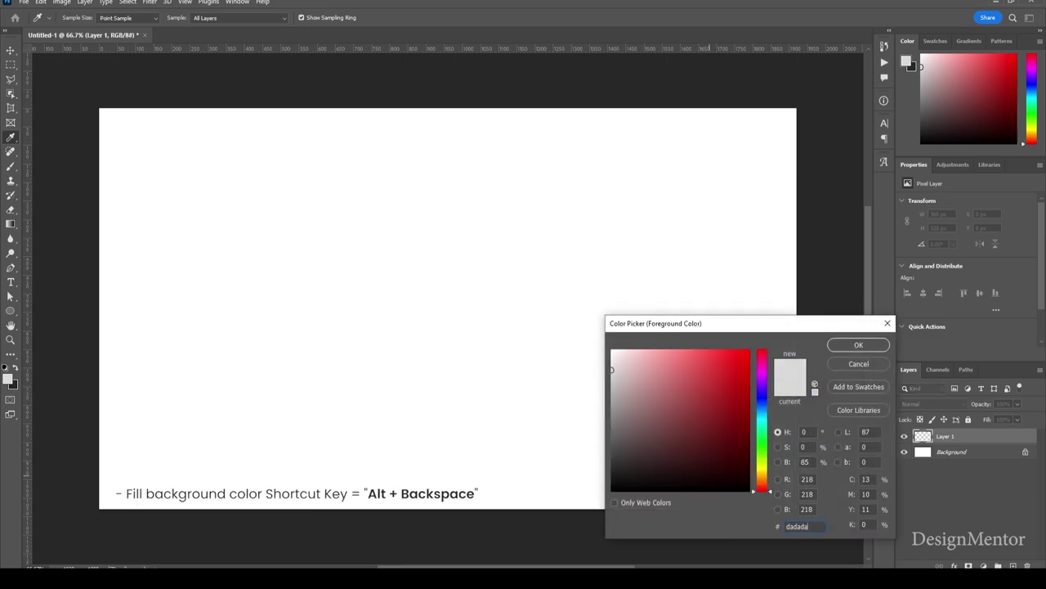
{"action": "left_click", "coordinate": [847, 344]}
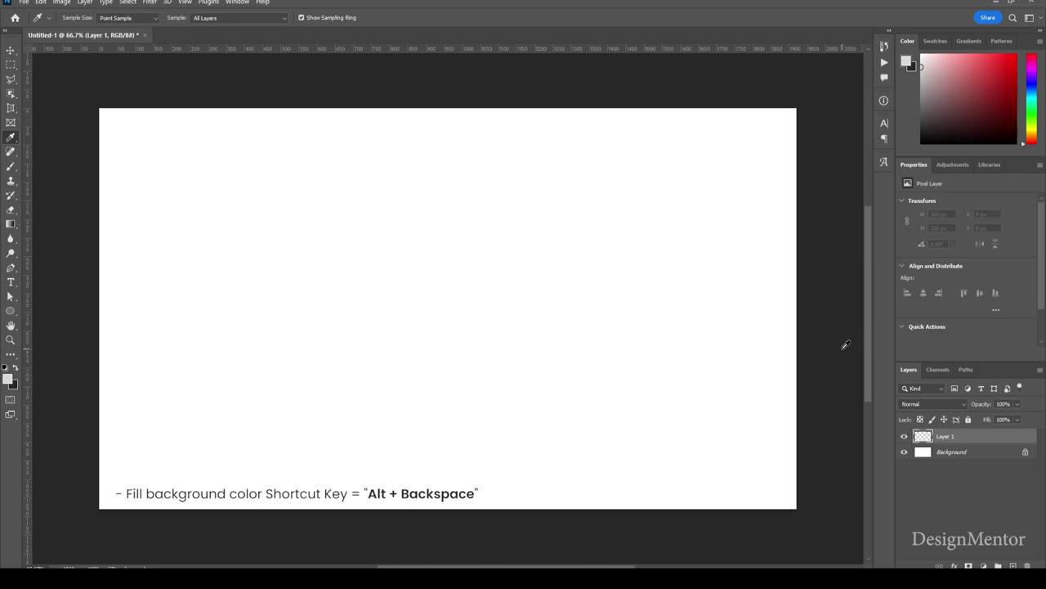
{"action": "key", "text": "alt+BackSpace"}
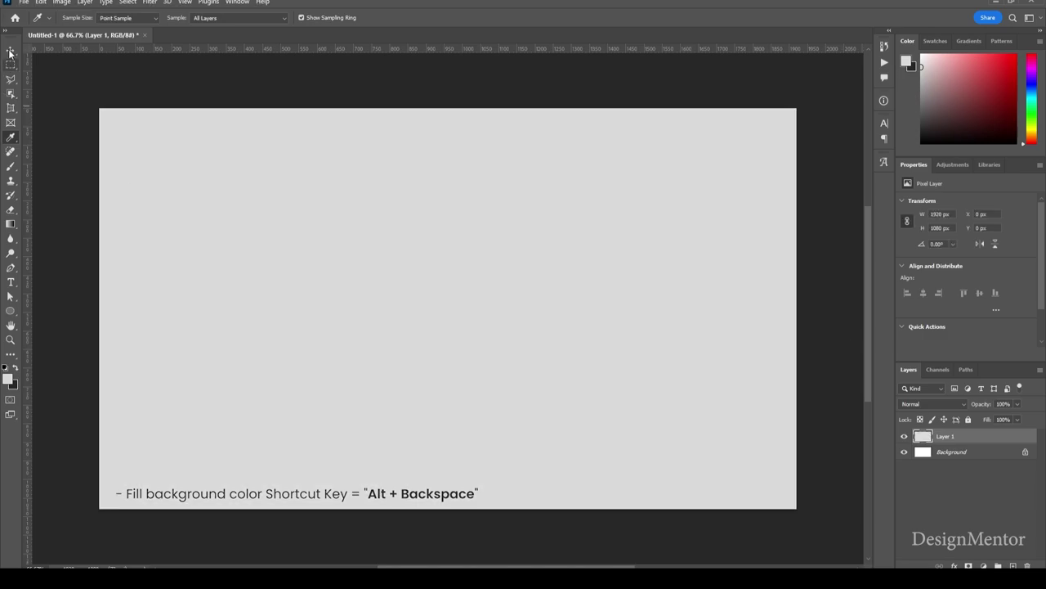
{"action": "left_click", "coordinate": [11, 51]}
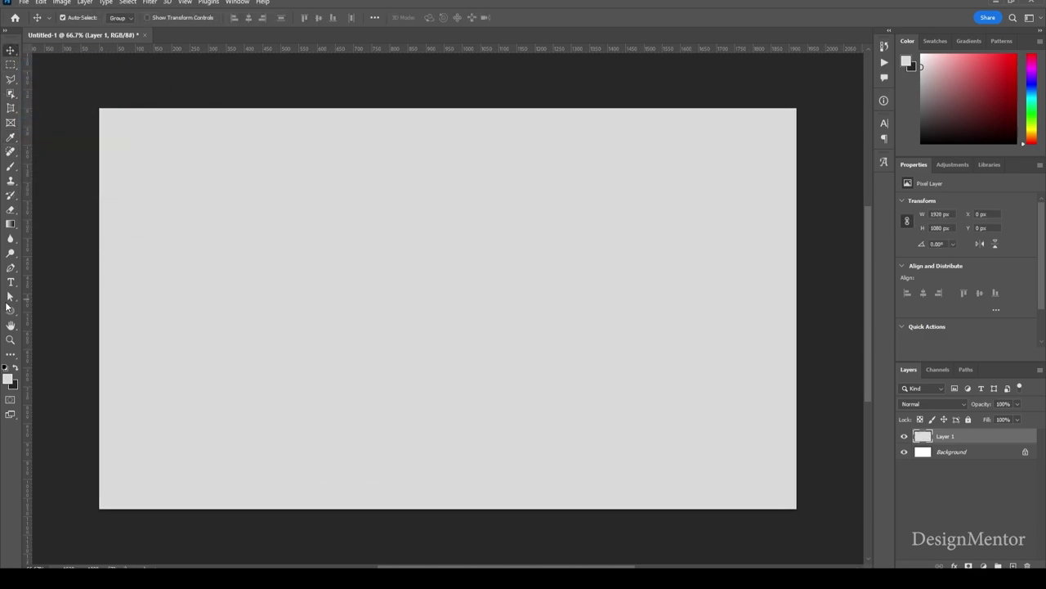
Draw a 900 × 900 px circle, Ellipse 1, with the Ellipse tool.
{"action": "left_click", "coordinate": [10, 311]}
{"action": "left_click", "coordinate": [445, 281]}
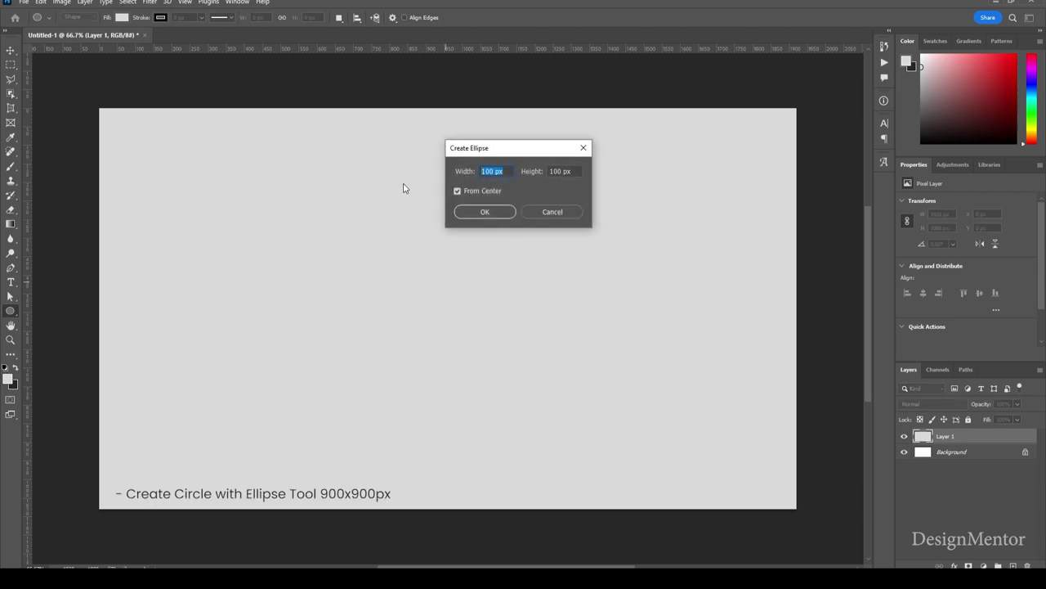
{"action": "type", "text": "900"}
{"action": "key", "text": "Tab"}
{"action": "type", "text": "900"}
{"action": "key", "text": "Return"}
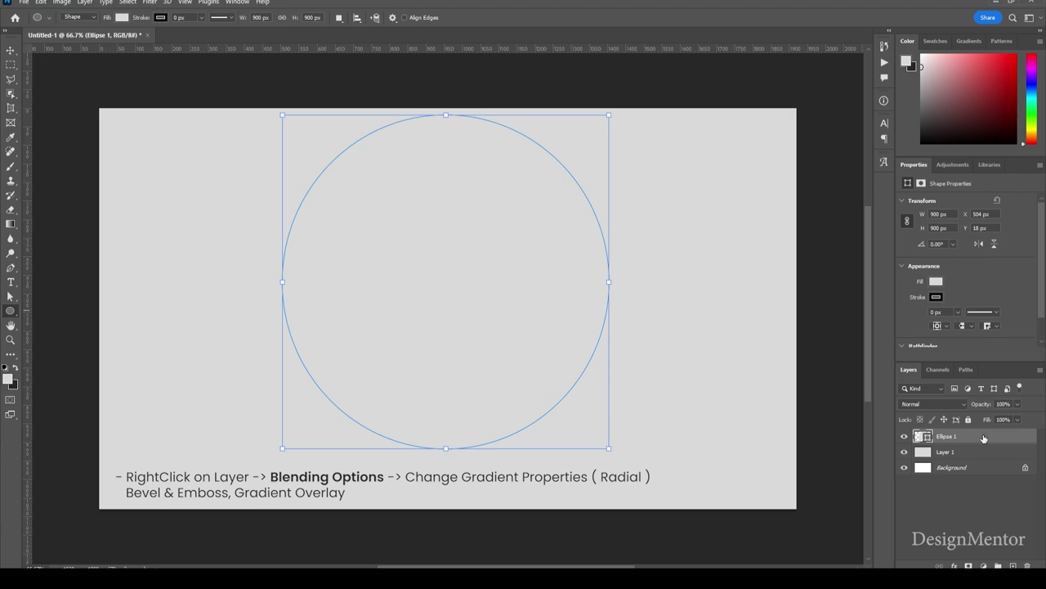
Enable a Gradient Overlay on Ellipse 1 and set its left stop to grey #999b9a.
{"action": "right_click", "coordinate": [984, 439]}
{"action": "left_click", "coordinate": [919, 137]}
{"action": "left_click", "coordinate": [656, 404]}
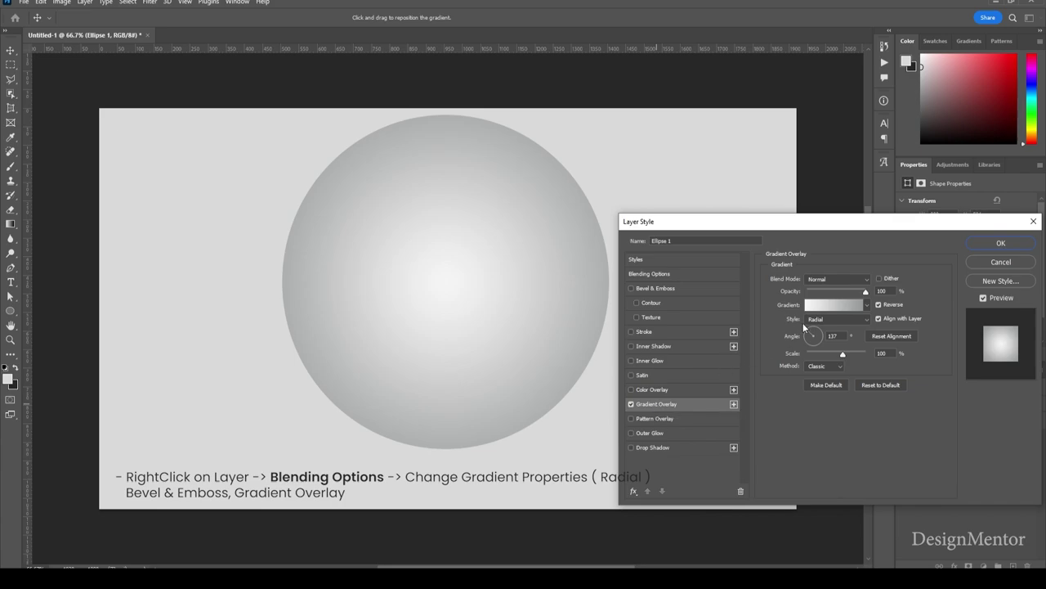
{"action": "left_click", "coordinate": [821, 306]}
{"action": "left_click", "coordinate": [651, 443]}
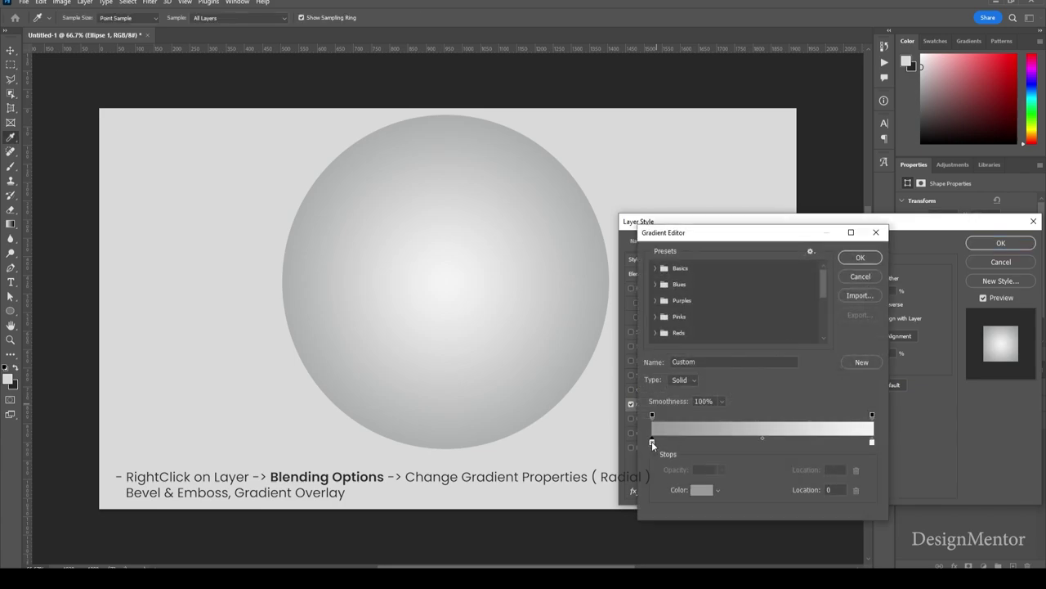
{"action": "left_click", "coordinate": [701, 491]}
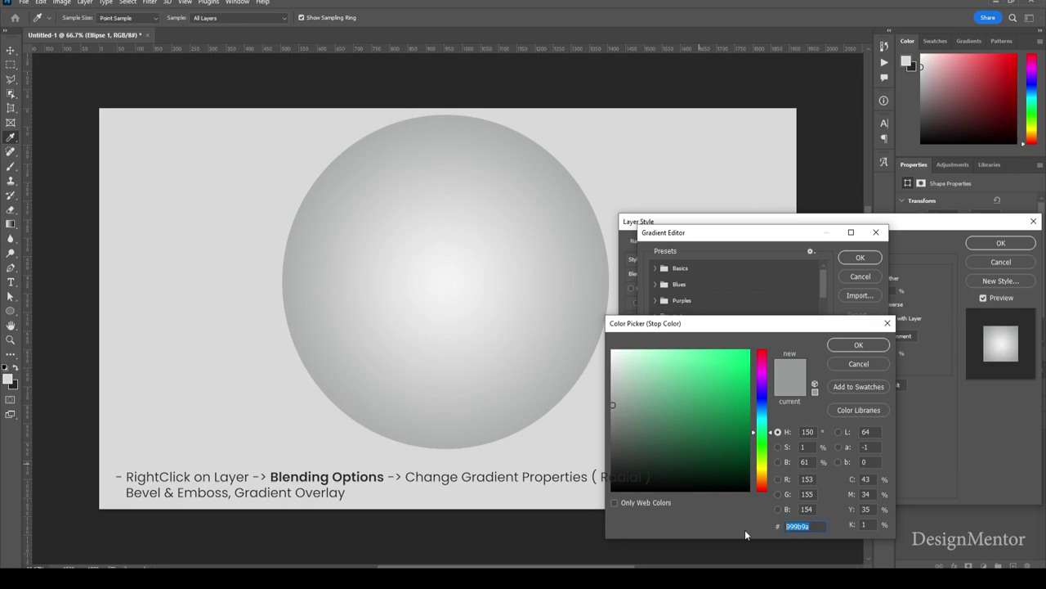
{"action": "type", "text": "999"}
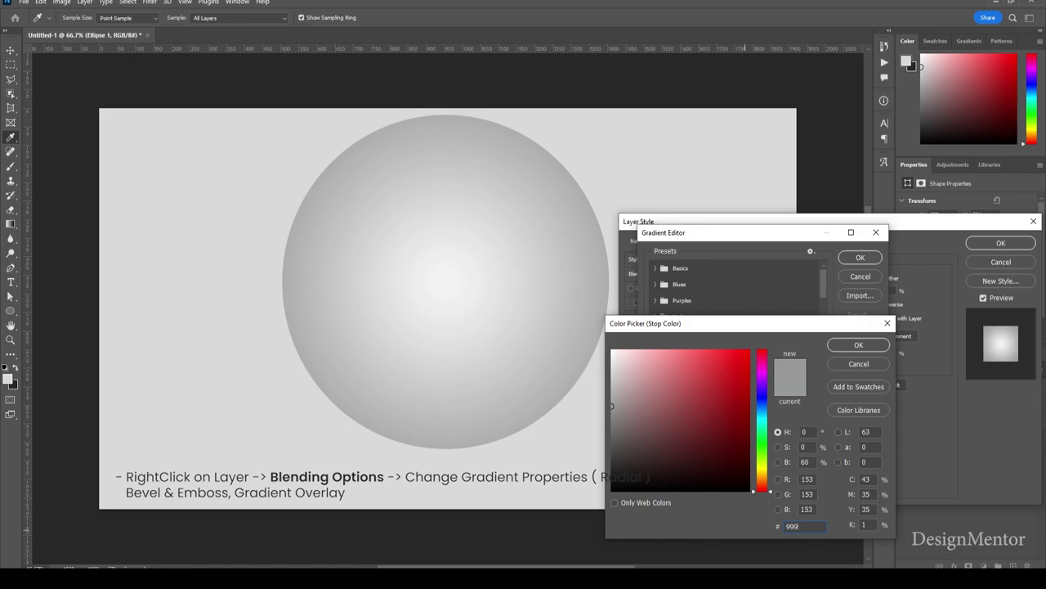
{"action": "type", "text": "b9a"}
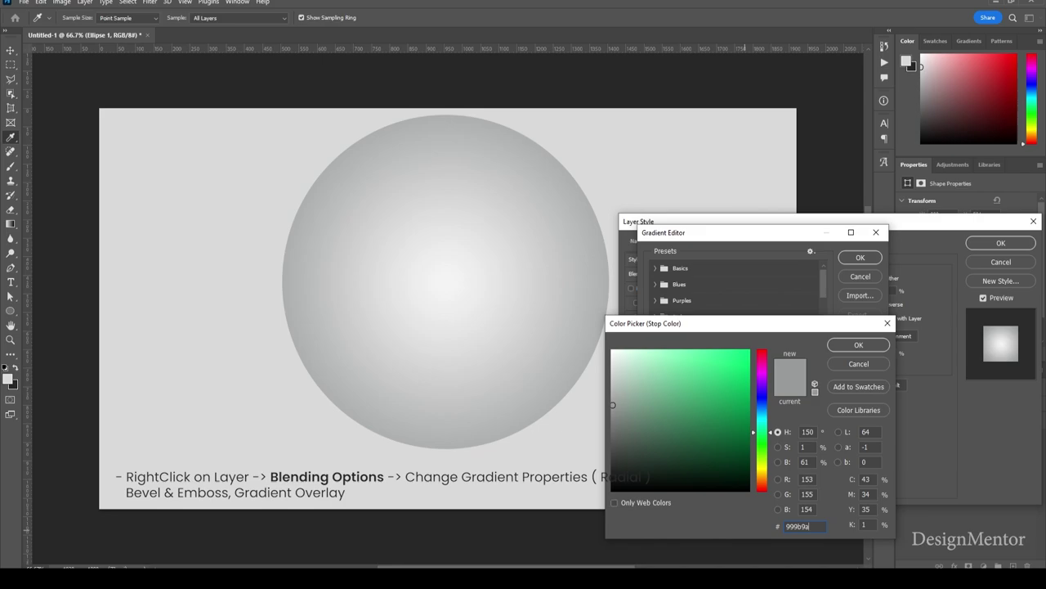
{"action": "left_click", "coordinate": [836, 347]}
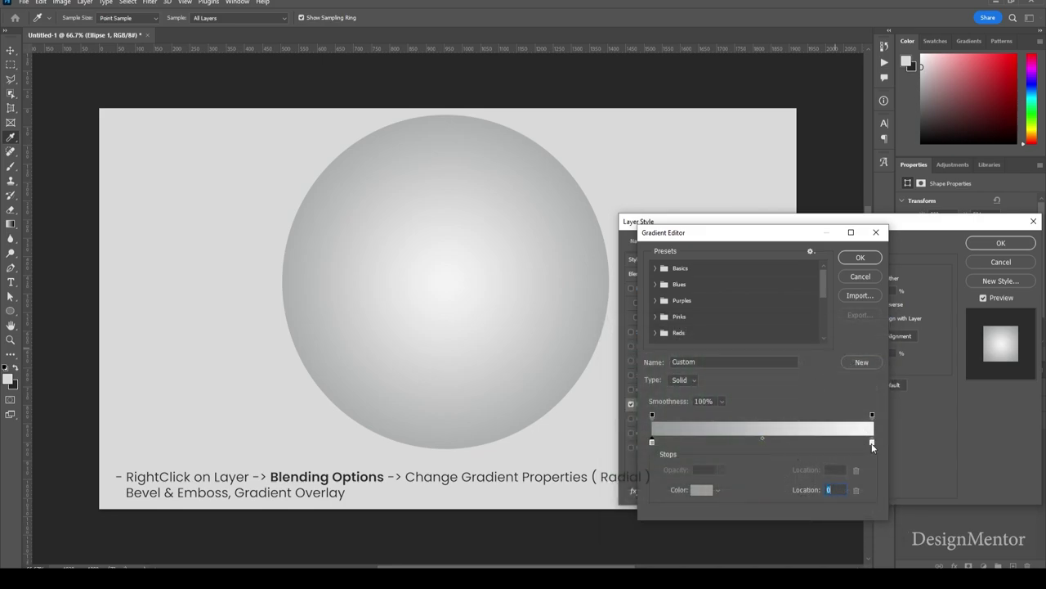
Set the right gradient stop to near-white #f8f4f4 and apply the reversed radial overlay.
{"action": "left_click", "coordinate": [872, 443]}
{"action": "left_click", "coordinate": [701, 491]}
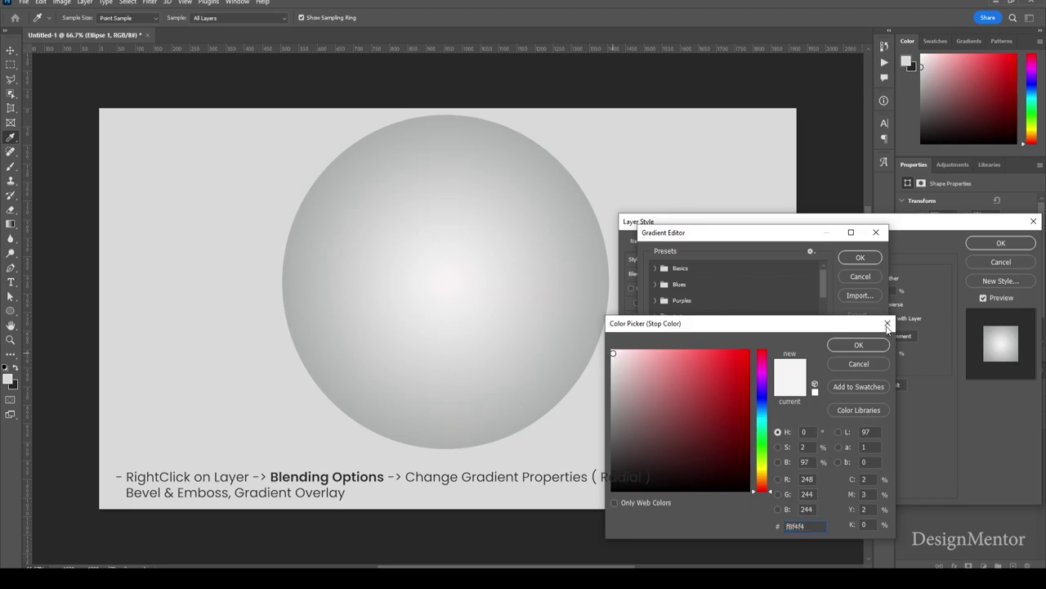
{"action": "left_click", "coordinate": [868, 345]}
{"action": "left_click", "coordinate": [858, 257]}
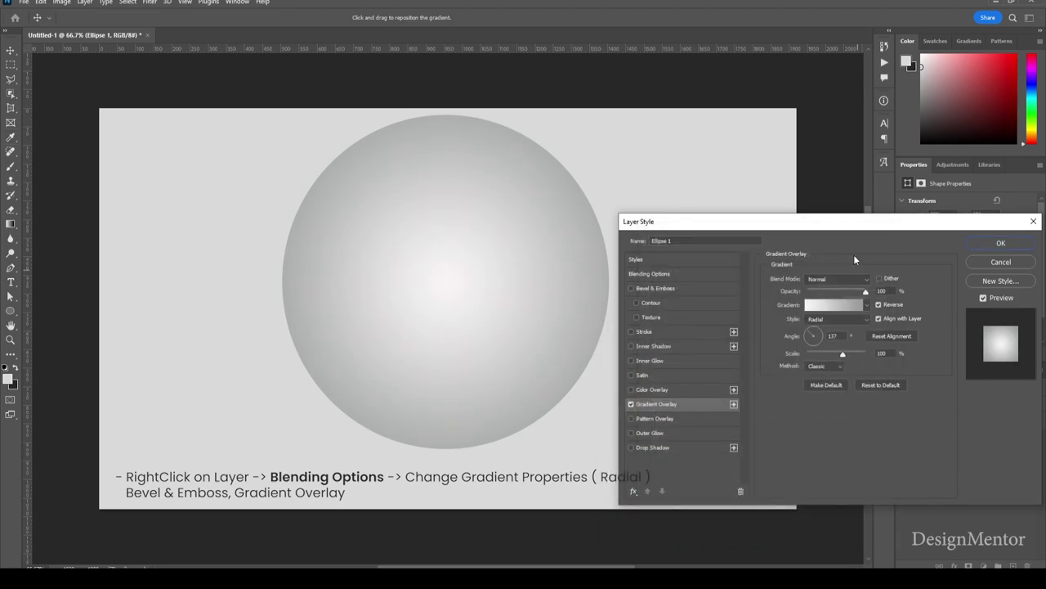
{"action": "key", "text": "Return"}
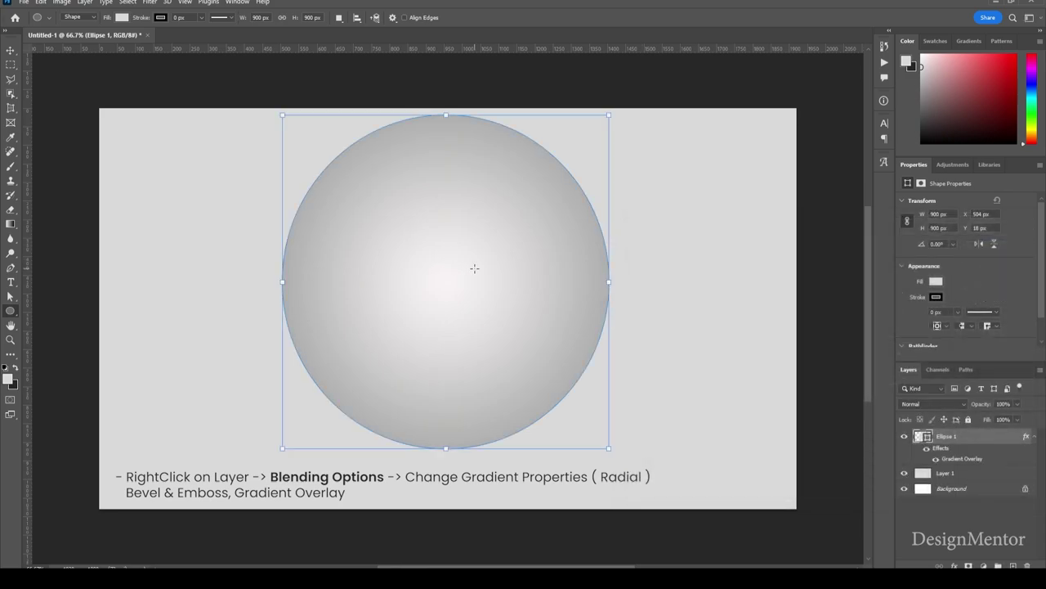
Move the shaded Ellipse 1 to the canvas centre at X 510 px, Y 90 px.
{"action": "key", "text": "v"}
{"action": "mouse_move", "coordinate": [464, 271]}
{"action": "left_mouse_down"}
{"action": "mouse_move", "coordinate": [485, 288]}
{"action": "mouse_move", "coordinate": [478, 296]}
{"action": "left_mouse_up"}
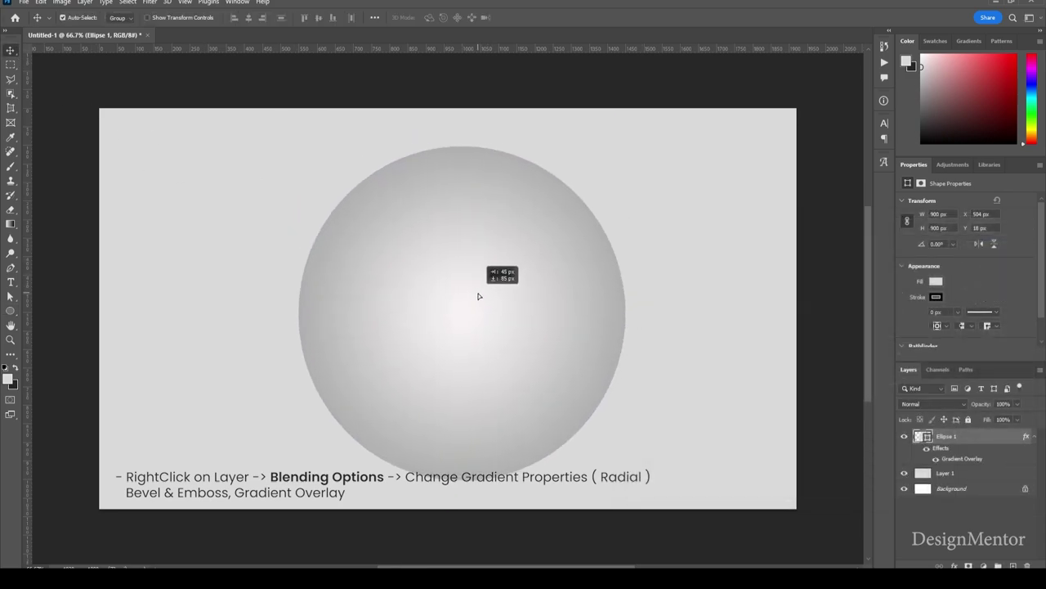
{"action": "left_click_drag", "start_coordinate": [478, 296], "coordinate": [460, 296]}
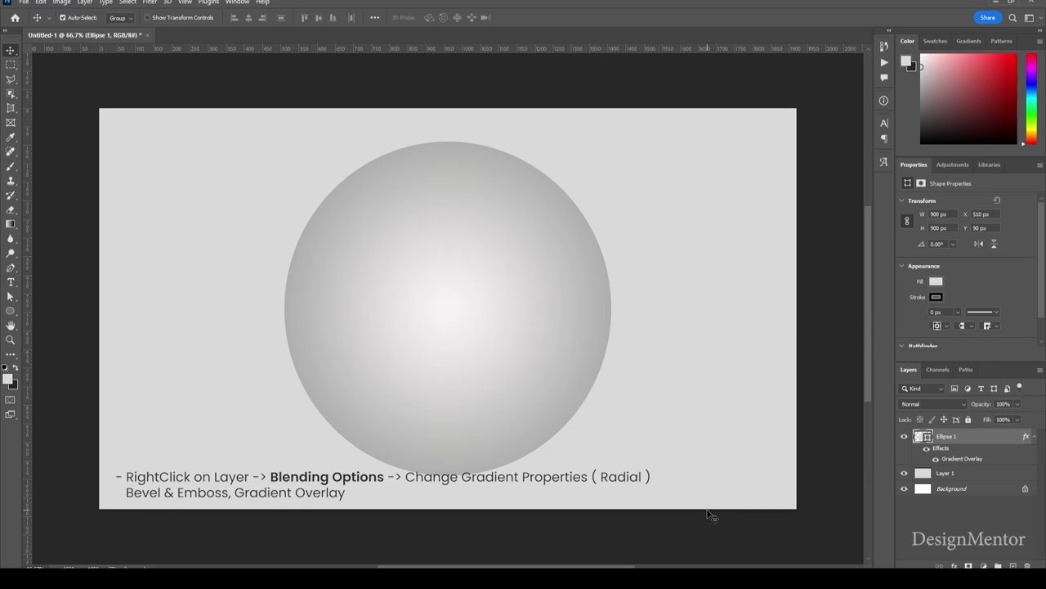
{"action": "left_click", "coordinate": [1032, 436]}
{"action": "key", "text": "u"}
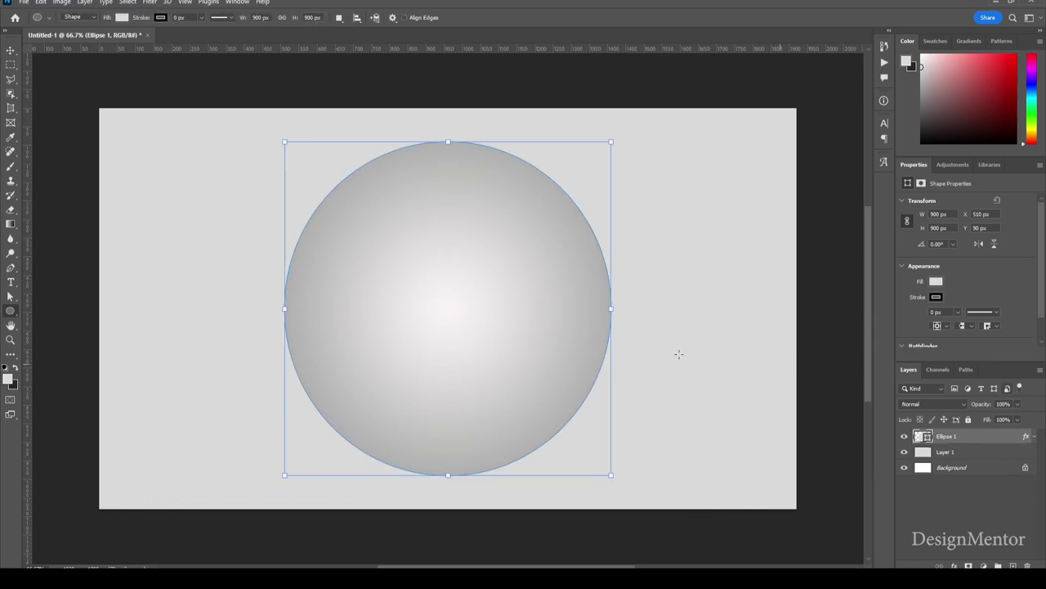
Create a 700 × 700 px circle, Ellipse 2, centred over Ellipse 1.
{"action": "left_click", "coordinate": [421, 287]}
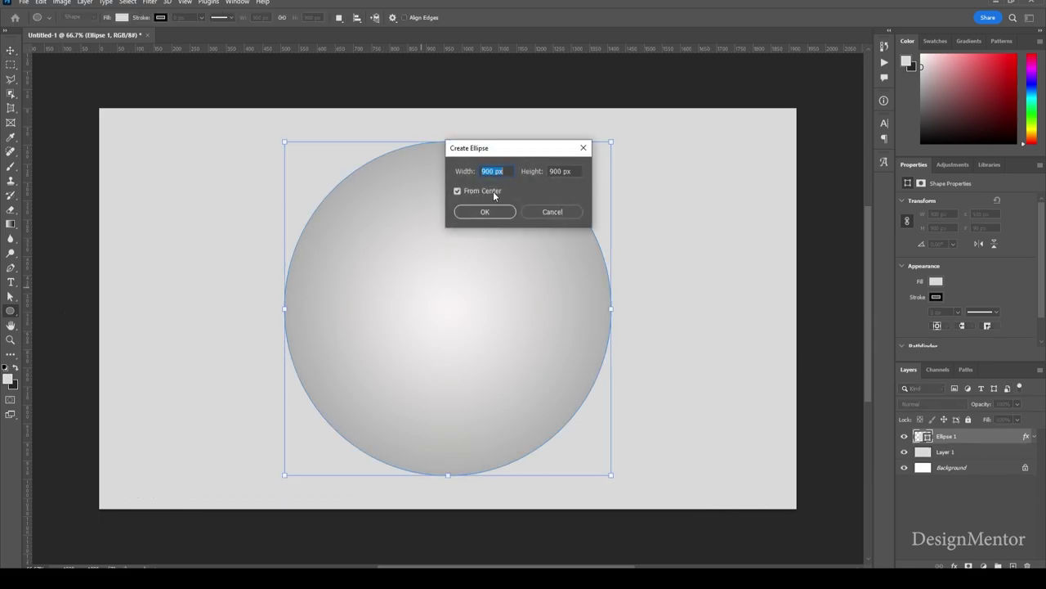
{"action": "type", "text": "700"}
{"action": "key", "text": "Tab"}
{"action": "type", "text": "700"}
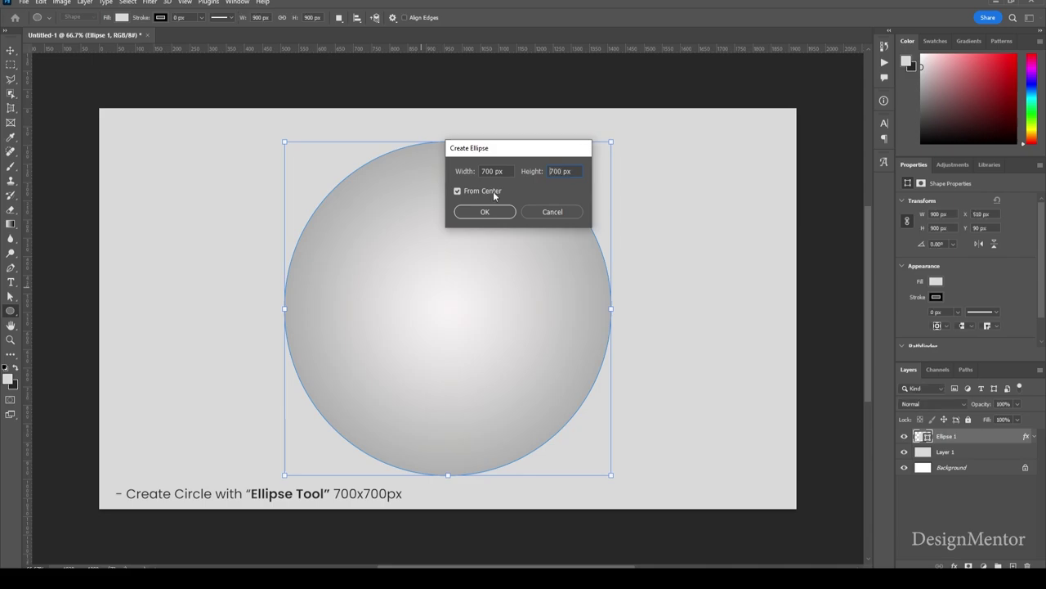
{"action": "key", "text": "Return"}
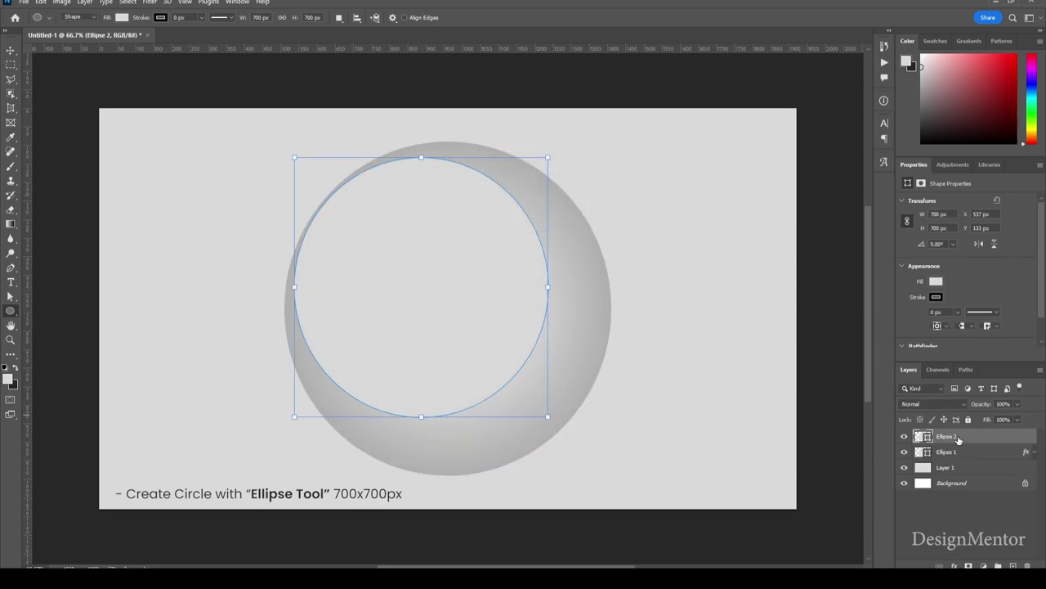
{"action": "key", "text": "v"}
{"action": "left_click_drag", "start_coordinate": [461, 283], "coordinate": [501, 314]}
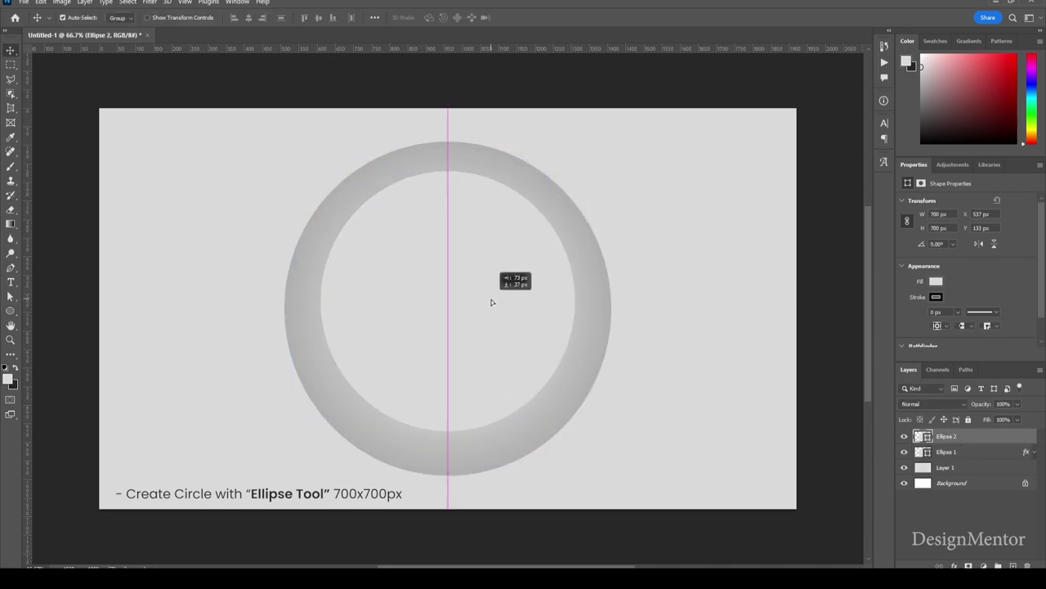
Enable a Gradient Overlay on Ellipse 2 with its left stop set to dark red #ac1000.
{"action": "right_click", "coordinate": [946, 436]}
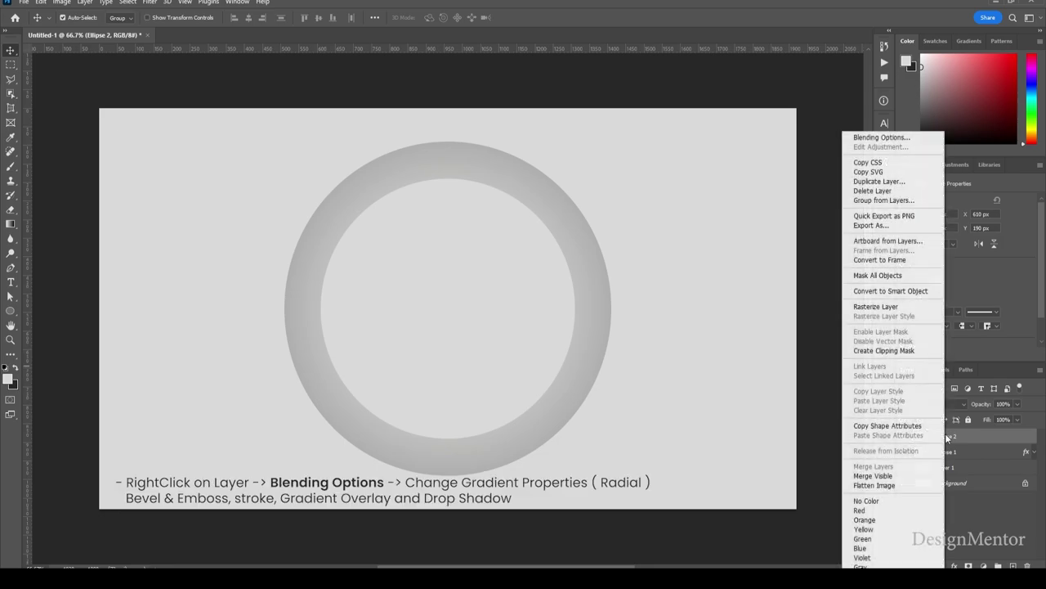
{"action": "left_click", "coordinate": [866, 139]}
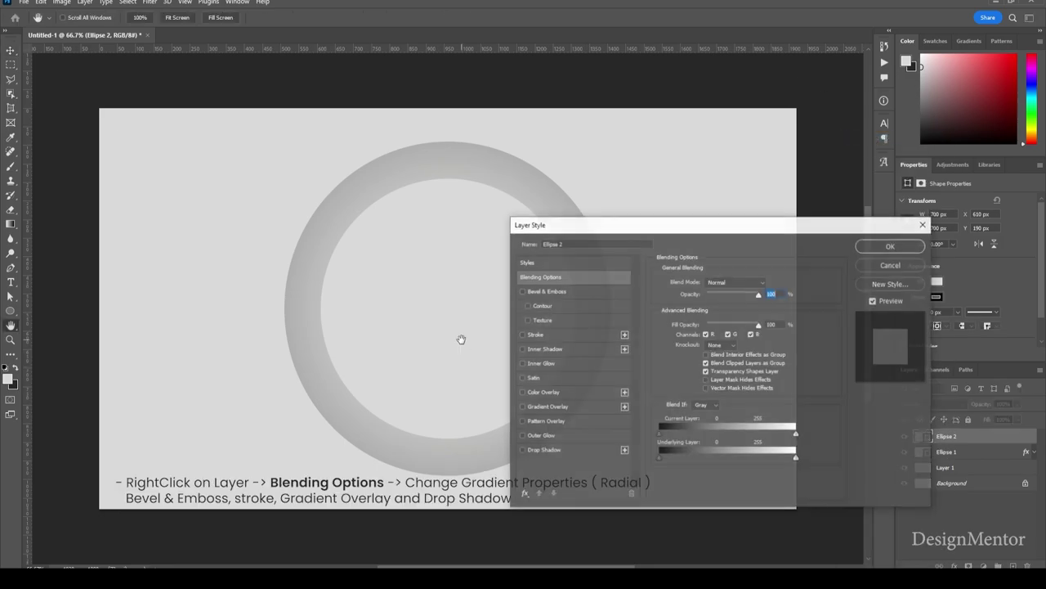
{"action": "left_click", "coordinate": [566, 406]}
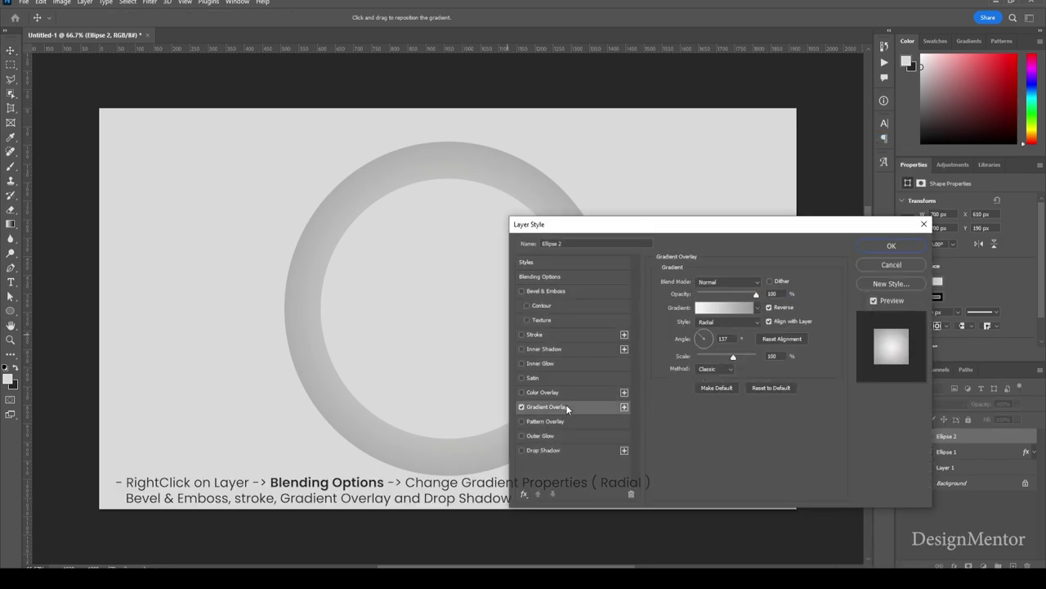
{"action": "left_click", "coordinate": [727, 309]}
{"action": "left_click", "coordinate": [652, 441]}
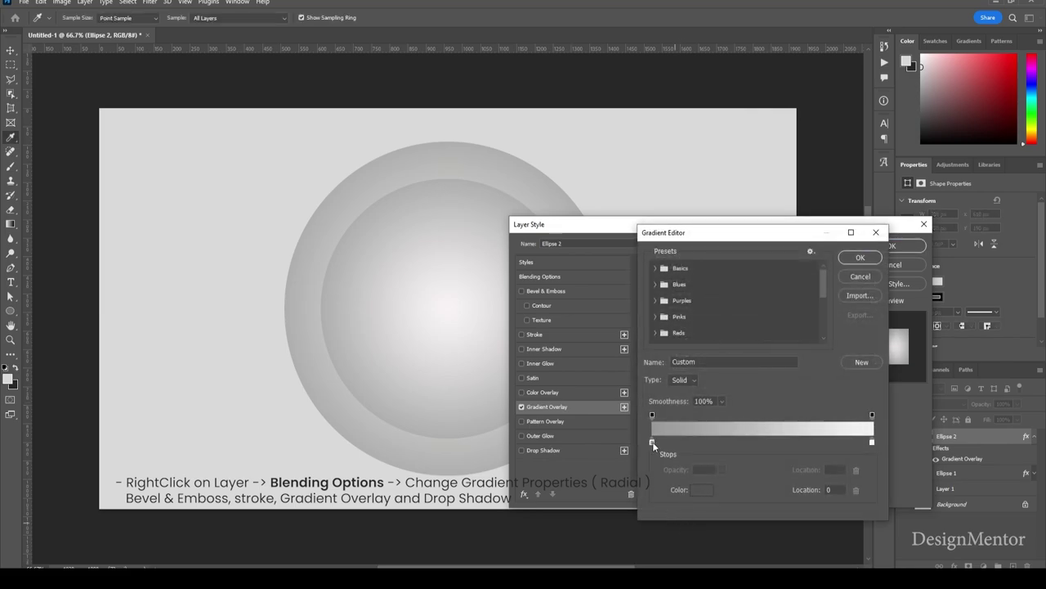
{"action": "left_click", "coordinate": [702, 489]}
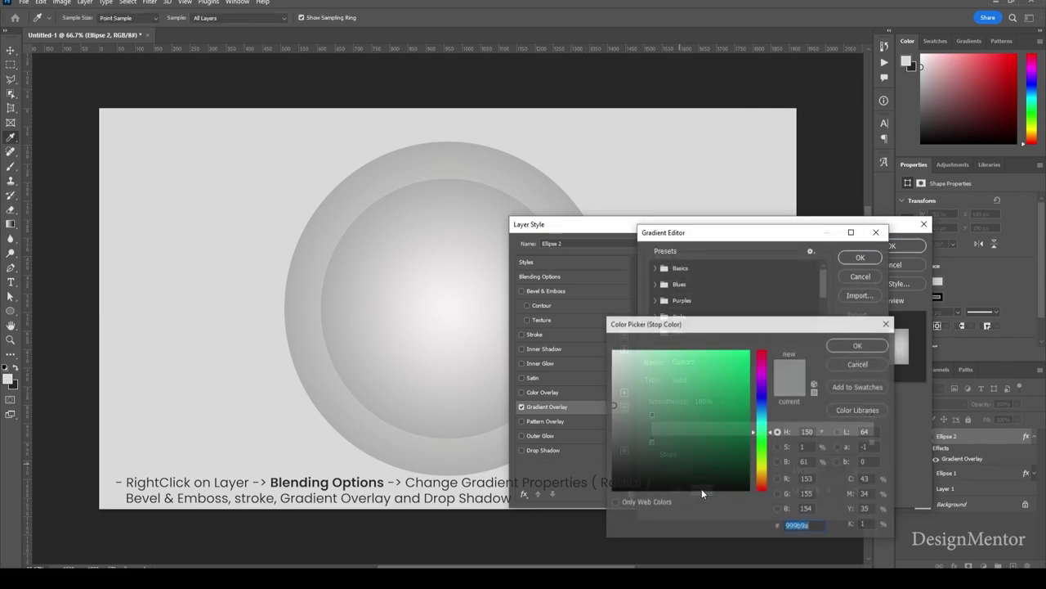
{"action": "left_click", "coordinate": [761, 487]}
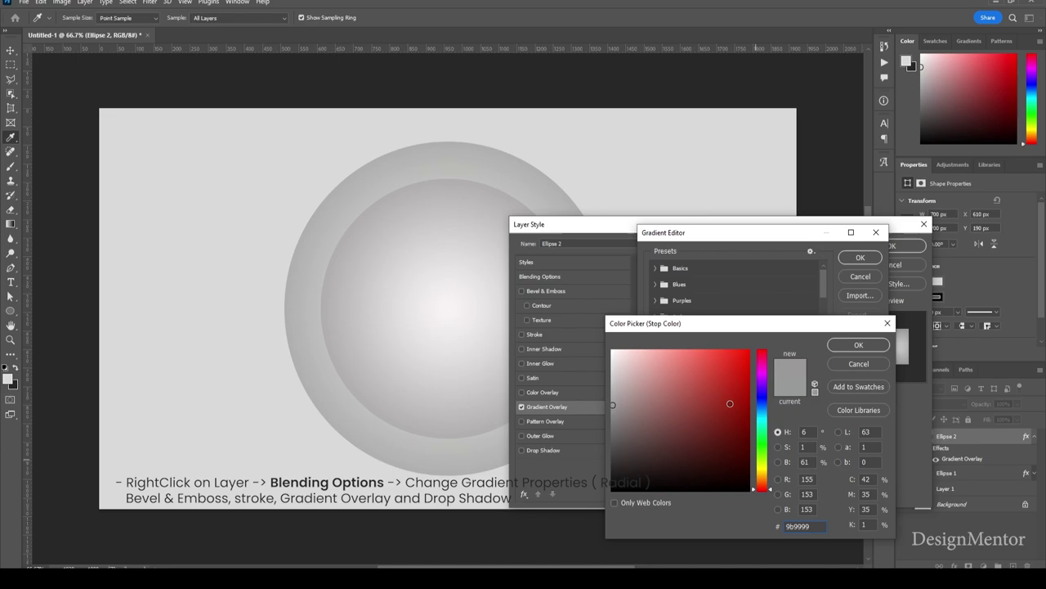
{"action": "mouse_move", "coordinate": [732, 406]}
{"action": "left_mouse_down"}
{"action": "mouse_move", "coordinate": [769, 336]}
{"action": "mouse_move", "coordinate": [748, 395]}
{"action": "left_mouse_up"}
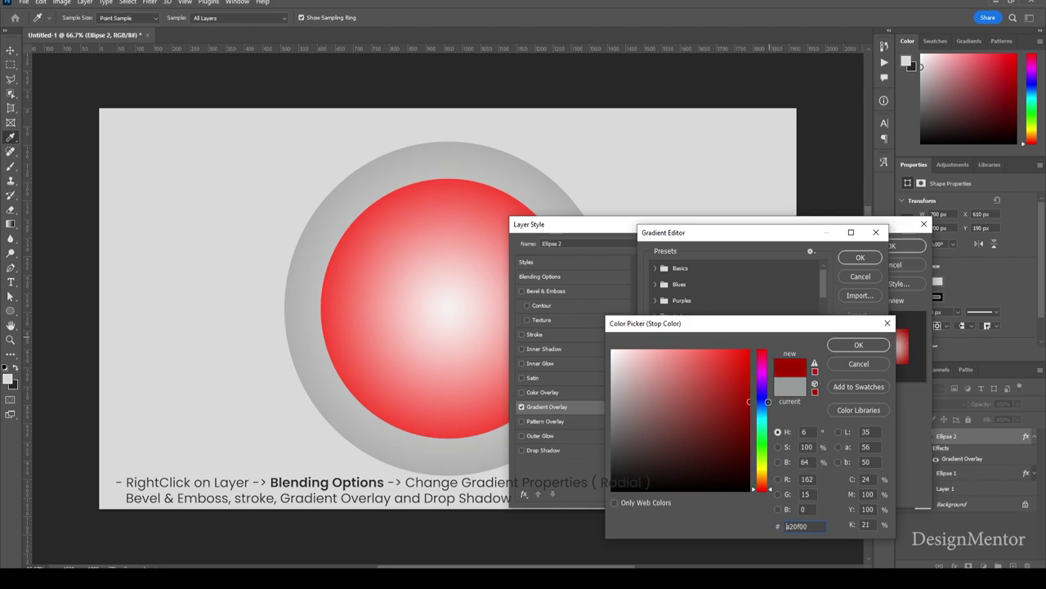
{"action": "left_click", "coordinate": [850, 345]}
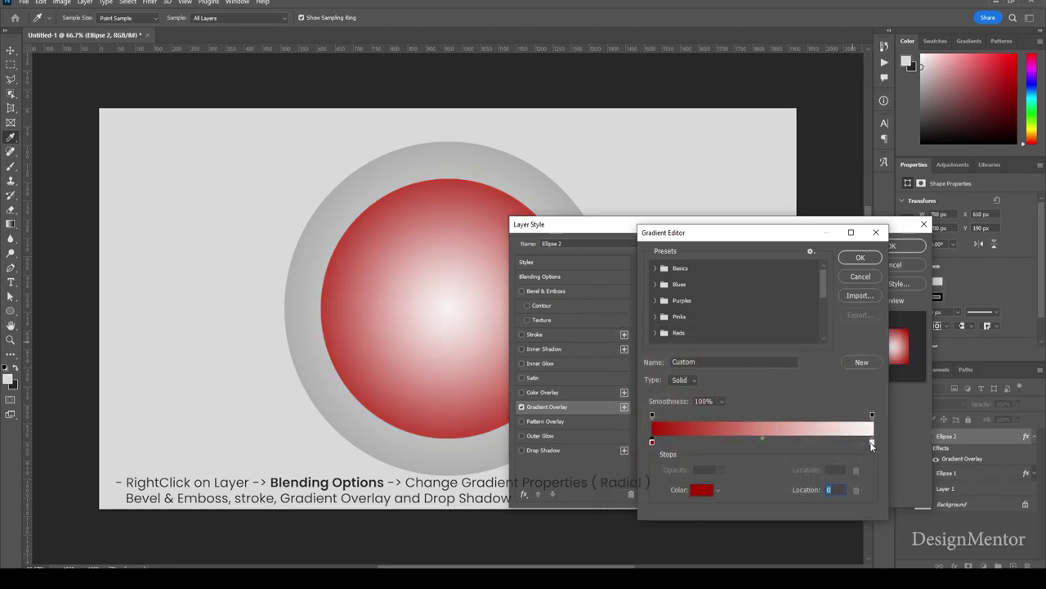
Set the right gradient stop to bright red #ff4f4f and confirm the red gradient.
{"action": "left_click", "coordinate": [872, 442]}
{"action": "left_click", "coordinate": [701, 490]}
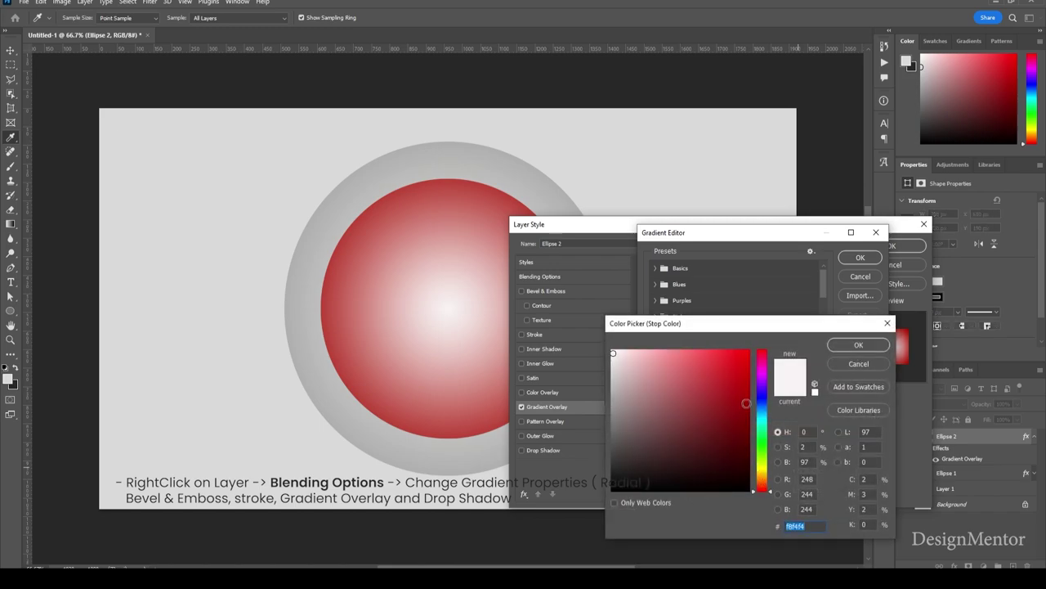
{"action": "left_click", "coordinate": [729, 365]}
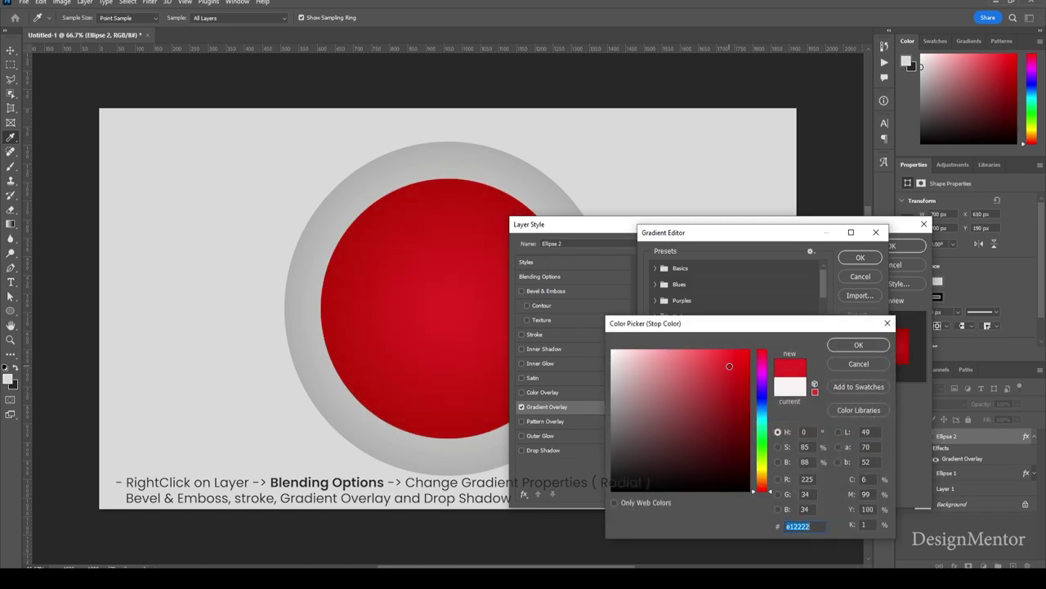
{"action": "left_click_drag", "start_coordinate": [729, 366], "coordinate": [707, 350]}
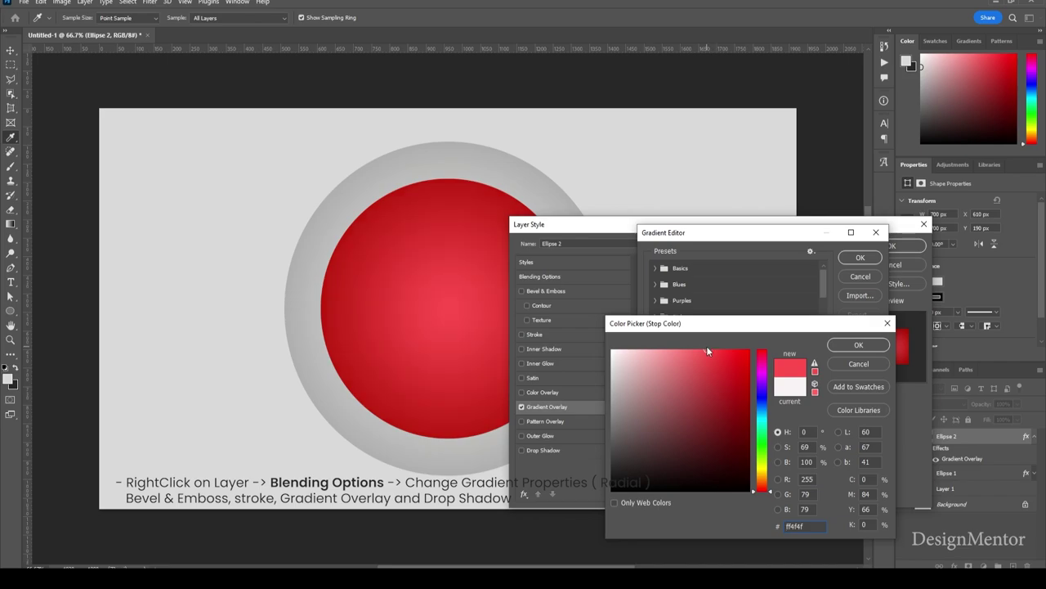
{"action": "left_click", "coordinate": [854, 345]}
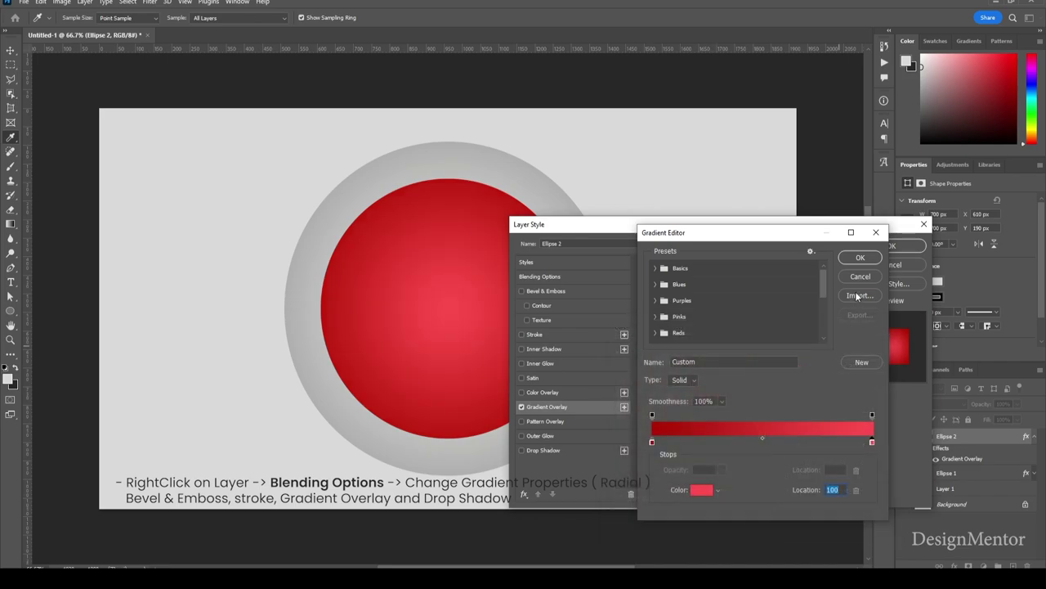
{"action": "left_click", "coordinate": [859, 258]}
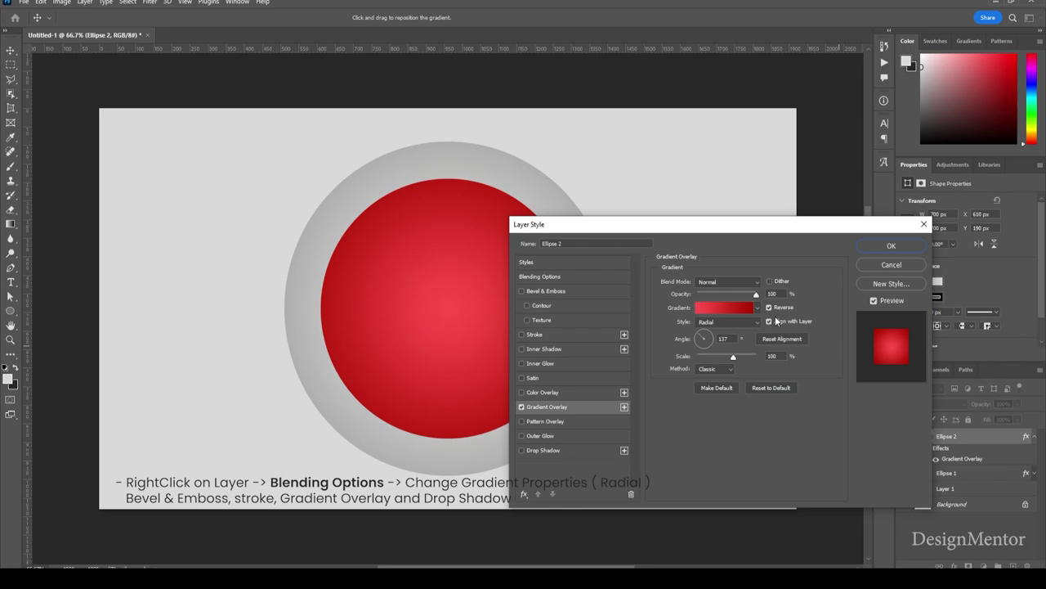
{"action": "left_click_drag", "start_coordinate": [712, 235], "coordinate": [763, 238]}
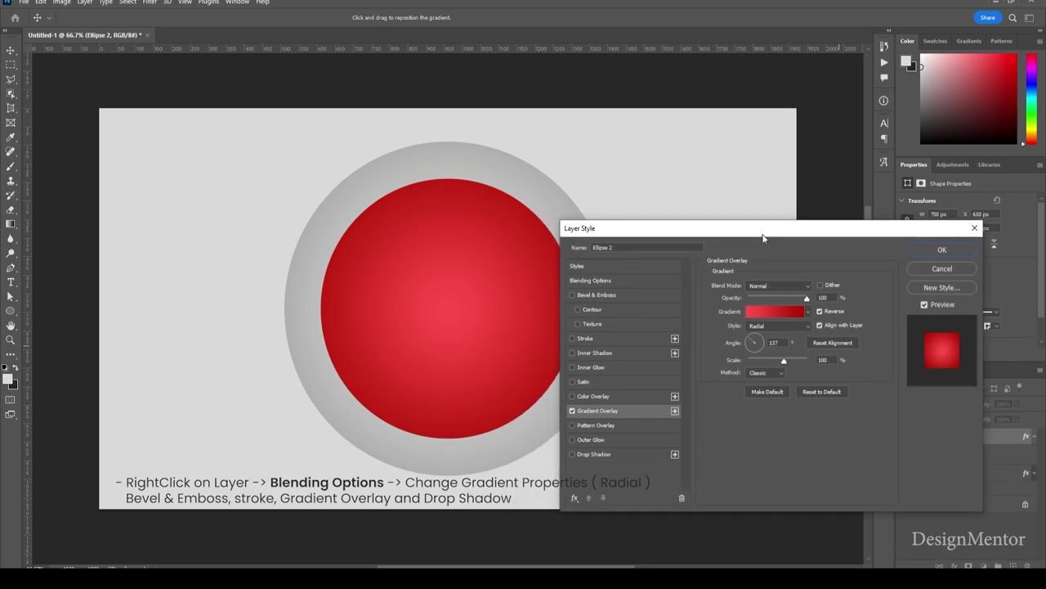
Add a 6 px inside Stroke in very dark red #290404 to Ellipse 2.
{"action": "left_click", "coordinate": [614, 339]}
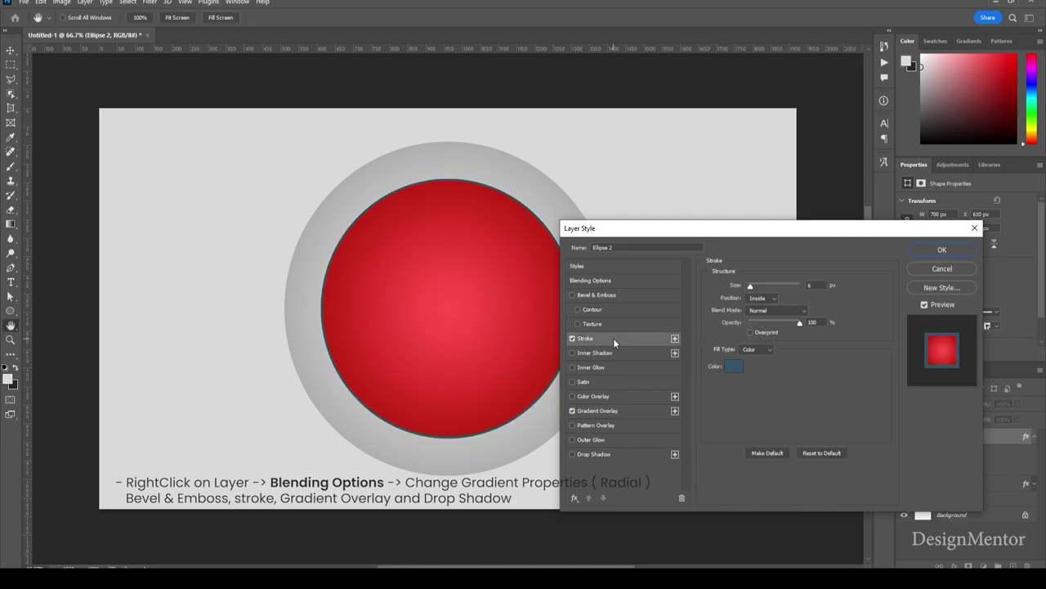
{"action": "left_click", "coordinate": [731, 367]}
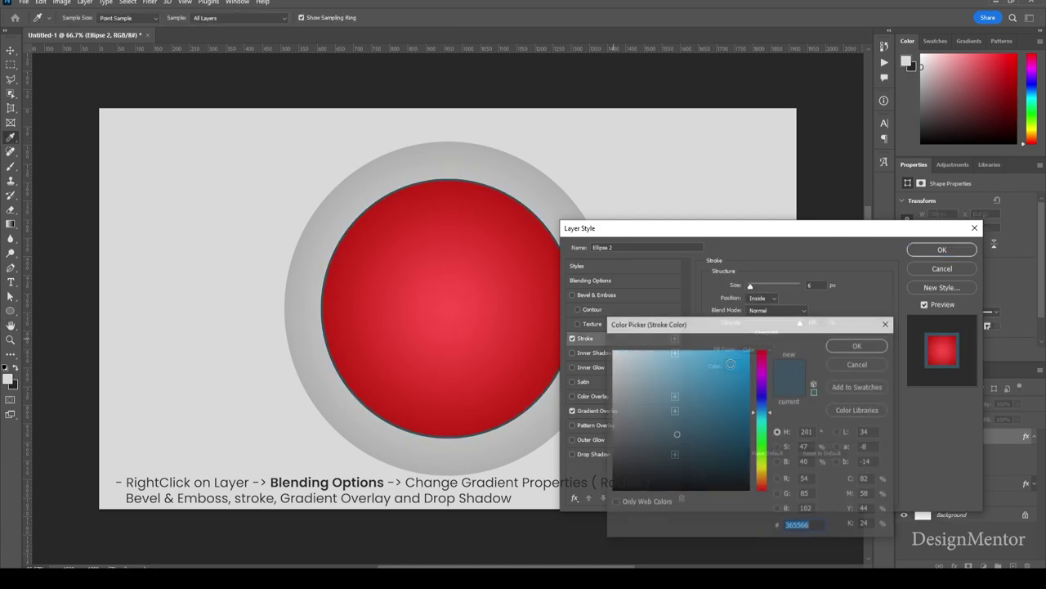
{"action": "left_click", "coordinate": [482, 202]}
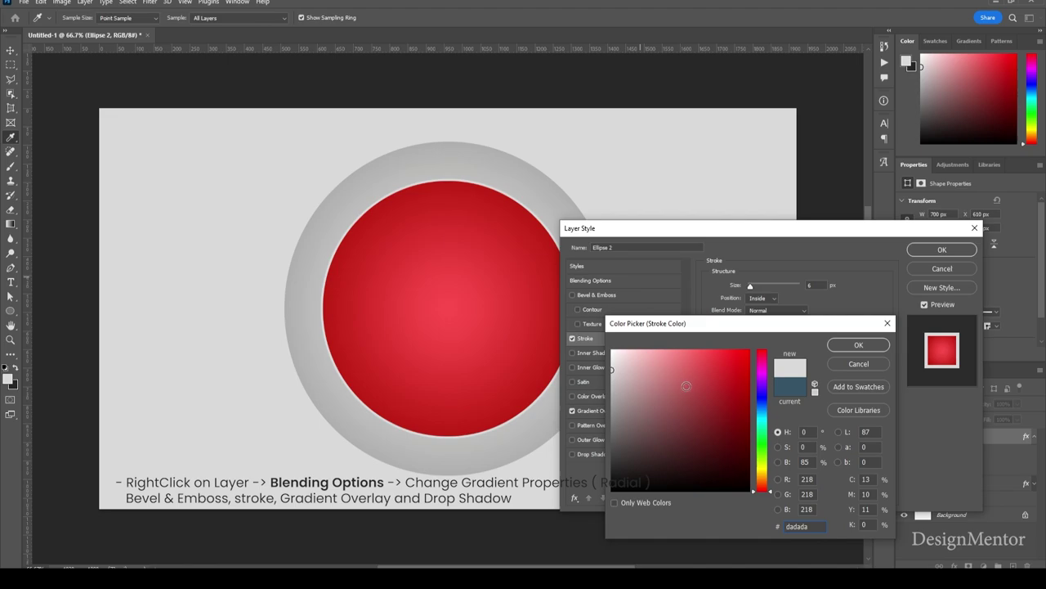
{"action": "mouse_move", "coordinate": [724, 392]}
{"action": "left_mouse_down"}
{"action": "mouse_move", "coordinate": [750, 460]}
{"action": "mouse_move", "coordinate": [736, 468]}
{"action": "left_mouse_up"}
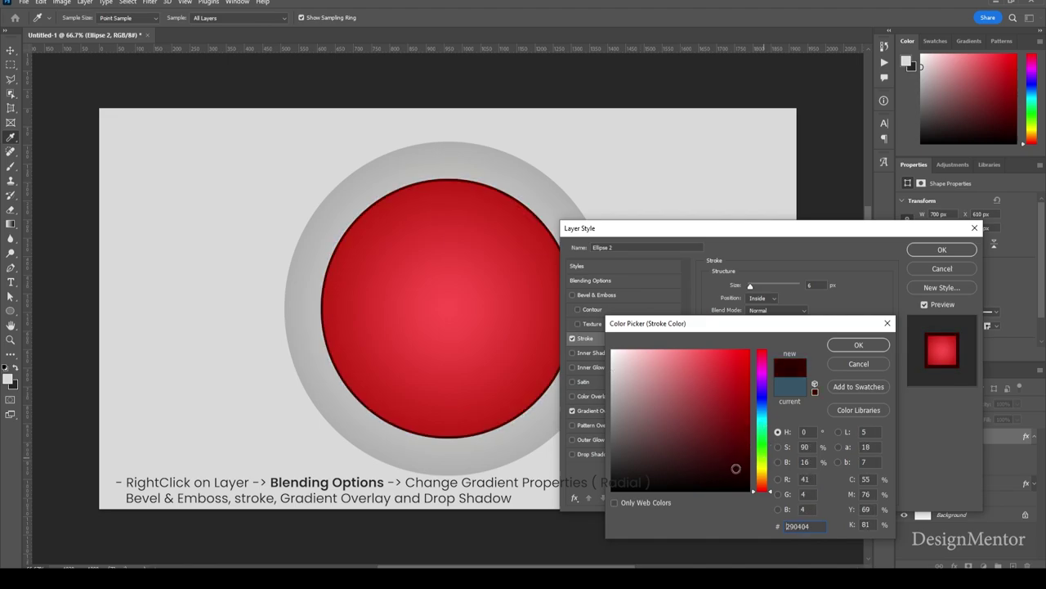
{"action": "left_click", "coordinate": [858, 344]}
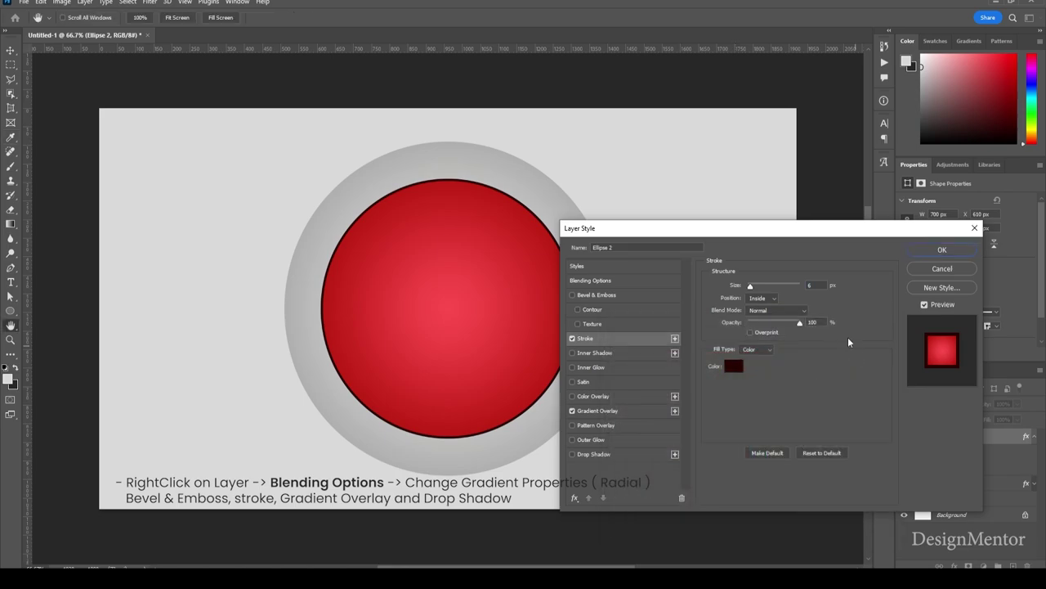
Enable a Down-direction Emboss bevel on Ellipse 2 with a light grey highlight colour.
{"action": "left_click", "coordinate": [622, 294]}
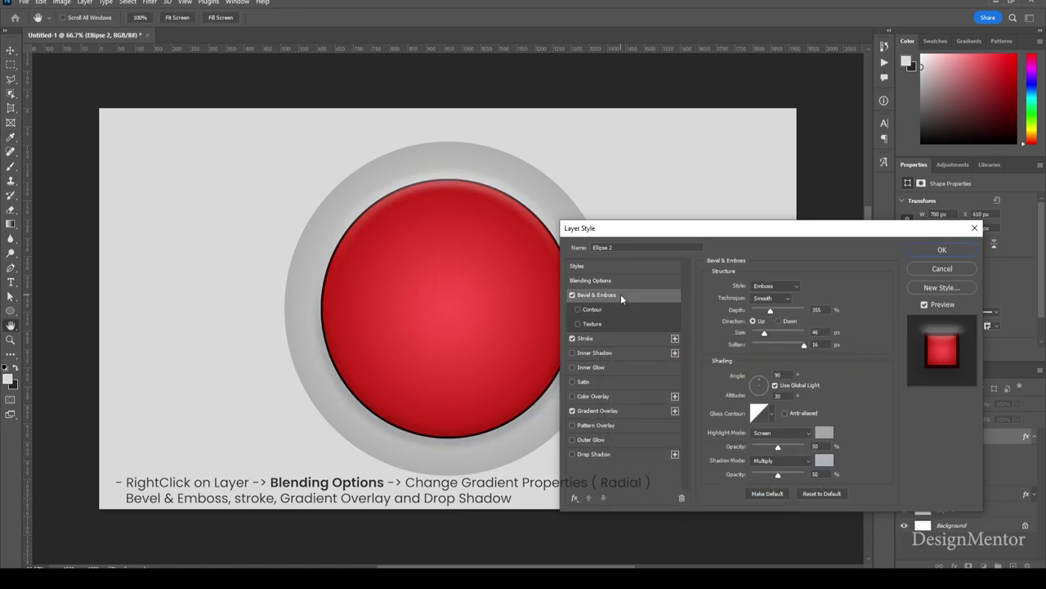
{"action": "left_click", "coordinate": [780, 320]}
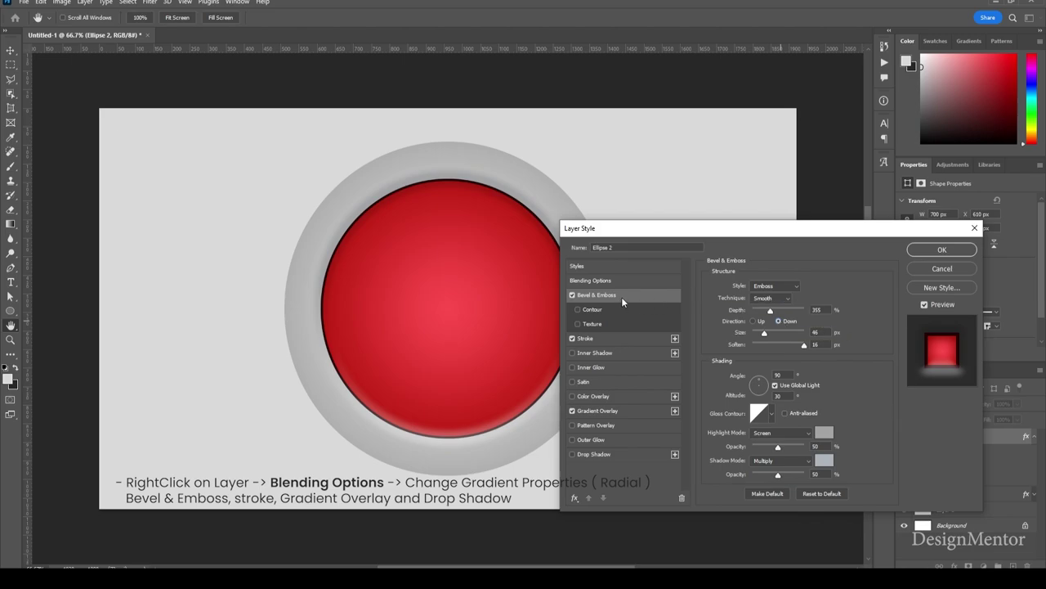
{"action": "left_click", "coordinate": [824, 433]}
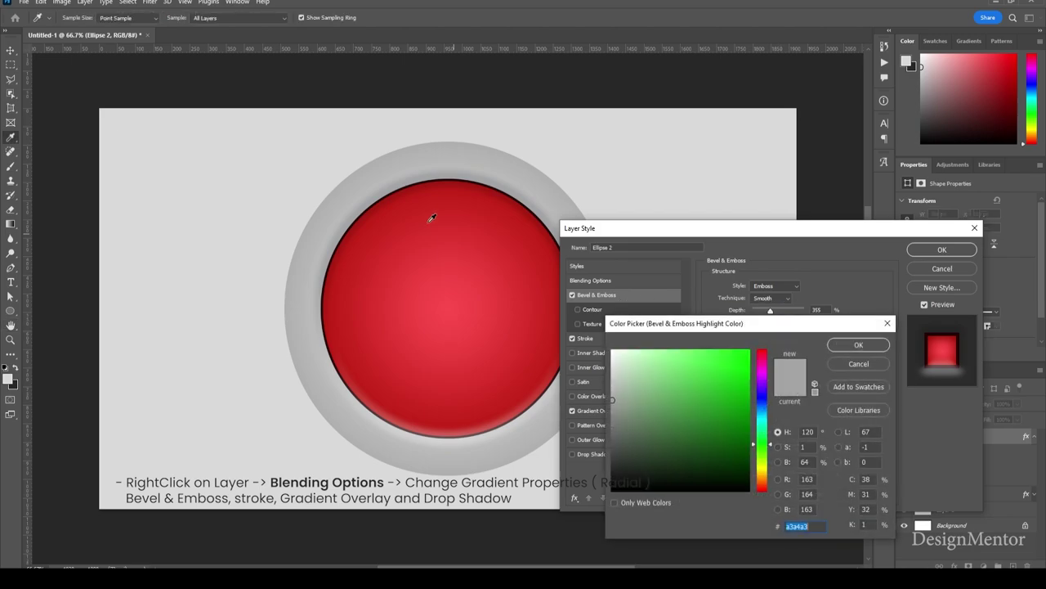
{"action": "left_click", "coordinate": [440, 277]}
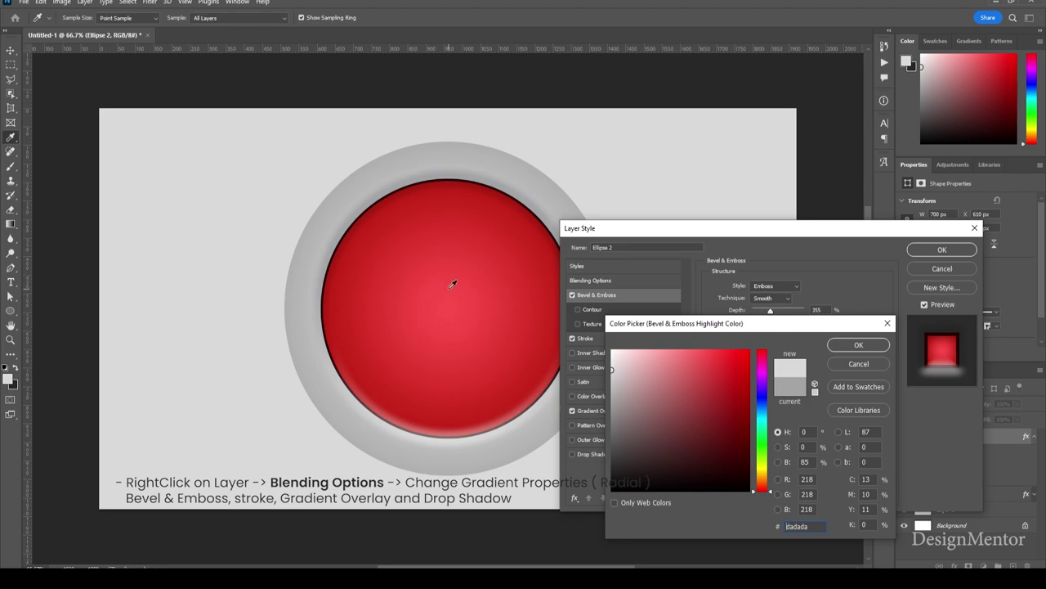
{"action": "left_click", "coordinate": [858, 345]}
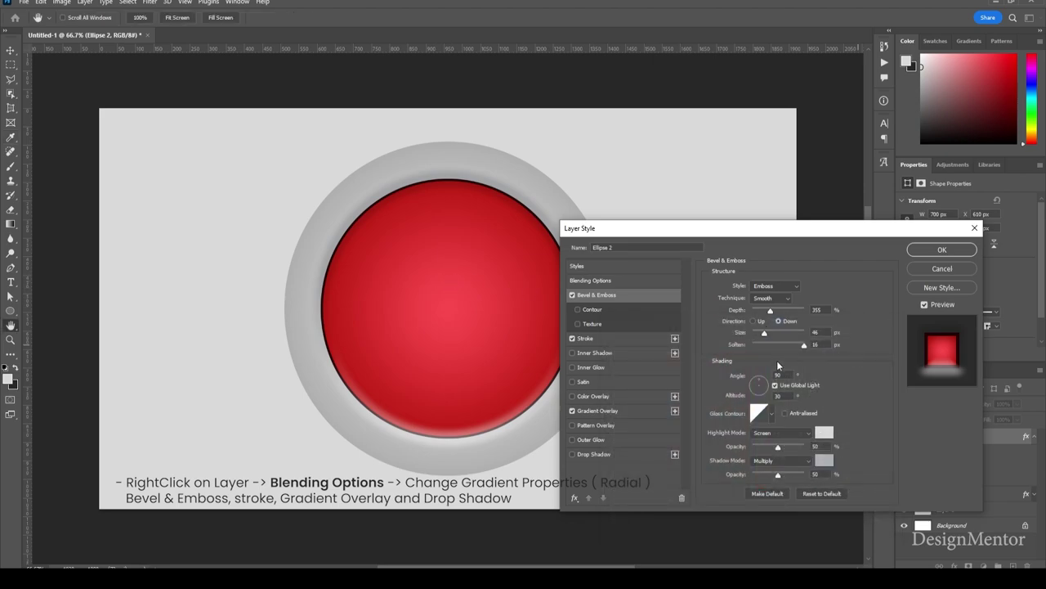
{"action": "left_click", "coordinate": [824, 440]}
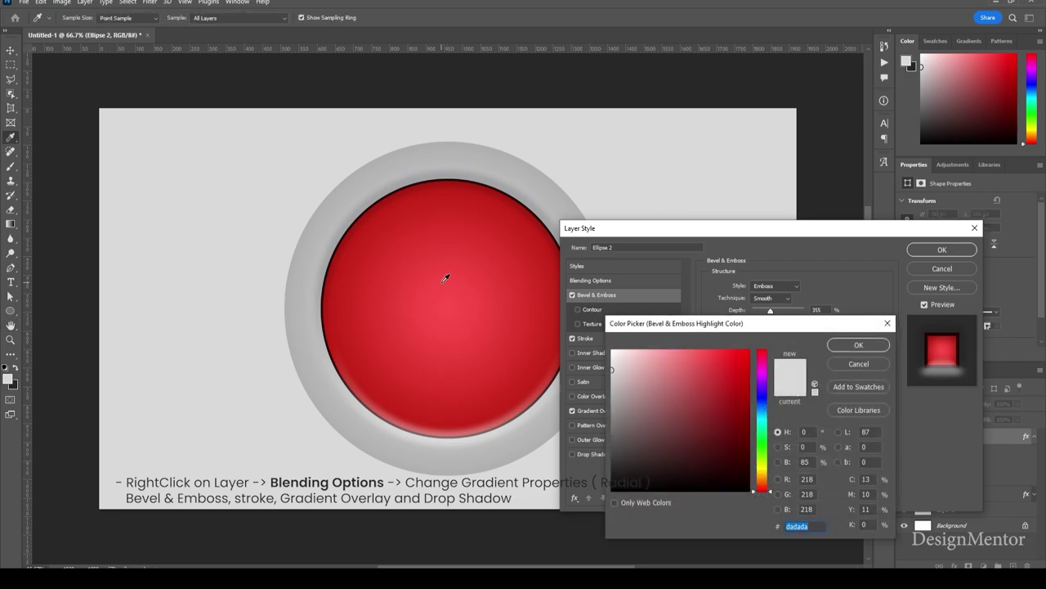
{"action": "left_click", "coordinate": [835, 347]}
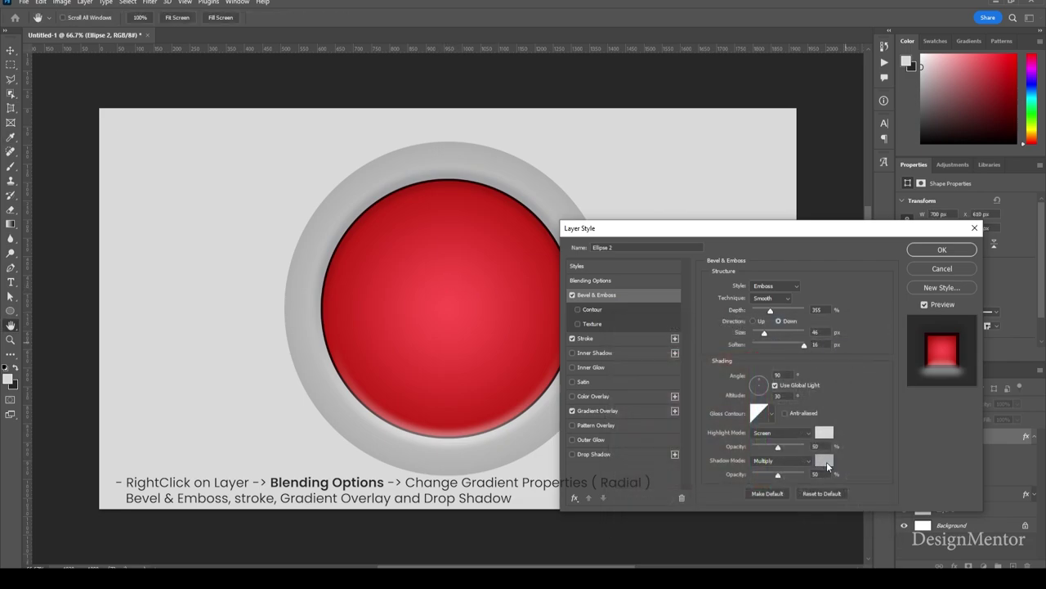
Set the bevel shadow colour to light grey #dadada.
{"action": "left_click", "coordinate": [826, 461]}
{"action": "type", "text": "dadada"}
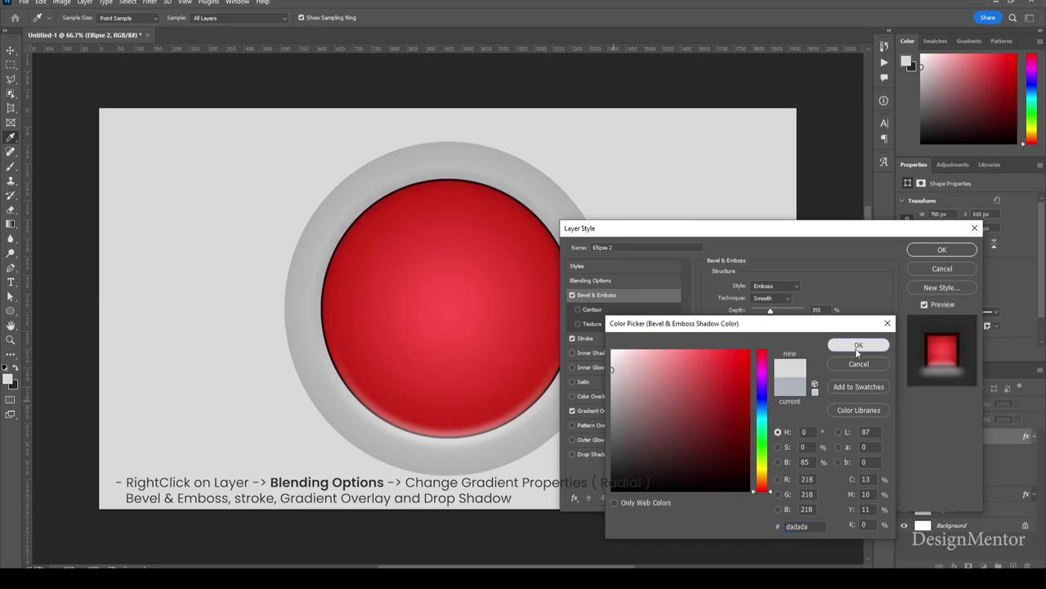
{"action": "left_click", "coordinate": [857, 348]}
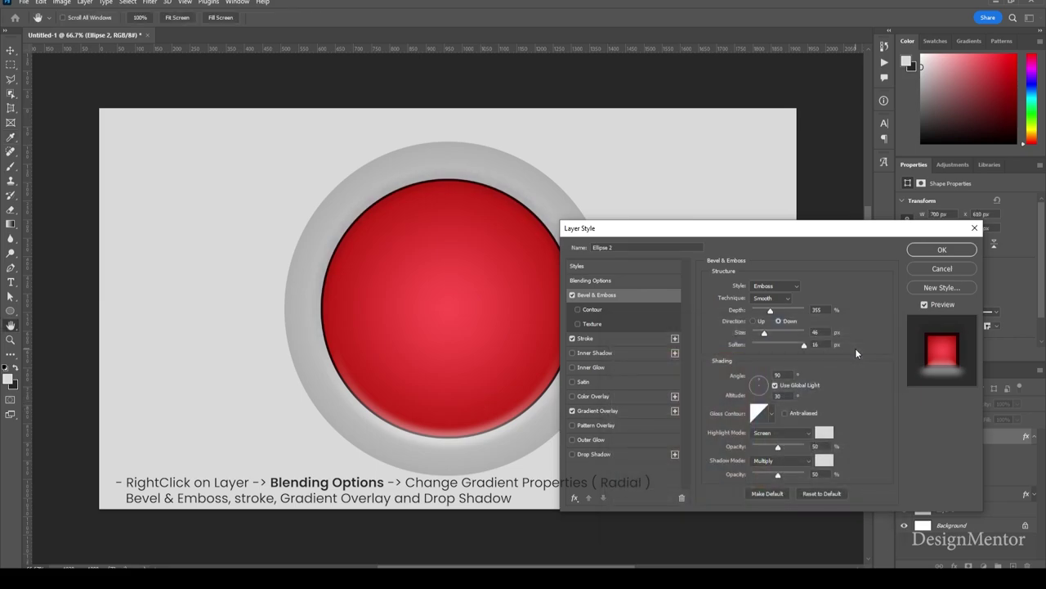
{"action": "left_click", "coordinate": [619, 336]}
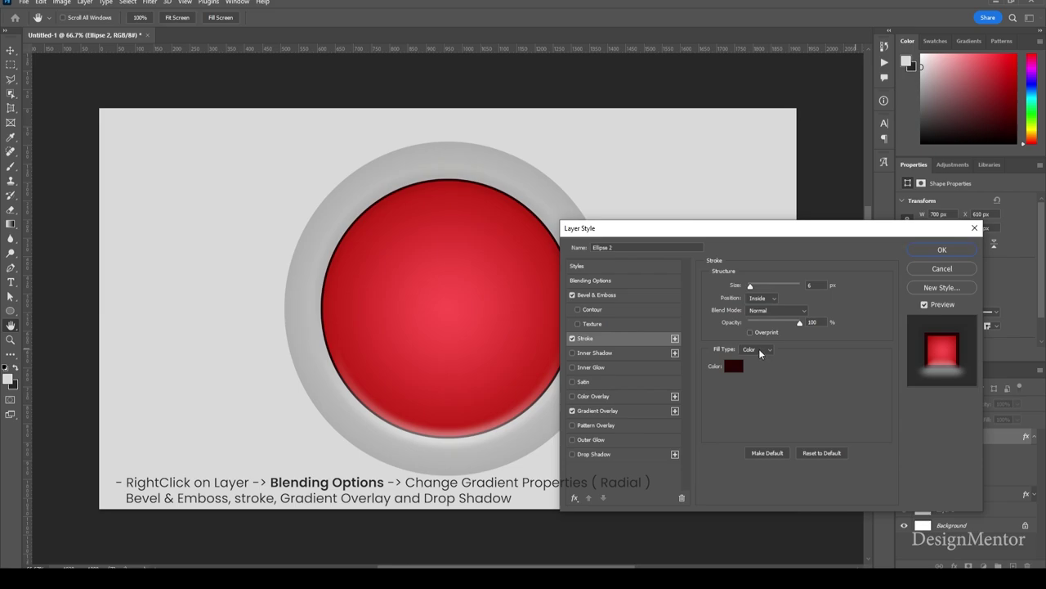
Keep Ellipse 2's red gradient radial at a -30° angle and commit all its layer effects.
{"action": "left_click", "coordinate": [639, 410]}
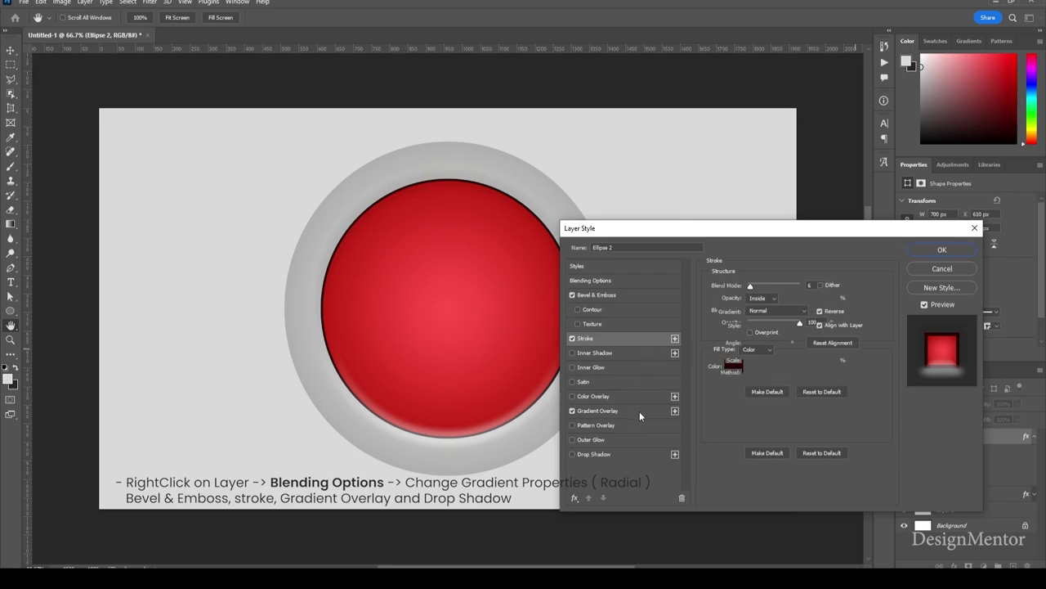
{"action": "left_click", "coordinate": [763, 325]}
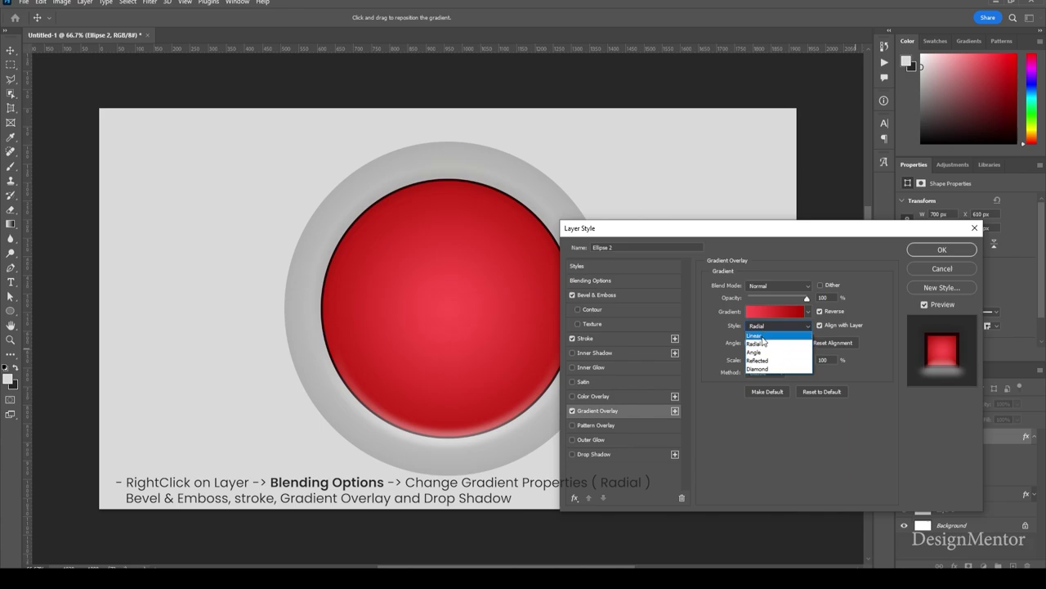
{"action": "left_click", "coordinate": [763, 334]}
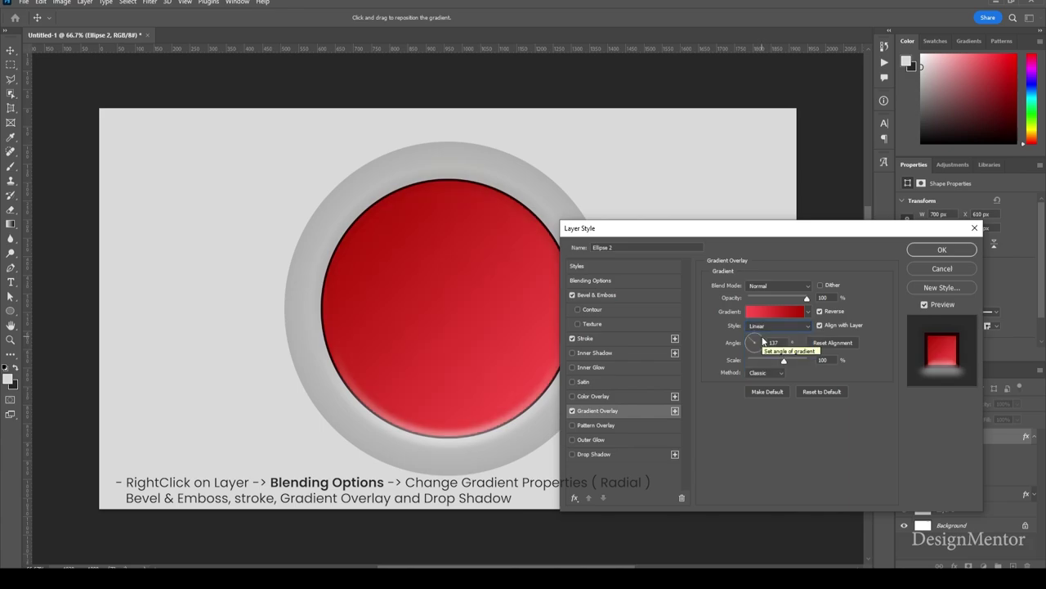
{"action": "left_click", "coordinate": [771, 325]}
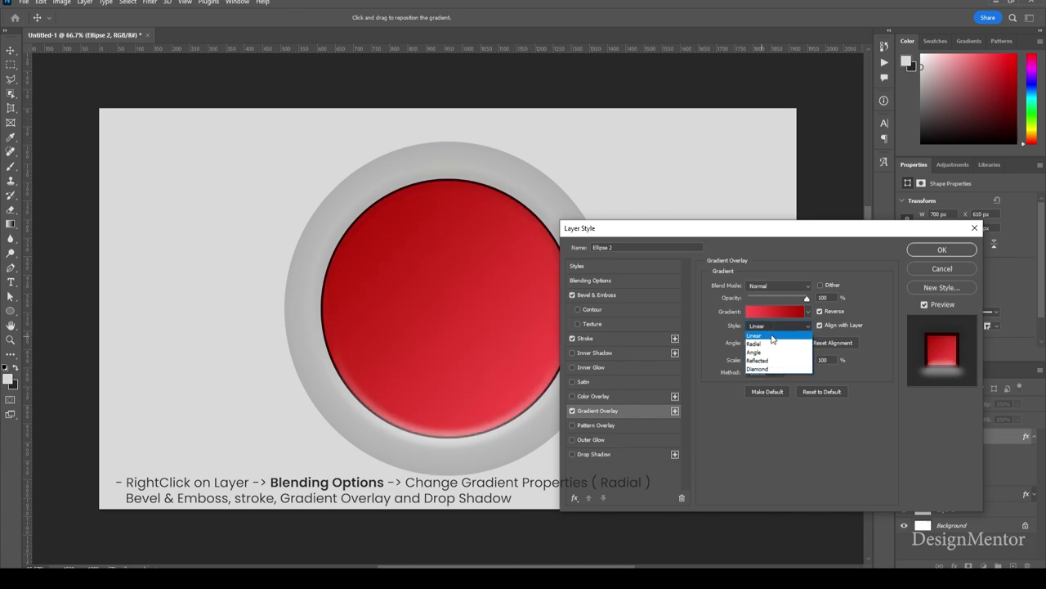
{"action": "left_click", "coordinate": [771, 344]}
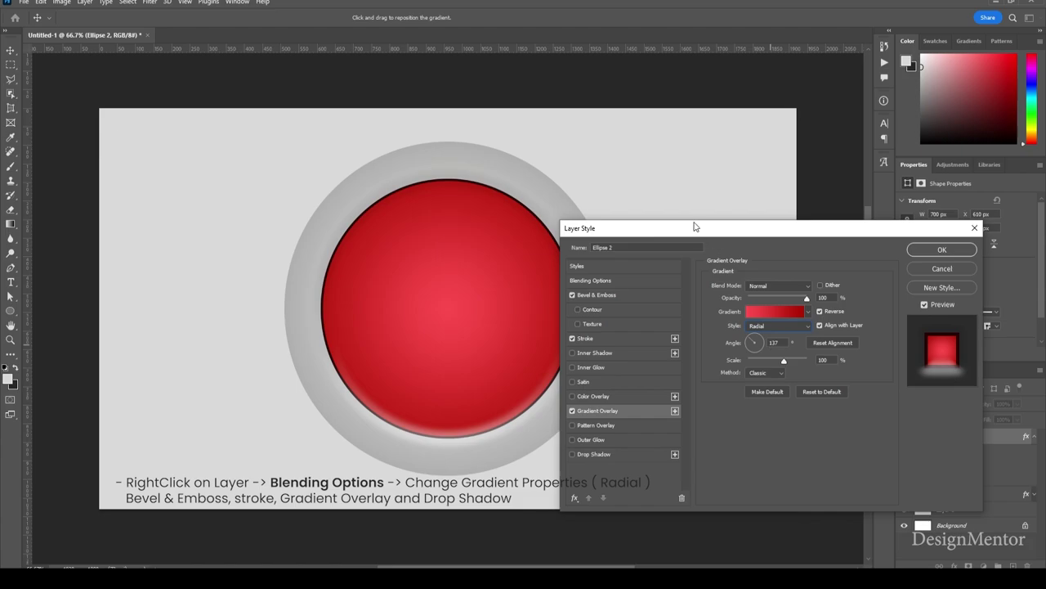
{"action": "left_click_drag", "start_coordinate": [699, 231], "coordinate": [758, 242]}
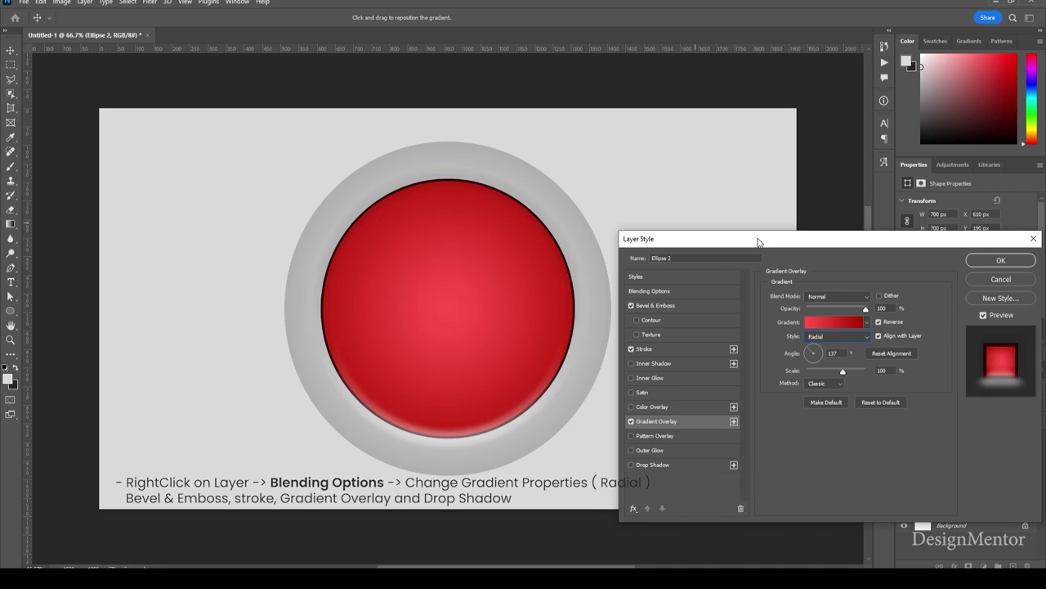
{"action": "left_click", "coordinate": [821, 361]}
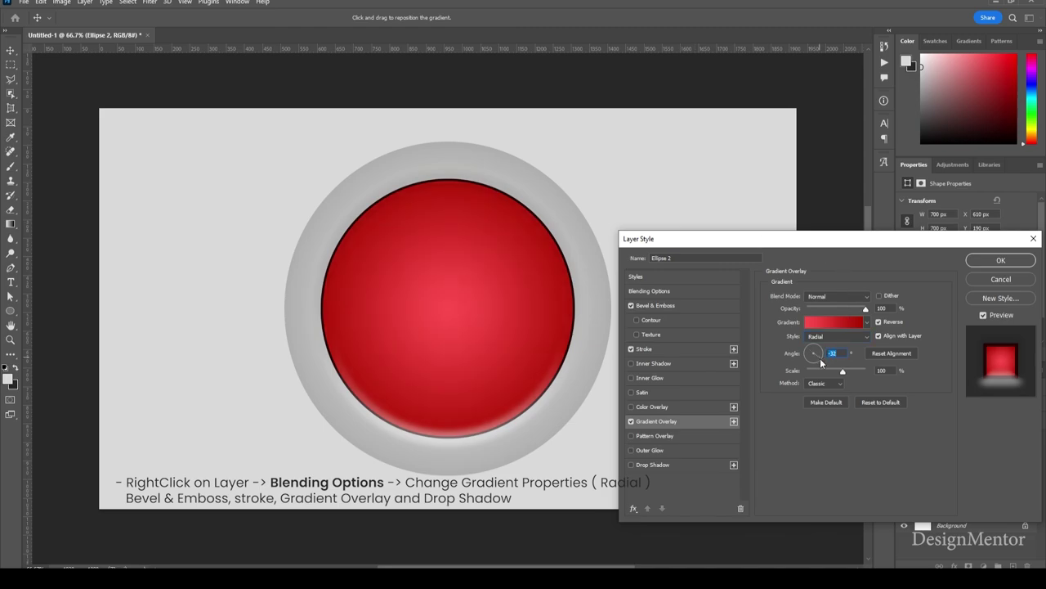
{"action": "key", "text": "Down"}
{"action": "type", "text": "-"}
{"action": "type", "text": "30"}
{"action": "left_click", "coordinate": [1001, 260]}
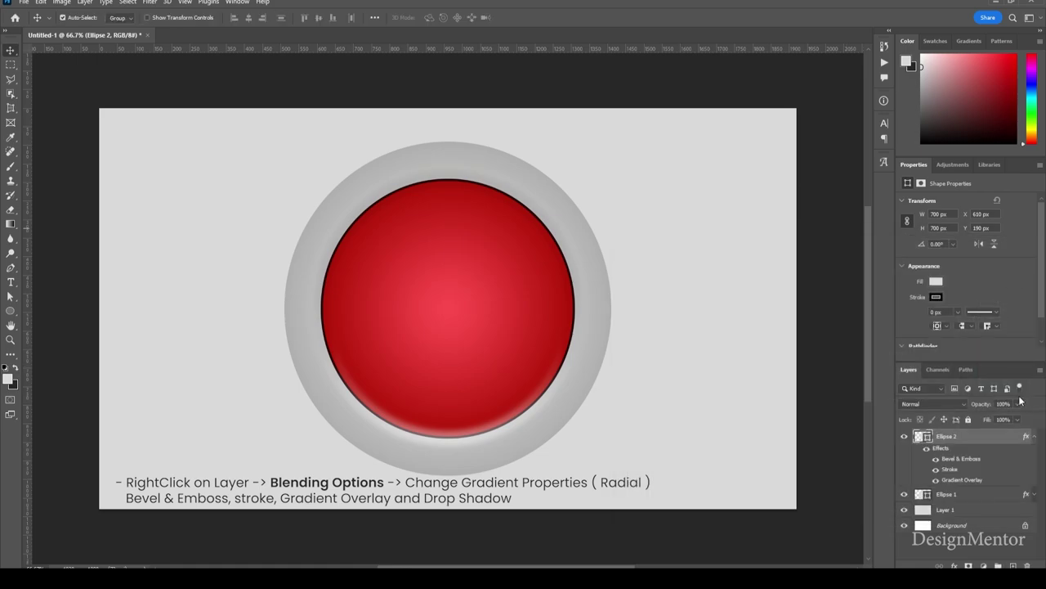
Add an Emboss bevel to Ellipse 1's grey ring with a pale grey highlight colour.
{"action": "left_click", "coordinate": [1033, 437]}
{"action": "right_click", "coordinate": [980, 453]}
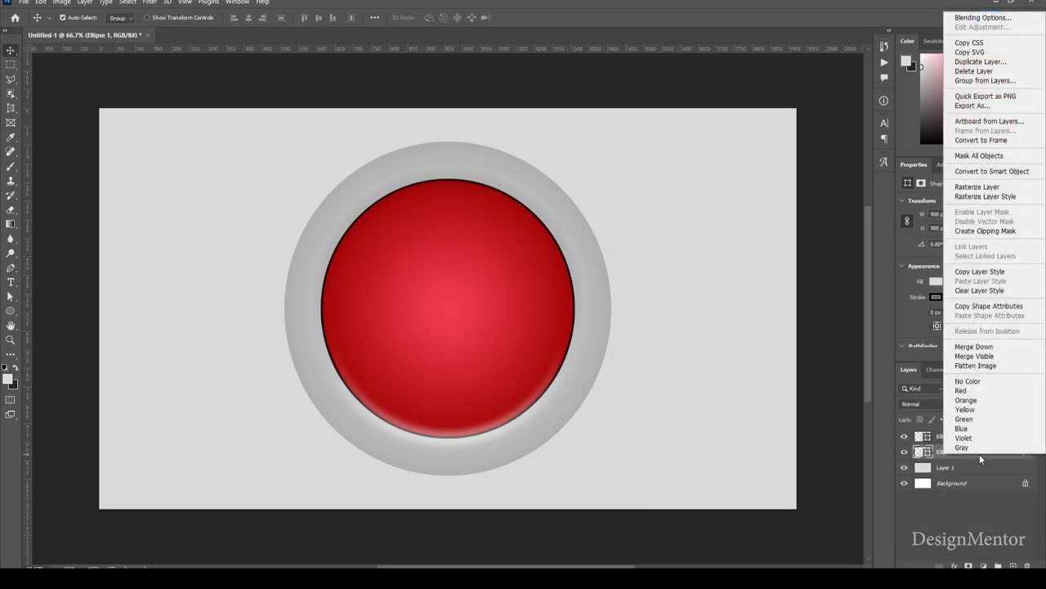
{"action": "left_click", "coordinate": [983, 17]}
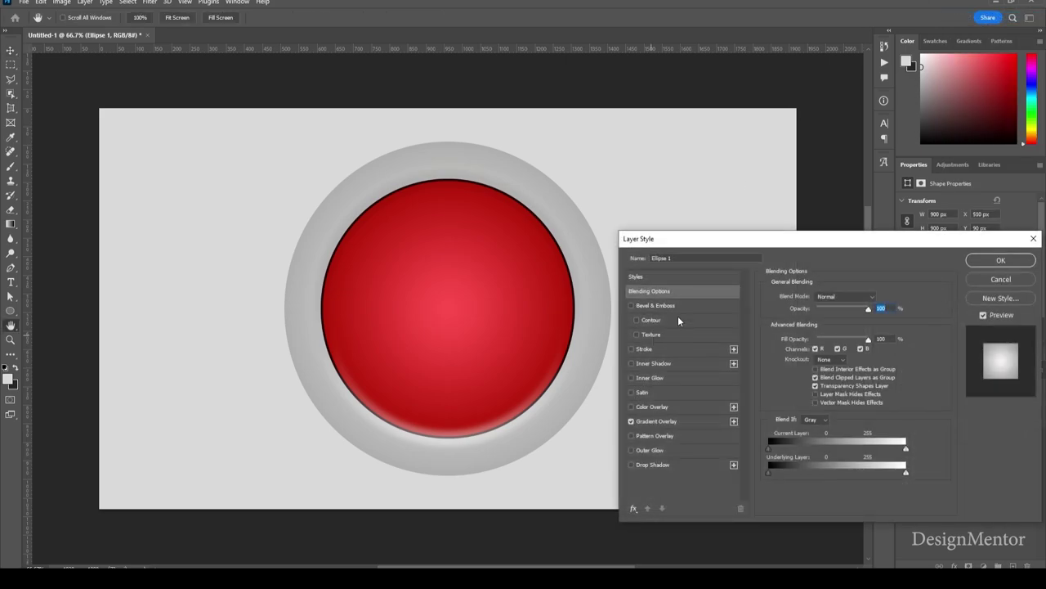
{"action": "left_click", "coordinate": [679, 306]}
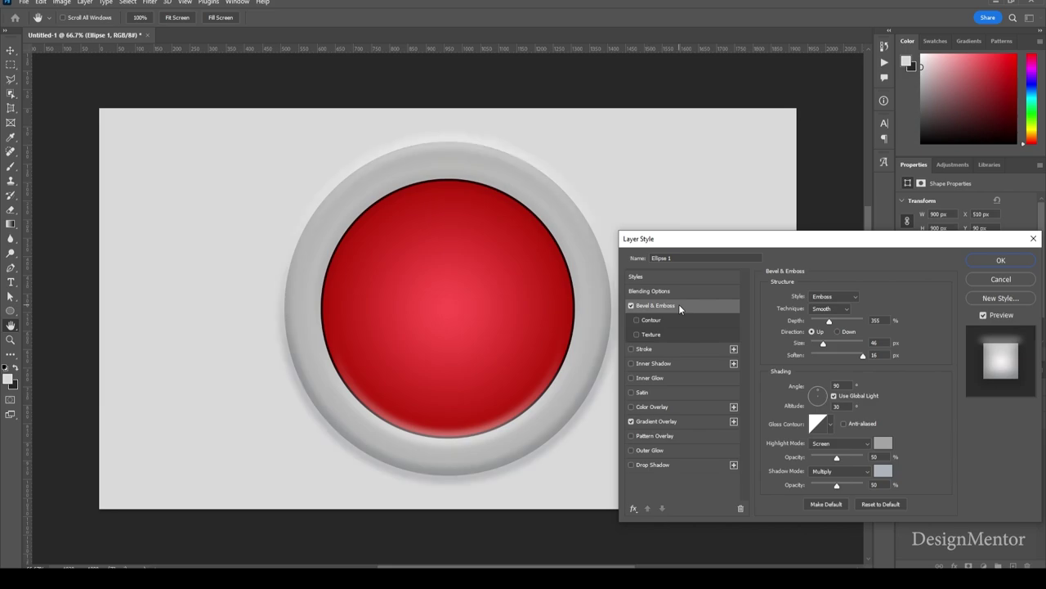
{"action": "left_click", "coordinate": [883, 444]}
{"action": "left_click", "coordinate": [393, 171]}
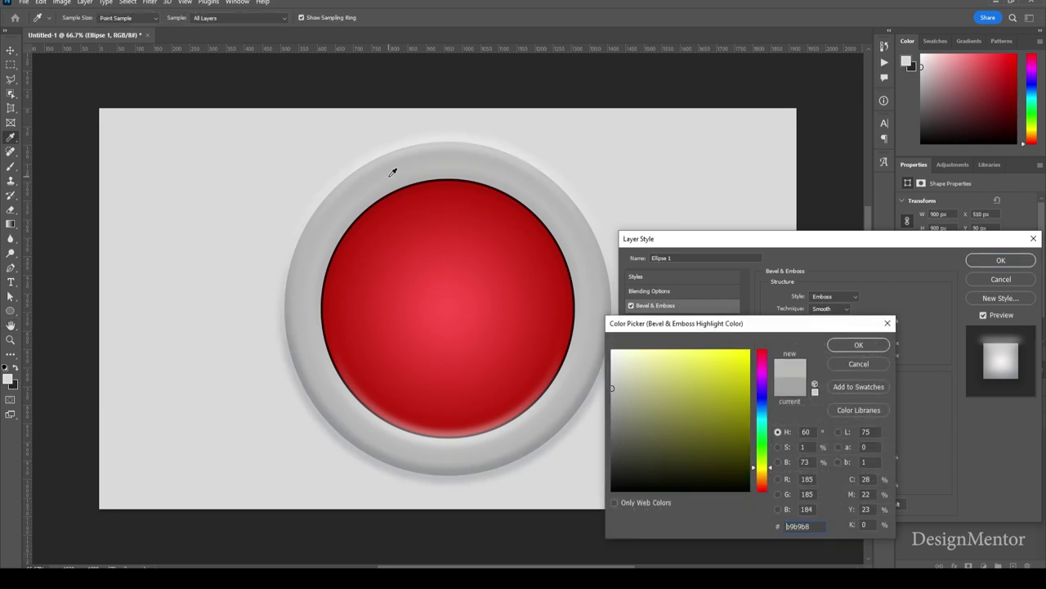
{"action": "left_click_drag", "start_coordinate": [626, 380], "coordinate": [607, 371]}
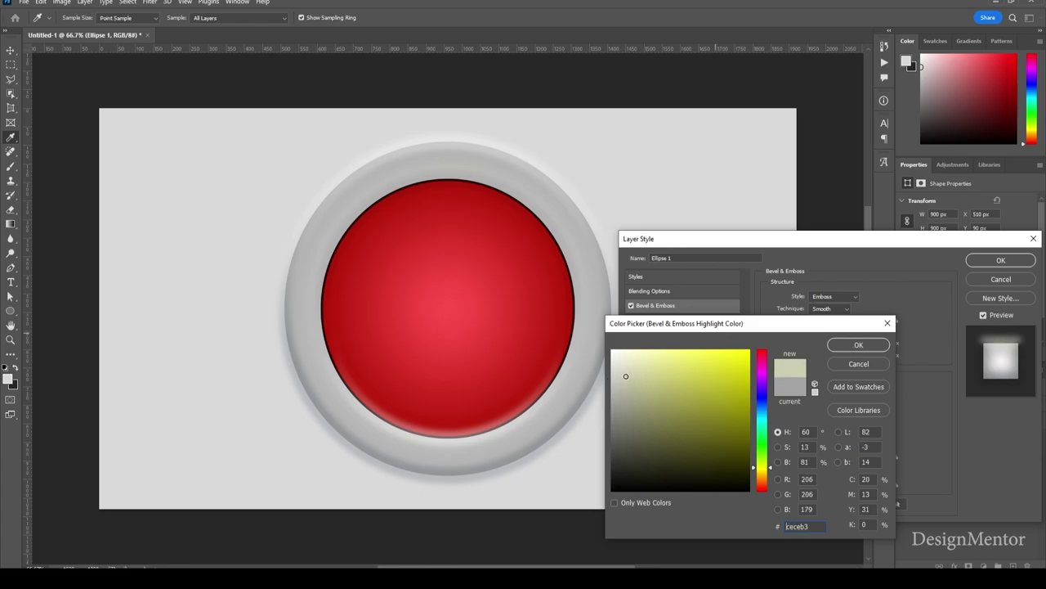
{"action": "left_click", "coordinate": [856, 346]}
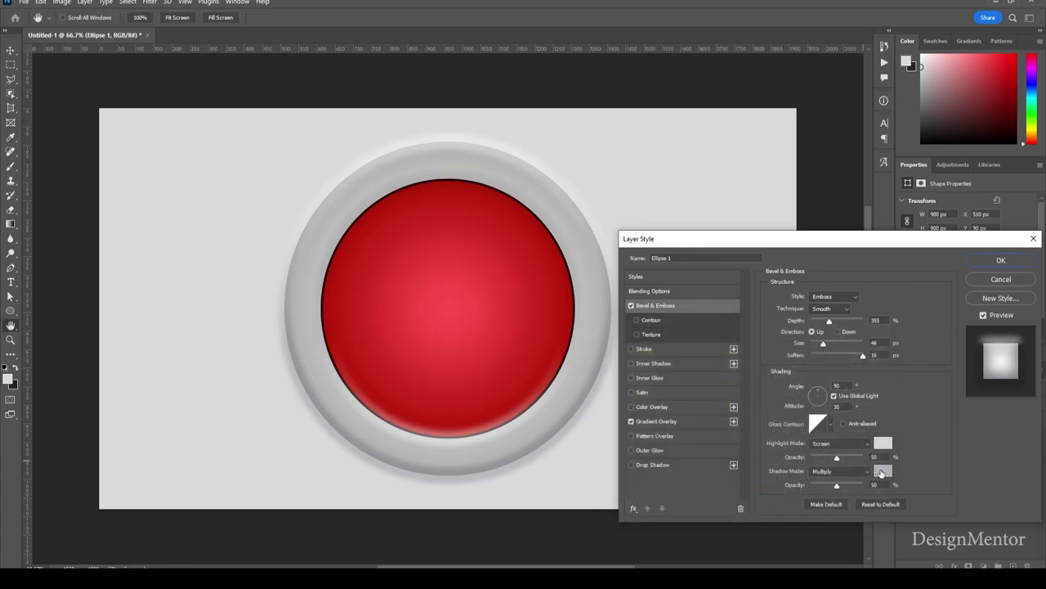
Set the bevel shadow to a warm reddish grey #a48d8d and apply the style.
{"action": "left_click", "coordinate": [881, 472]}
{"action": "left_click", "coordinate": [576, 380]}
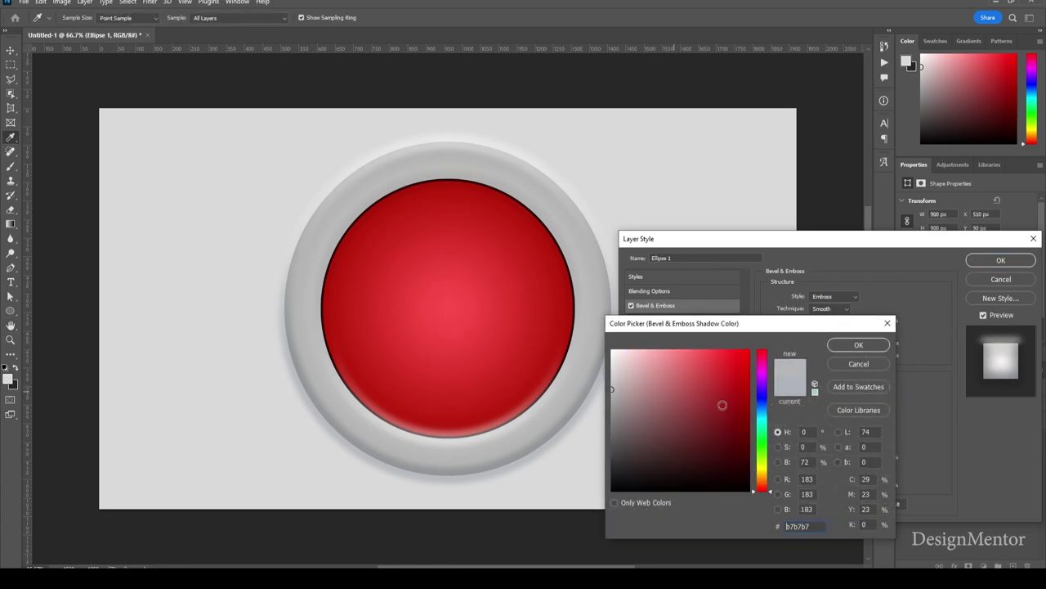
{"action": "left_click_drag", "start_coordinate": [649, 410], "coordinate": [616, 407]}
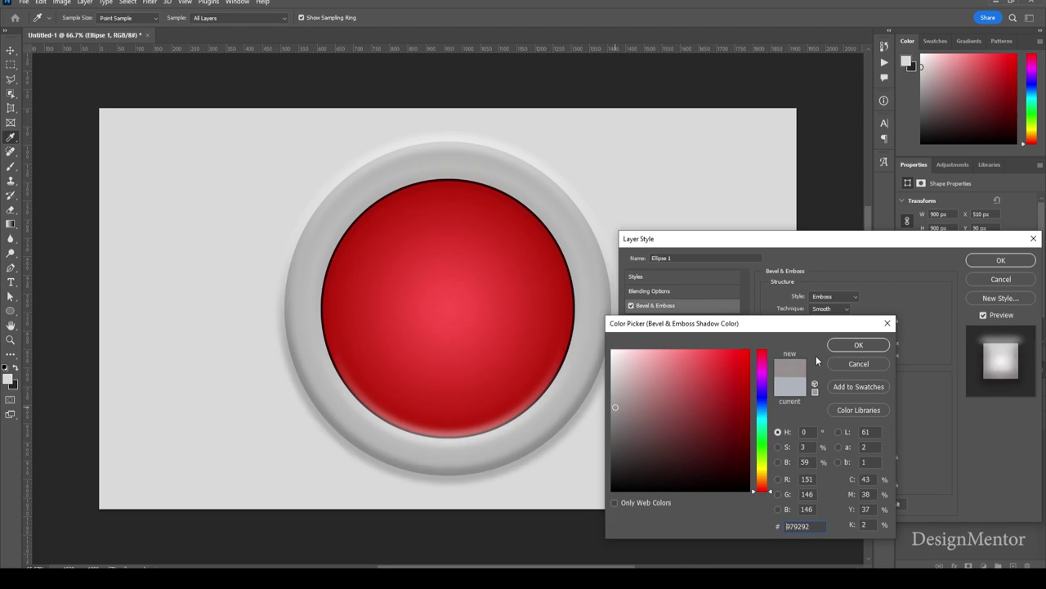
{"action": "left_click_drag", "start_coordinate": [626, 392], "coordinate": [629, 400]}
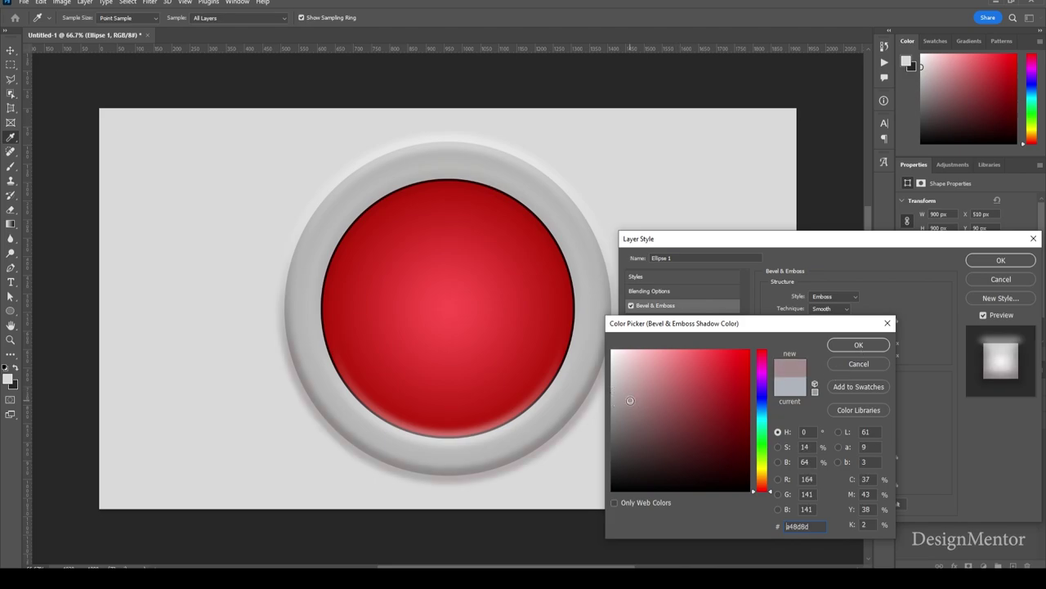
{"action": "left_click", "coordinate": [857, 346]}
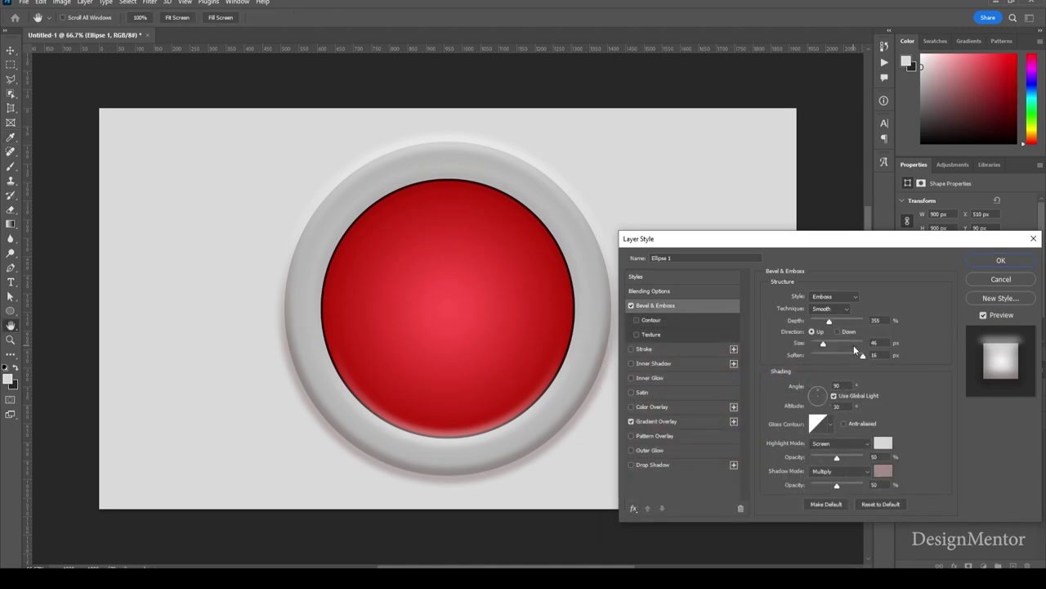
{"action": "left_click", "coordinate": [1001, 260]}
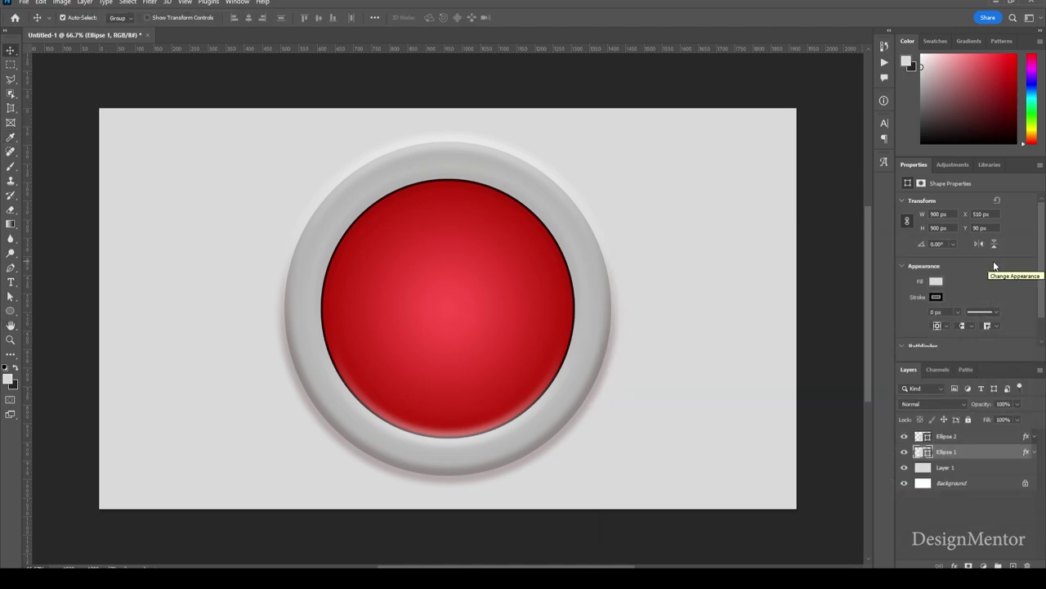
Open Ellipse 2's Bevel & Emboss settings in Blending Options.
{"action": "left_click", "coordinate": [961, 437]}
{"action": "right_click", "coordinate": [960, 436]}
{"action": "key", "text": "Escape"}
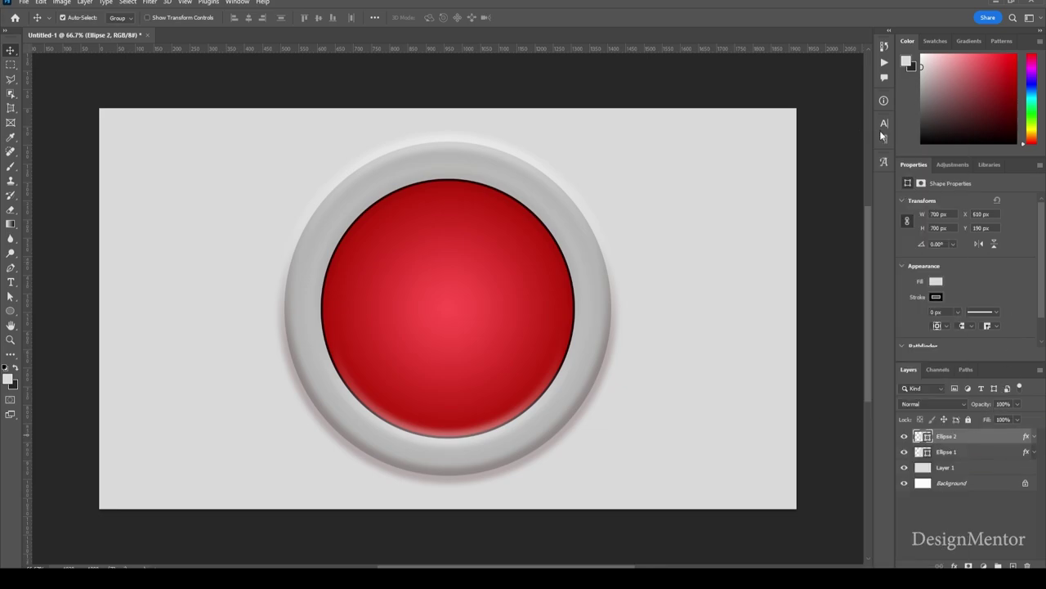
{"action": "right_click", "coordinate": [967, 437]}
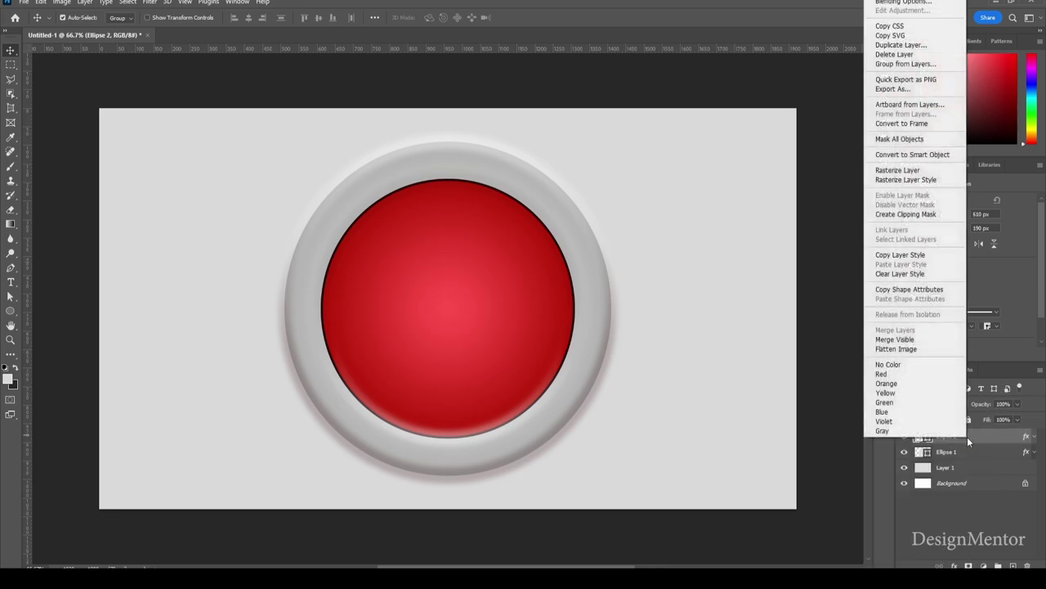
{"action": "left_click", "coordinate": [899, 3]}
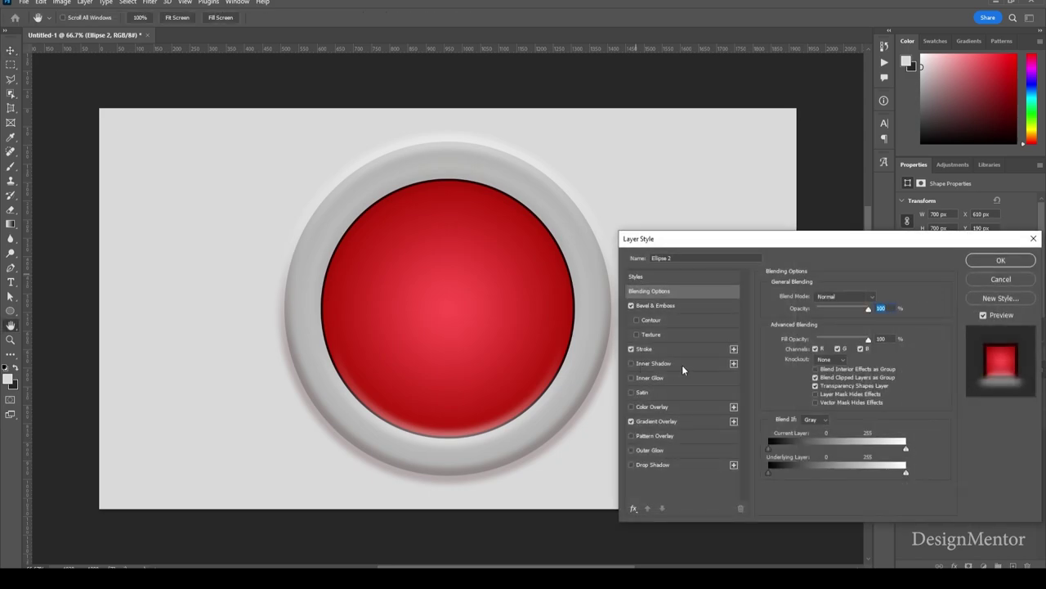
{"action": "left_click", "coordinate": [683, 309]}
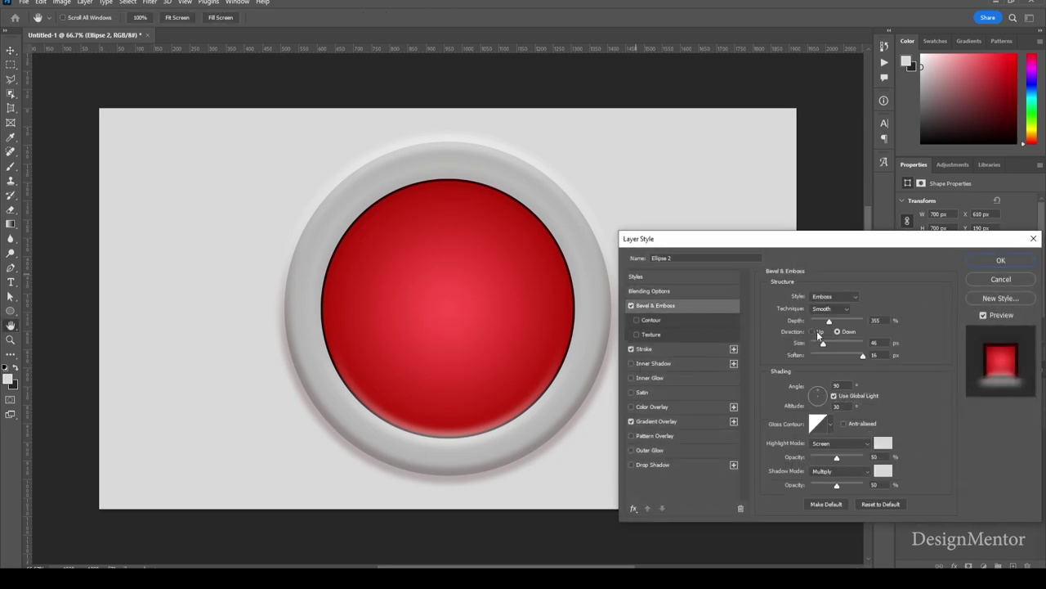
{"action": "left_click", "coordinate": [812, 331]}
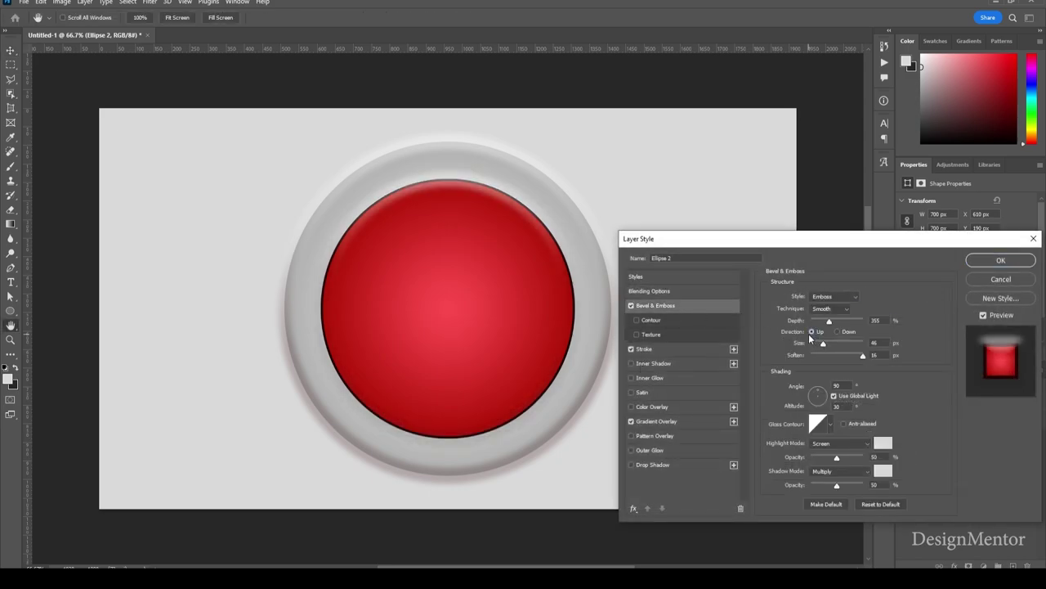
{"action": "left_click", "coordinate": [837, 332]}
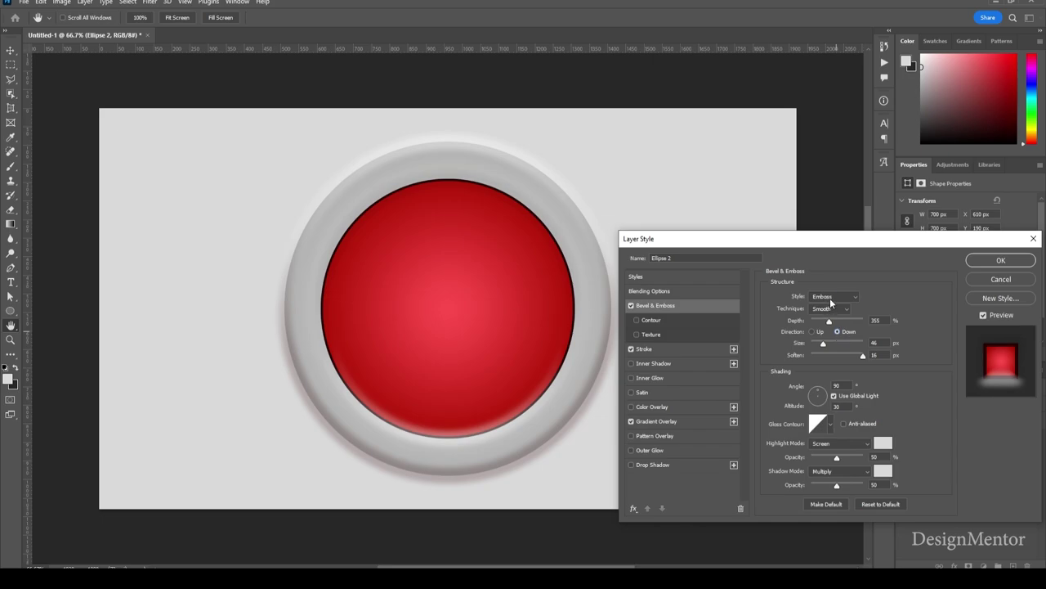
Set the red circle's bevel style to Inner Bevel with direction Up.
{"action": "left_click", "coordinate": [830, 298]}
{"action": "left_click", "coordinate": [829, 306]}
{"action": "key", "text": "Up"}
{"action": "key", "text": "Up"}
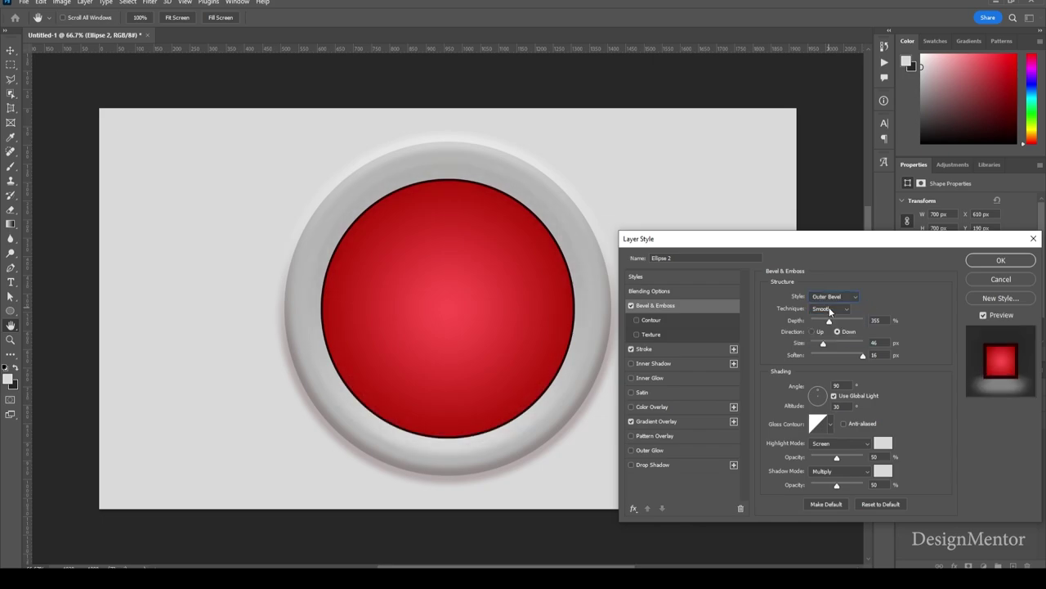
{"action": "left_click", "coordinate": [830, 298]}
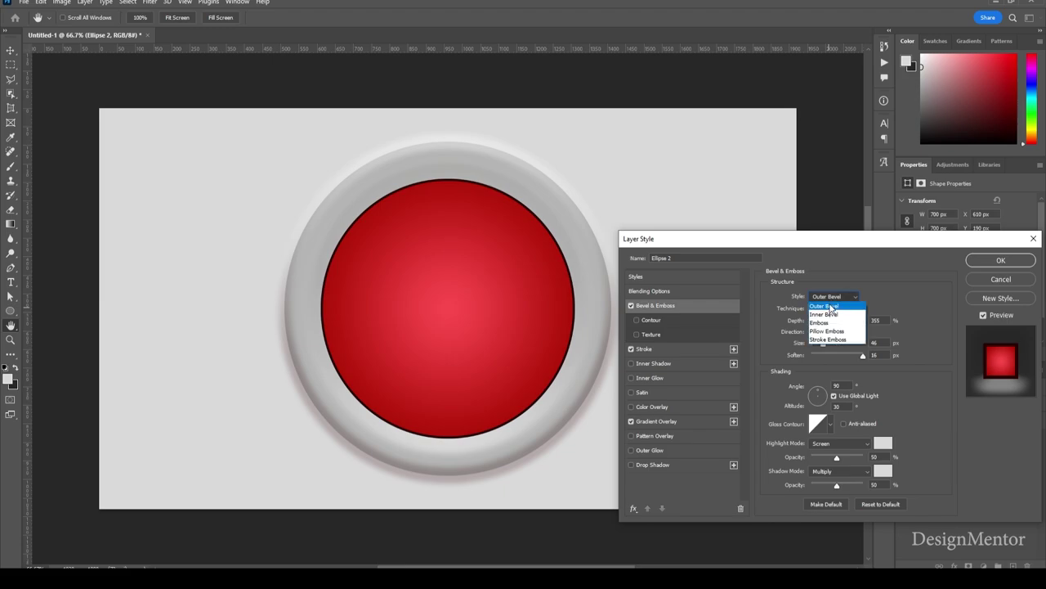
{"action": "left_click", "coordinate": [830, 308]}
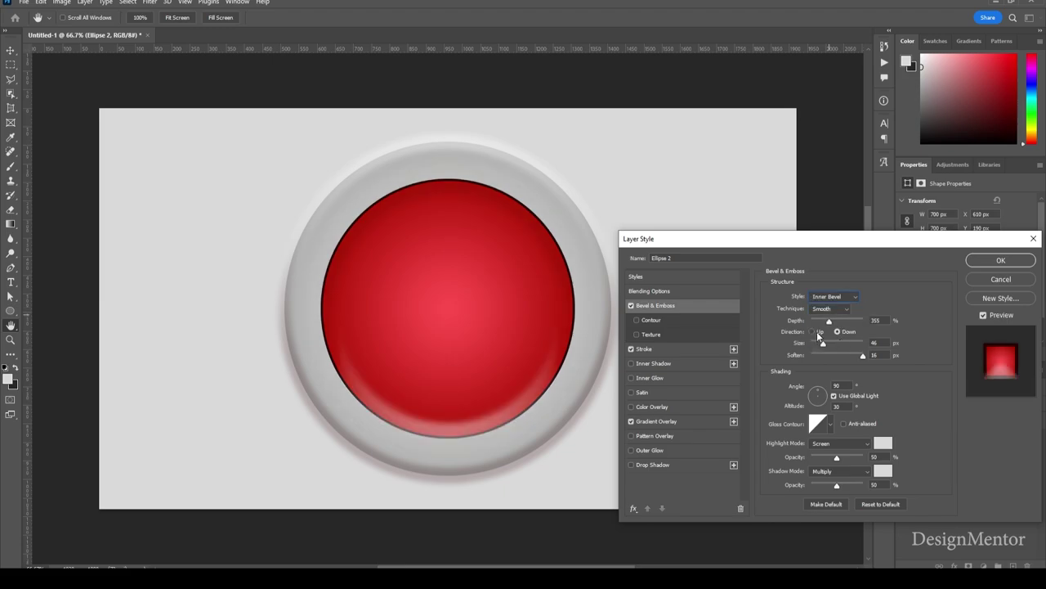
{"action": "left_click", "coordinate": [816, 331]}
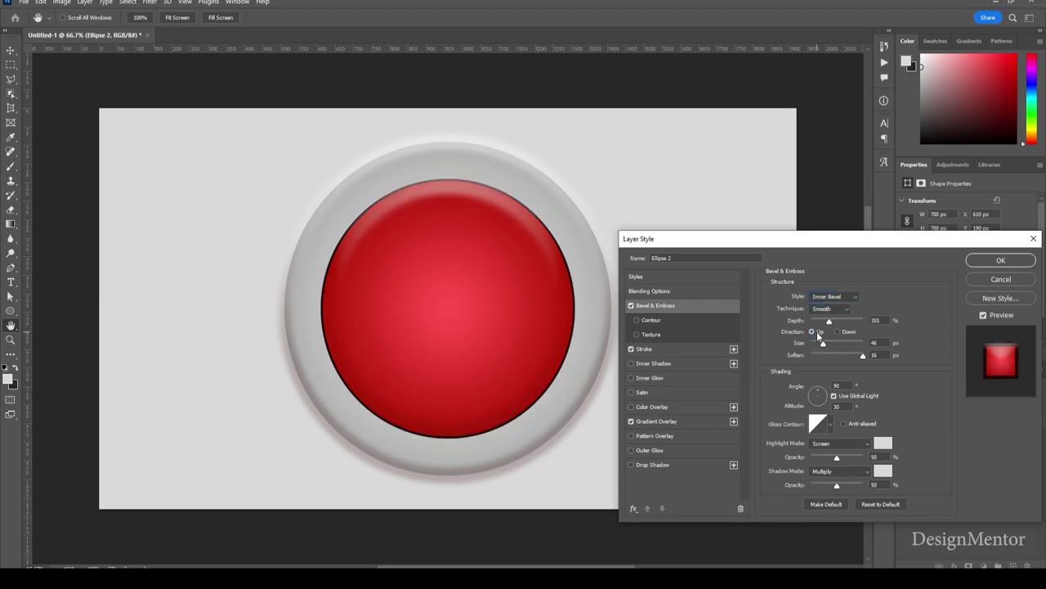
Set the red bevel's highlight colour to pink and its shadow colour to dark red.
{"action": "left_click", "coordinate": [886, 443]}
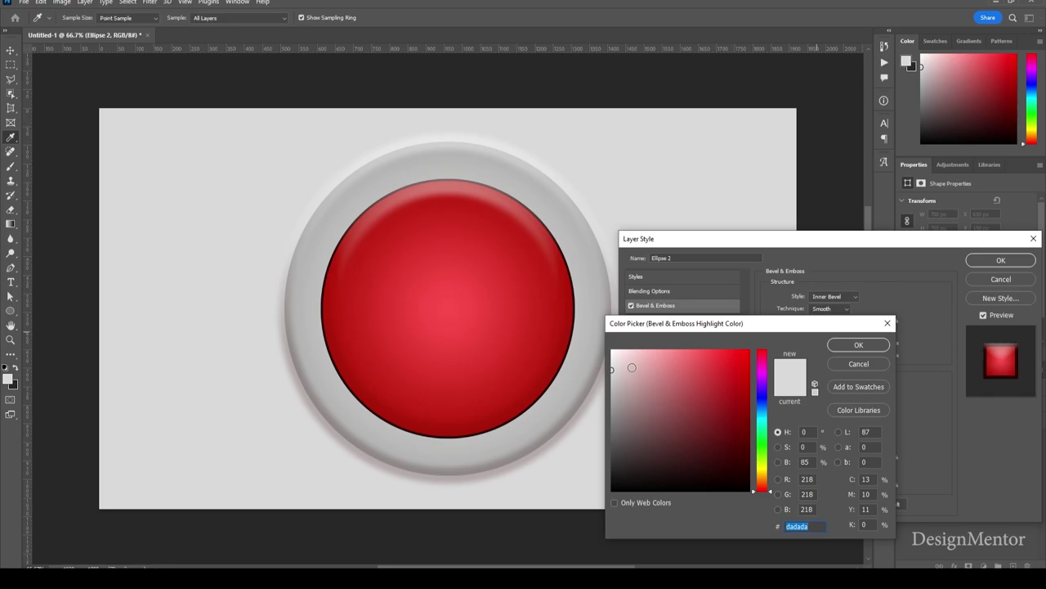
{"action": "left_click_drag", "start_coordinate": [632, 367], "coordinate": [680, 359]}
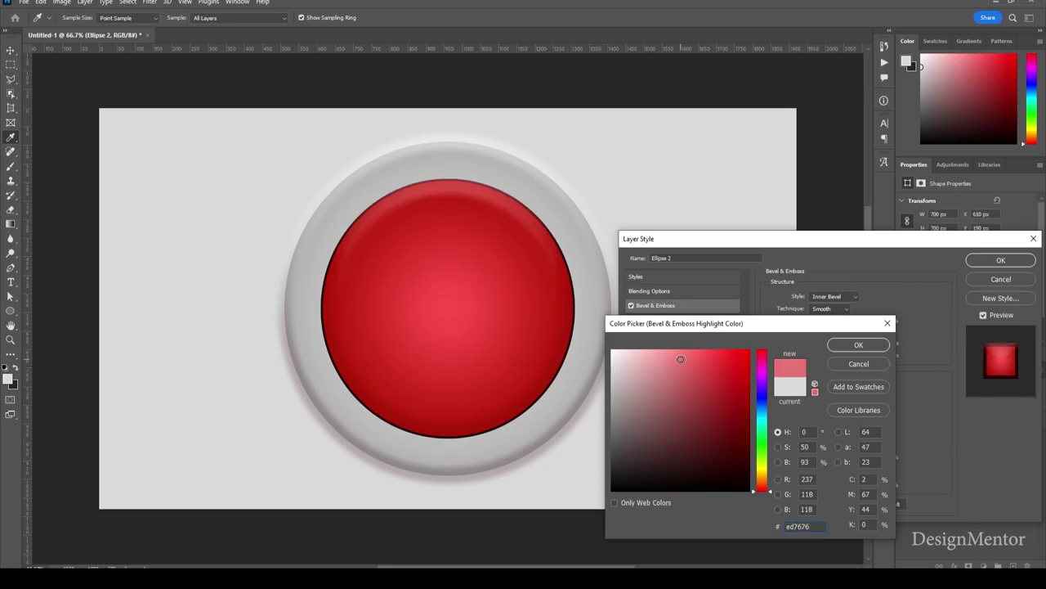
{"action": "left_click_drag", "start_coordinate": [681, 359], "coordinate": [686, 353]}
{"action": "left_click", "coordinate": [858, 345]}
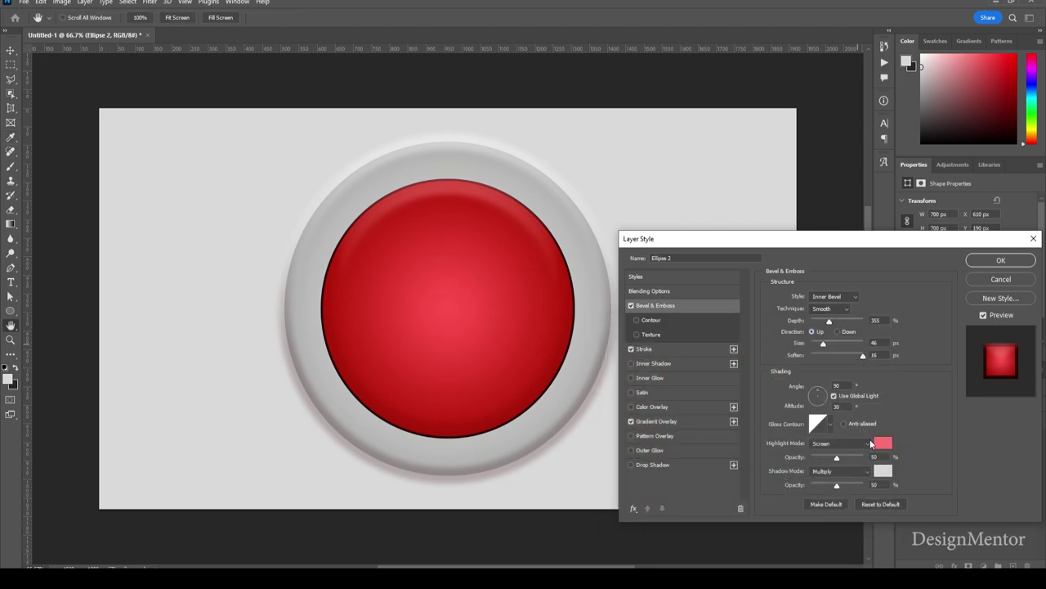
{"action": "left_click", "coordinate": [881, 472]}
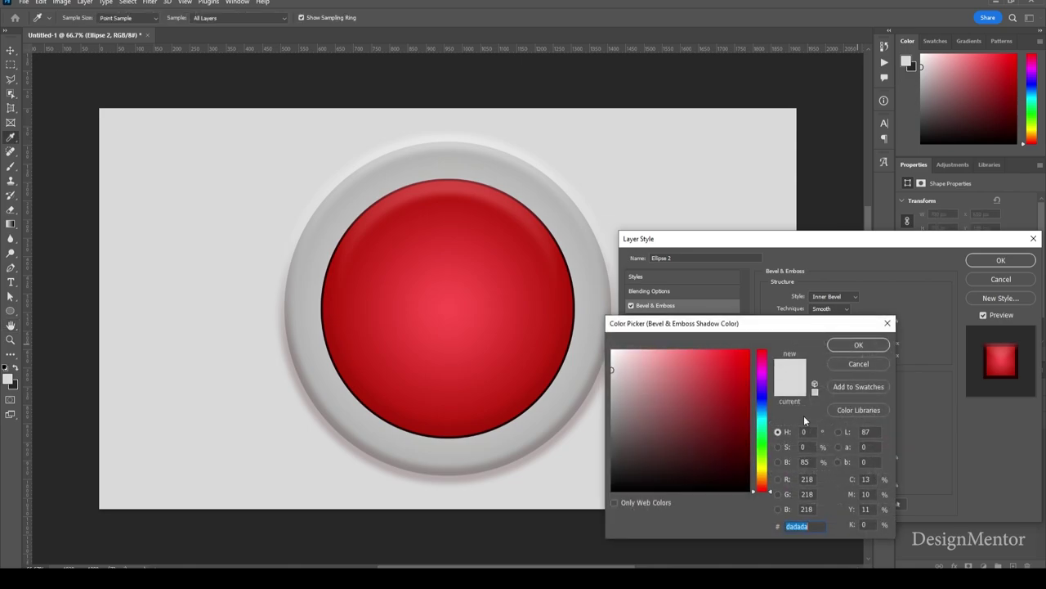
{"action": "left_click", "coordinate": [687, 411]}
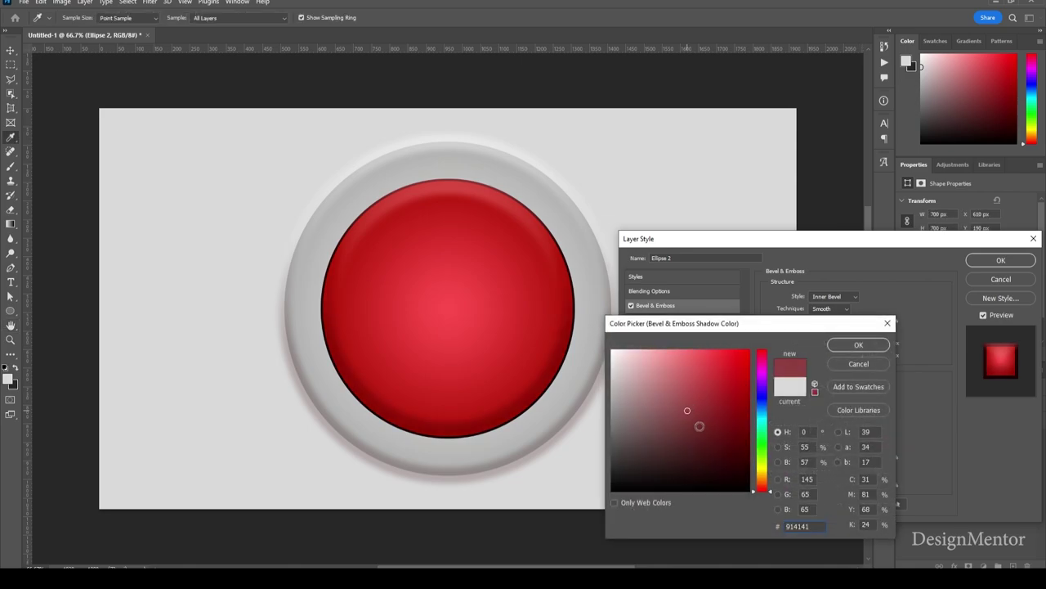
{"action": "left_click", "coordinate": [699, 425]}
{"action": "left_click", "coordinate": [855, 348]}
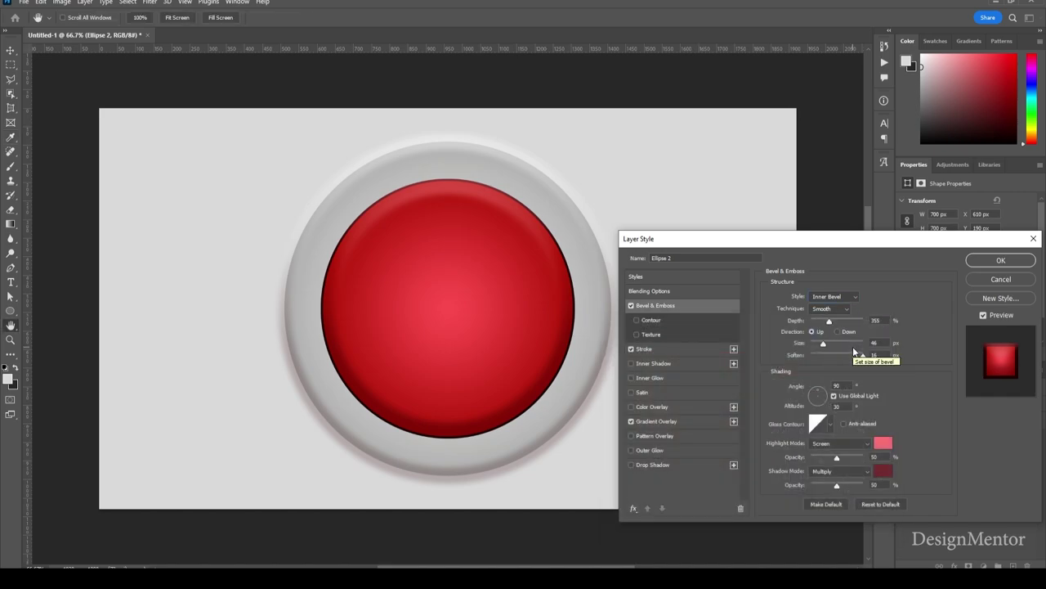
Lighten the bevel highlight to pale pink #ffadad and apply the layer style.
{"action": "left_click", "coordinate": [883, 442]}
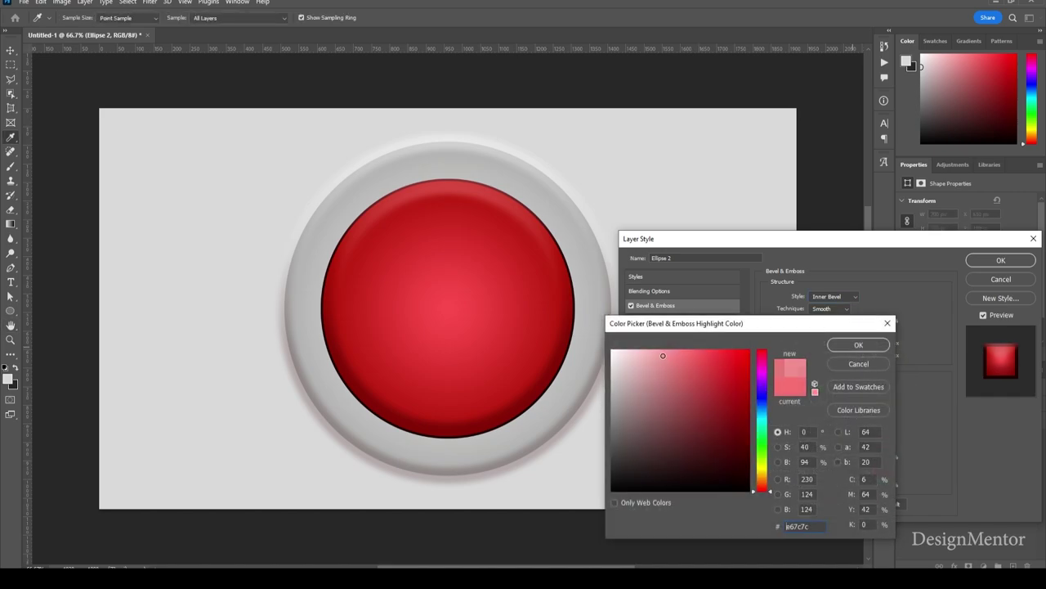
{"action": "left_click_drag", "start_coordinate": [663, 356], "coordinate": [655, 350]}
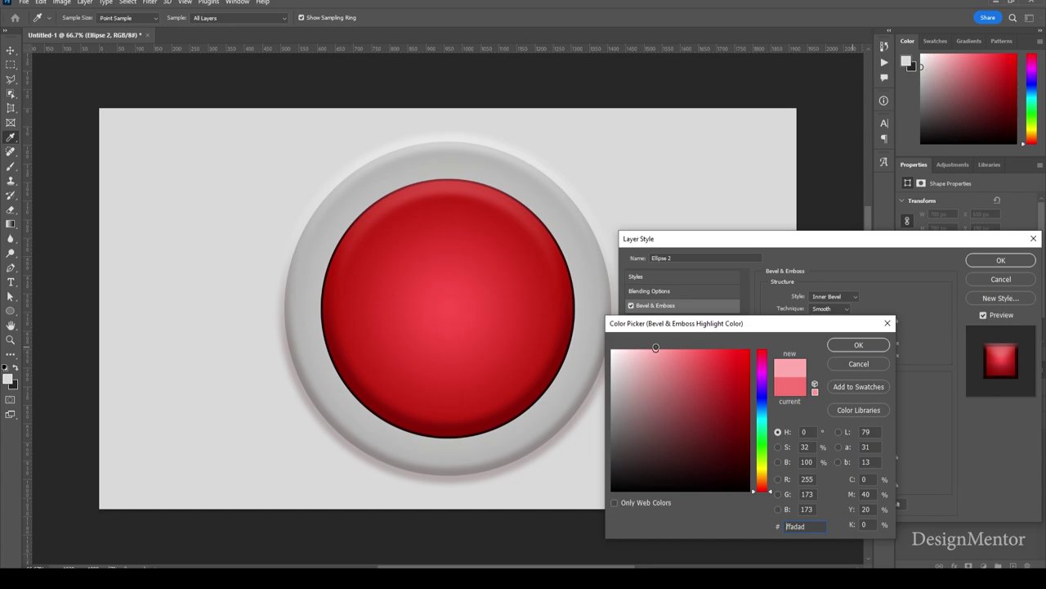
{"action": "left_click", "coordinate": [847, 347]}
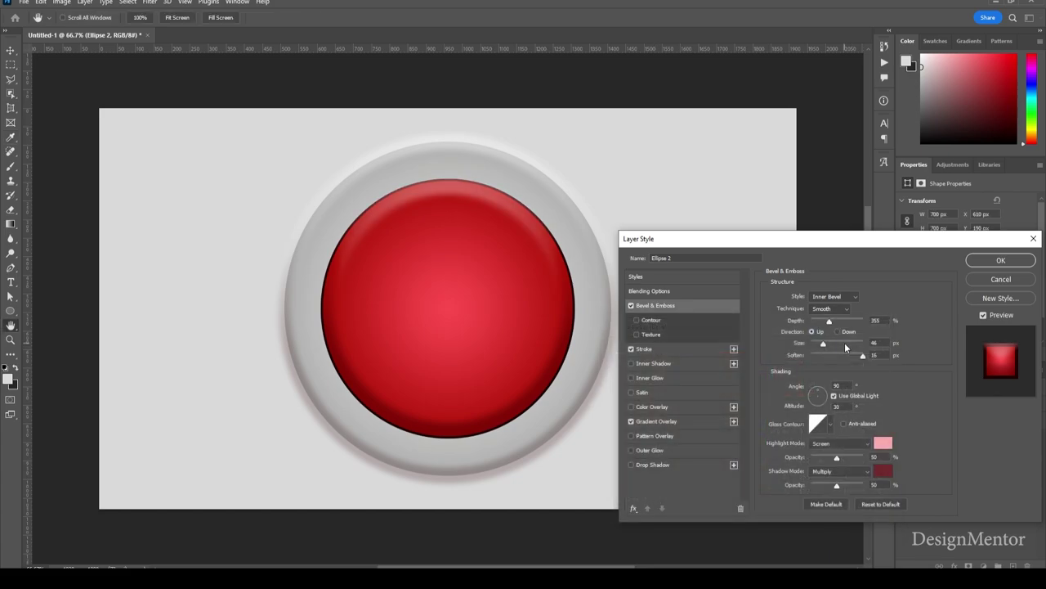
{"action": "left_click", "coordinate": [1002, 263]}
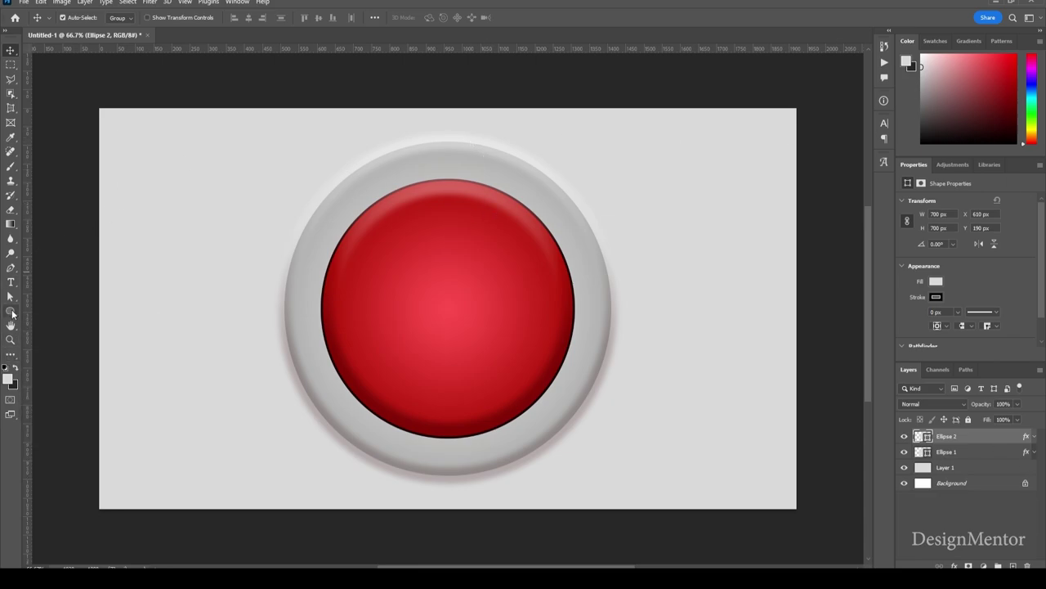
Draw a 500 × 500 px circle, Ellipse 3, with the Ellipse Tool.
{"action": "left_click", "coordinate": [11, 312]}
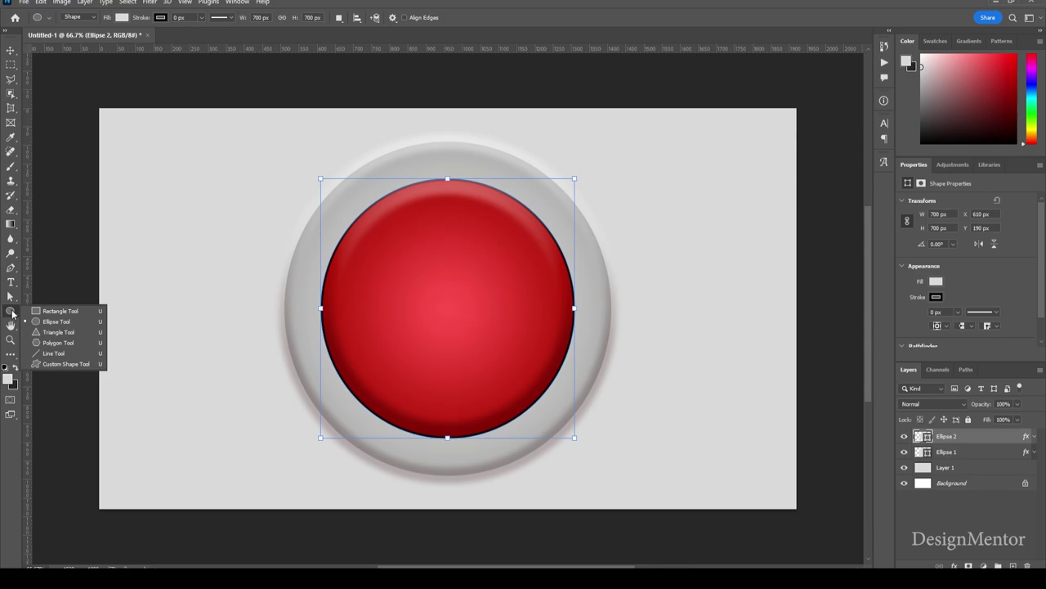
{"action": "left_click", "coordinate": [11, 313]}
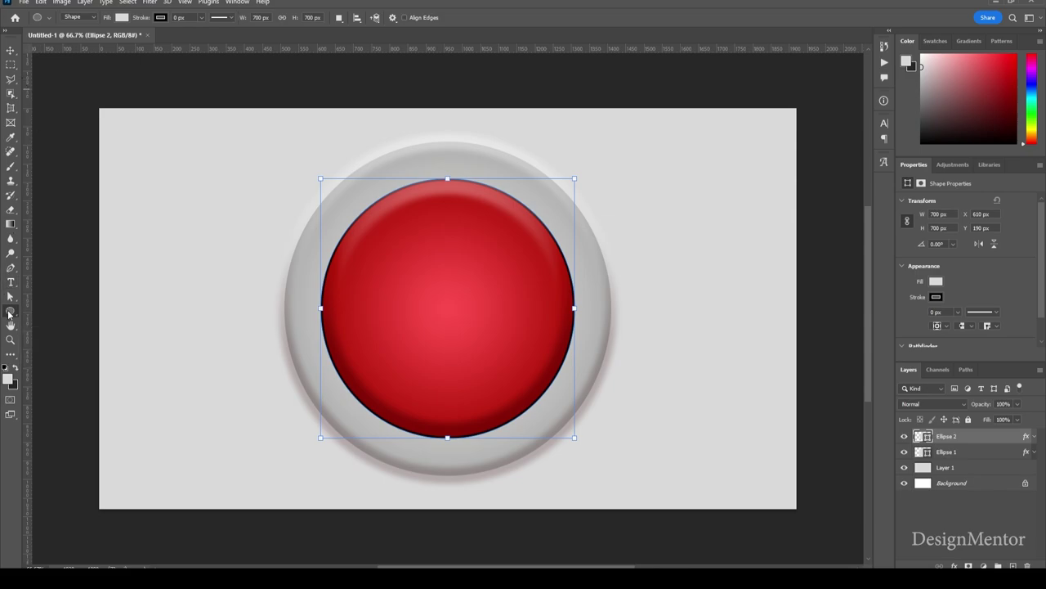
{"action": "right_click", "coordinate": [11, 312]}
{"action": "left_click", "coordinate": [41, 320]}
{"action": "left_click", "coordinate": [429, 295]}
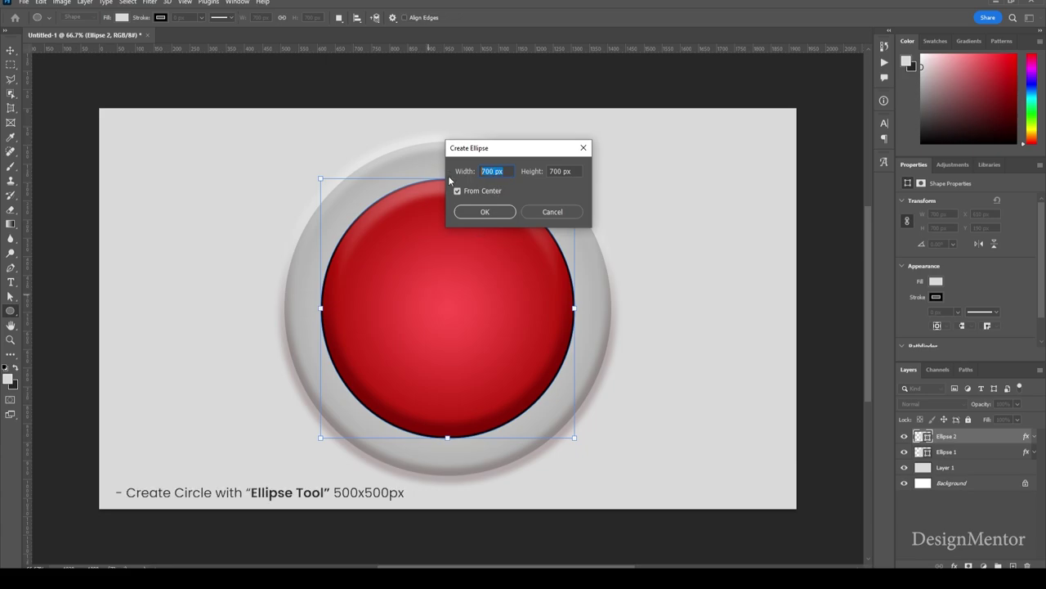
{"action": "type", "text": "500"}
{"action": "key", "text": "Tab"}
{"action": "type", "text": "500"}
{"action": "key", "text": "Return"}
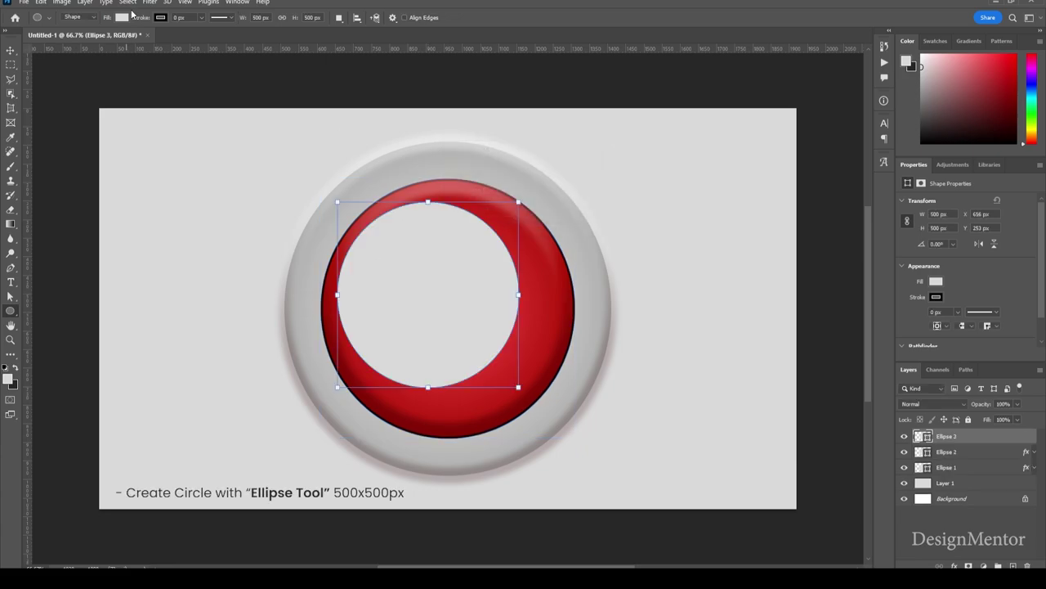
Centre Ellipse 3 on the button and give it a white #ffffff Color Overlay.
{"action": "left_click", "coordinate": [11, 50]}
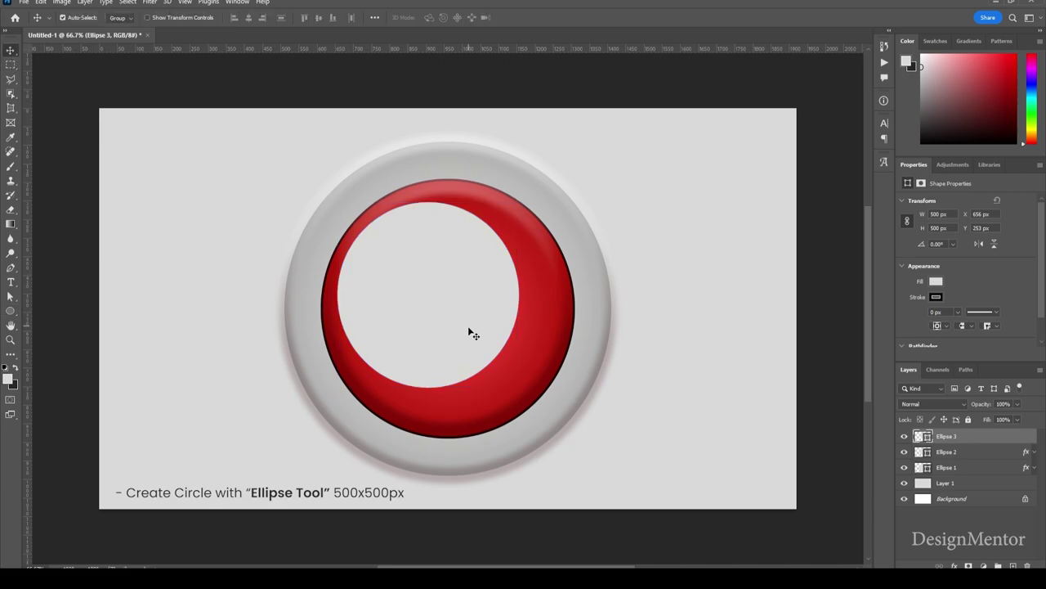
{"action": "left_click_drag", "start_coordinate": [435, 303], "coordinate": [451, 315]}
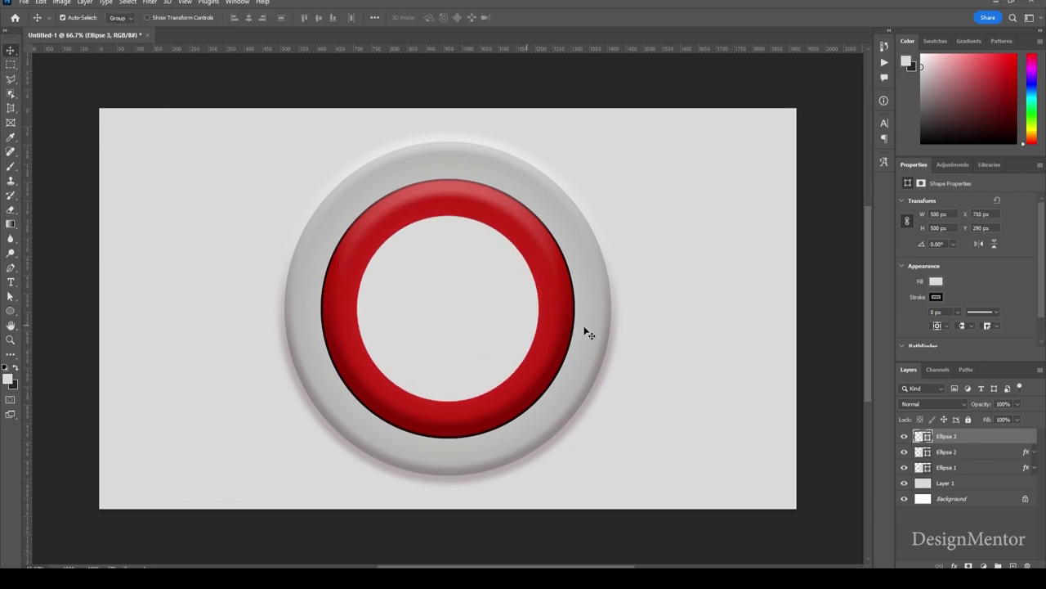
{"action": "right_click", "coordinate": [970, 438]}
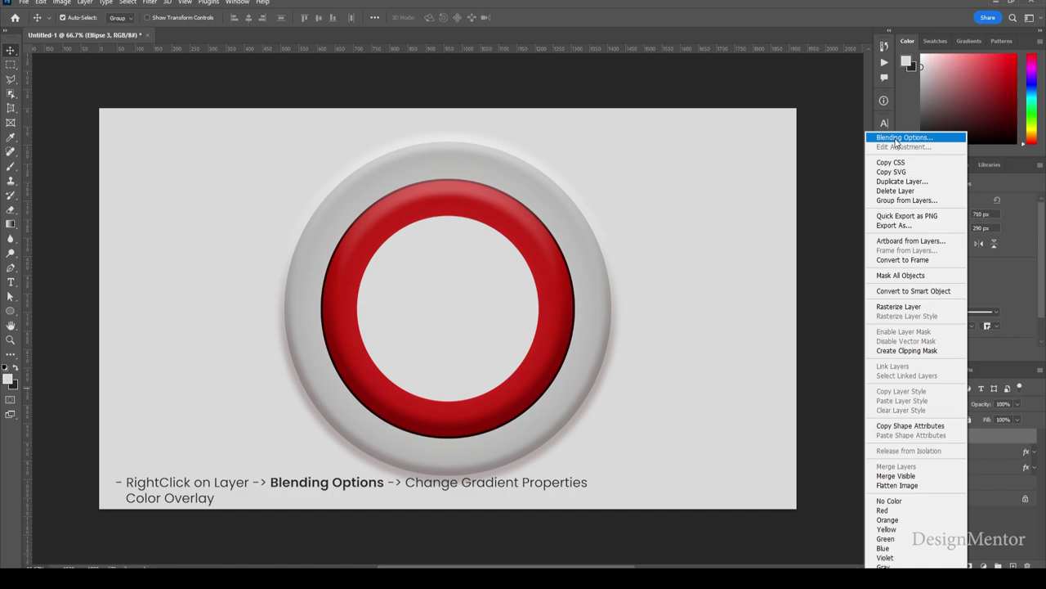
{"action": "left_click", "coordinate": [894, 138]}
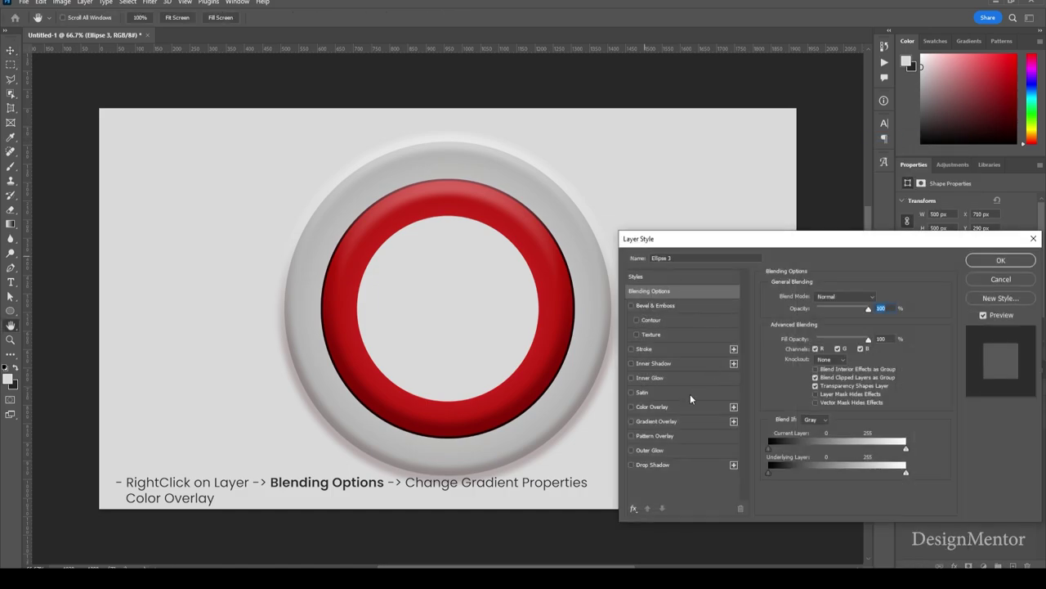
{"action": "left_click", "coordinate": [675, 406]}
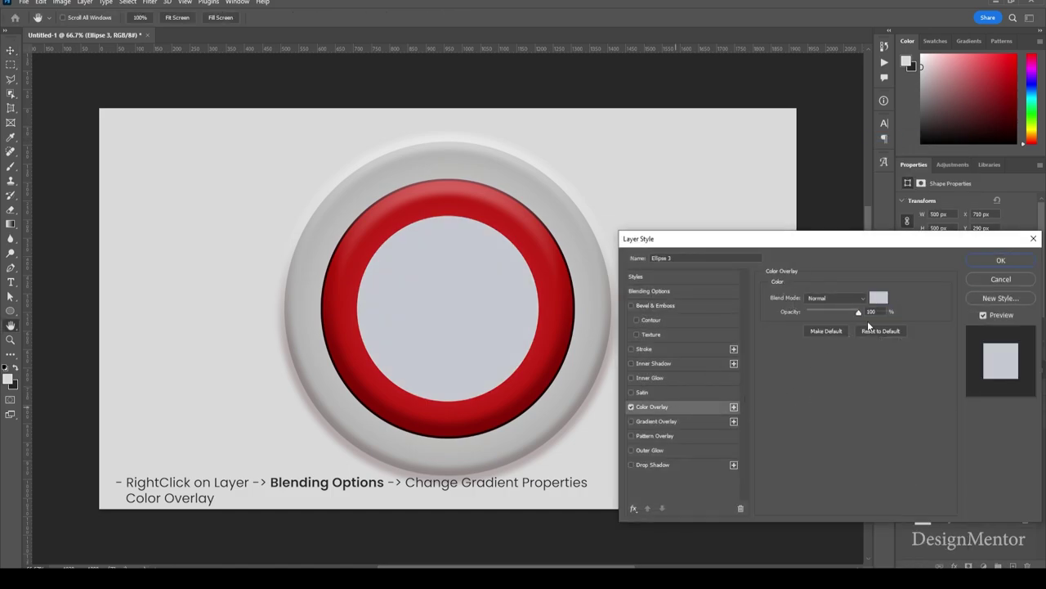
{"action": "left_click", "coordinate": [878, 298]}
{"action": "left_click_drag", "start_coordinate": [647, 386], "coordinate": [622, 324]}
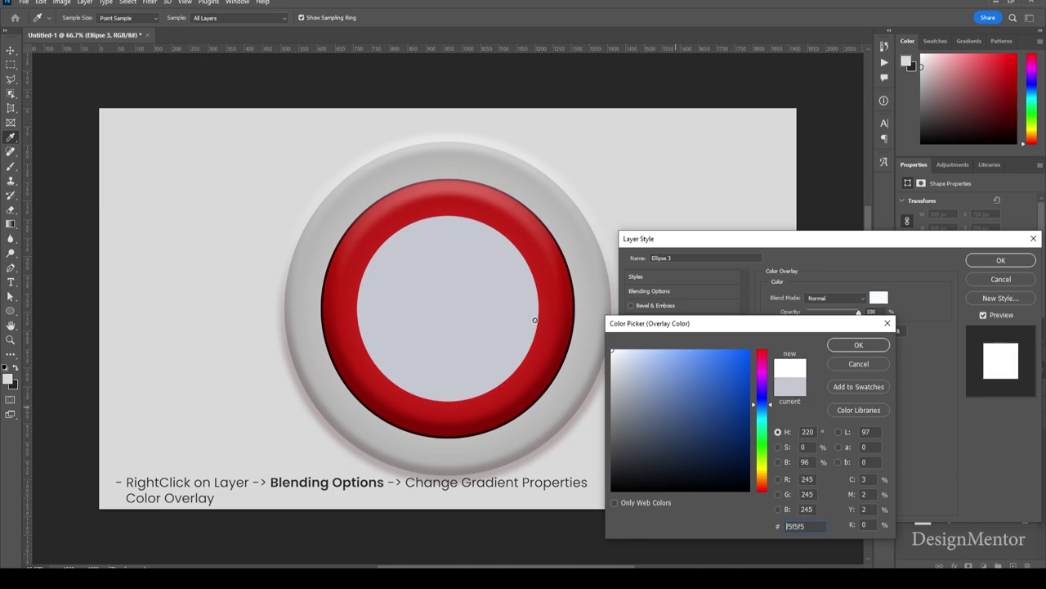
{"action": "left_click", "coordinate": [856, 347]}
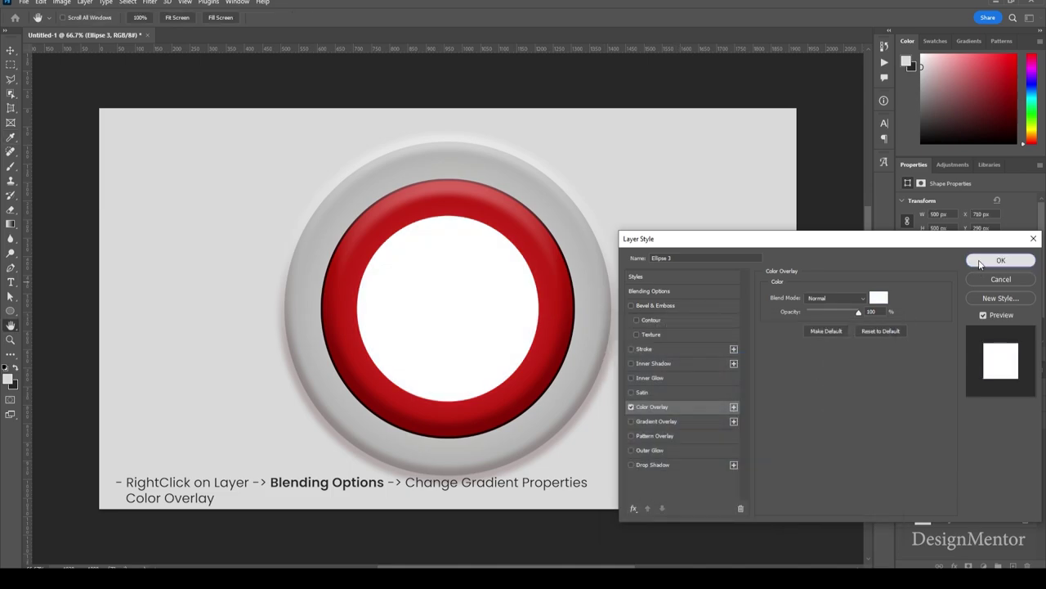
{"action": "left_click", "coordinate": [989, 260]}
{"action": "left_click", "coordinate": [1035, 436]}
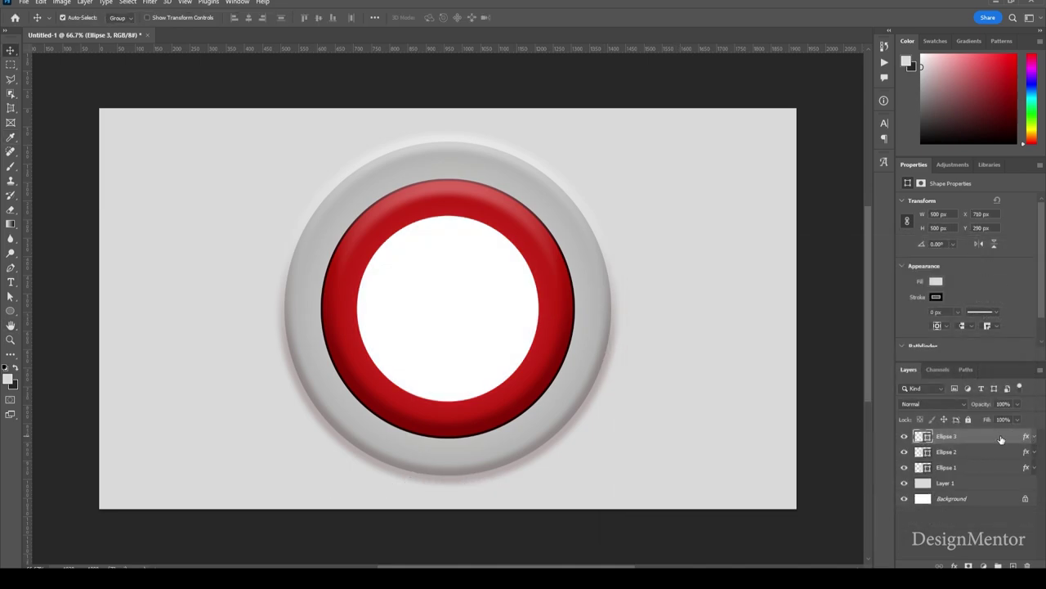
Draw a 400 px circle, Ellipse 4, and centre it inside the white circle.
{"action": "left_click", "coordinate": [11, 311]}
{"action": "left_click", "coordinate": [428, 309]}
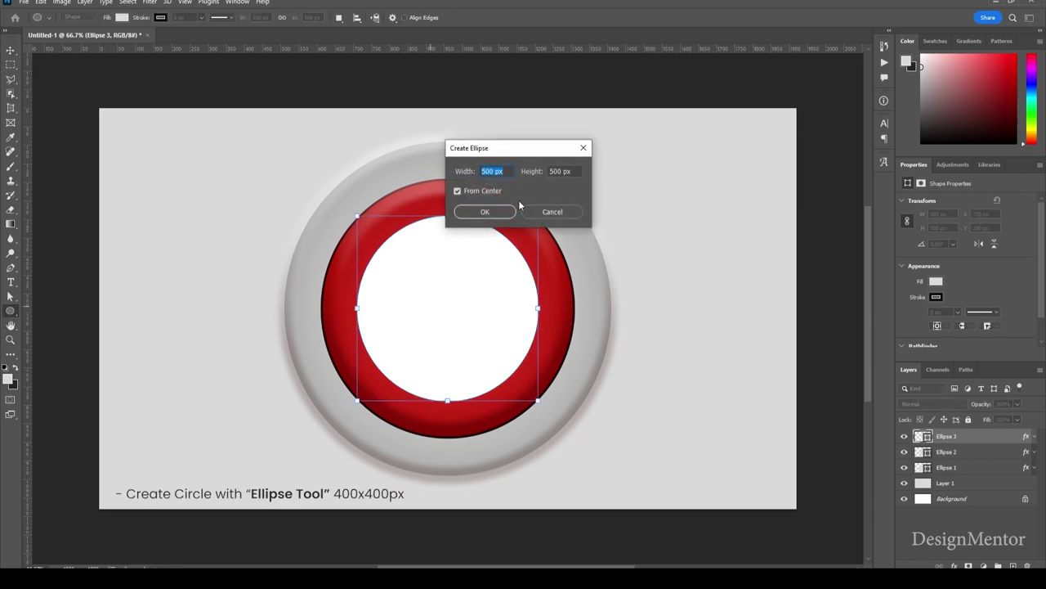
{"action": "type", "text": "400"}
{"action": "key", "text": "Tab"}
{"action": "type", "text": "4"}
{"action": "key", "text": "Return"}
{"action": "key", "text": "v"}
{"action": "mouse_move", "coordinate": [447, 303]}
{"action": "left_mouse_down"}
{"action": "mouse_move", "coordinate": [480, 314]}
{"action": "mouse_move", "coordinate": [471, 306]}
{"action": "left_mouse_up"}
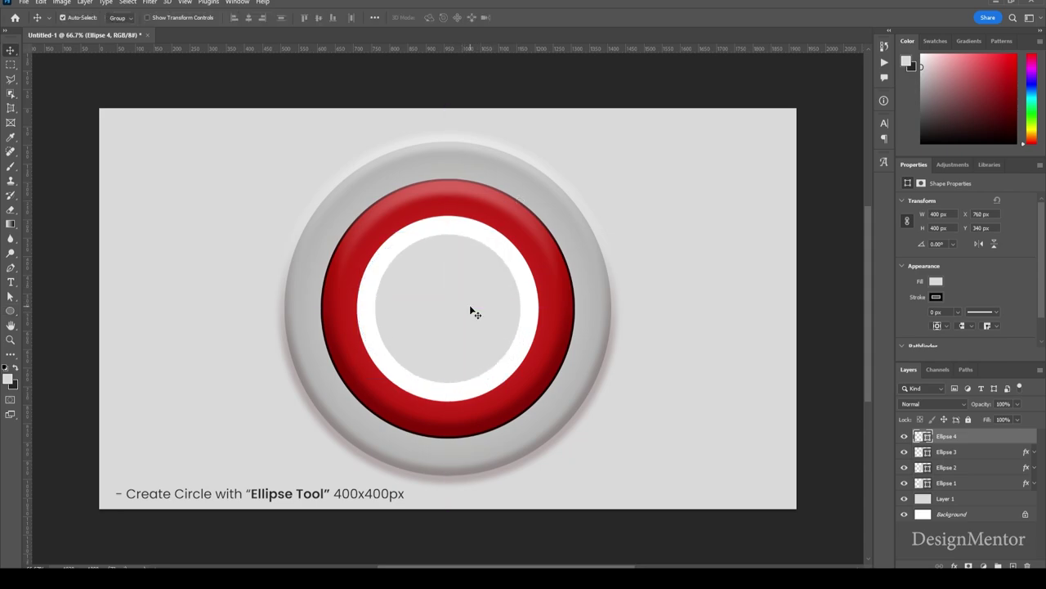
Use Ellipse 4's outline to delete a 400 px hole from rasterized Ellipse 3.
{"action": "left_click", "coordinate": [922, 435], "text": "ctrl"}
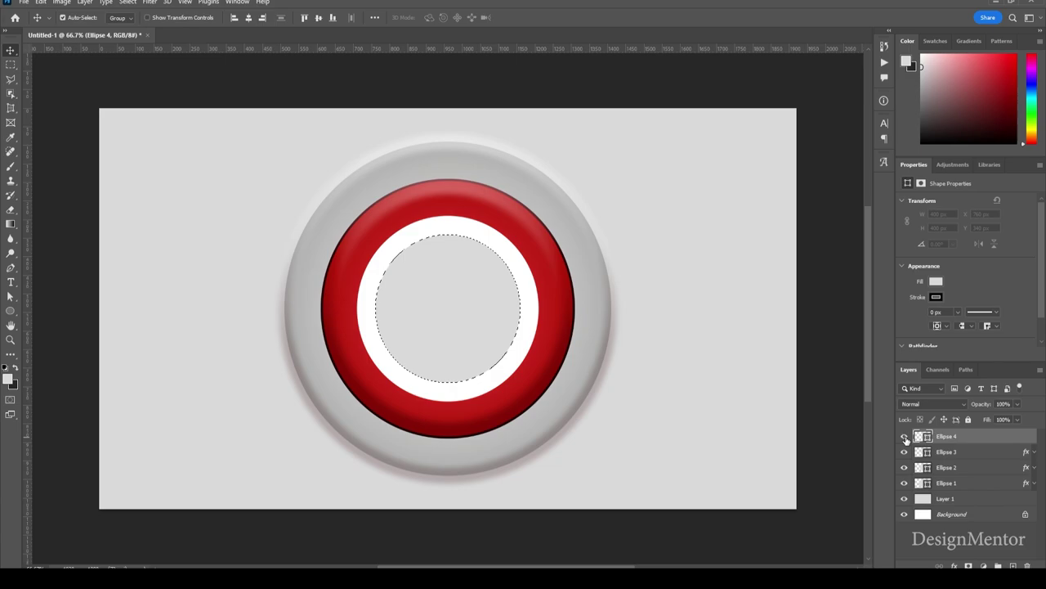
{"action": "left_click", "coordinate": [904, 437]}
{"action": "left_click", "coordinate": [970, 454]}
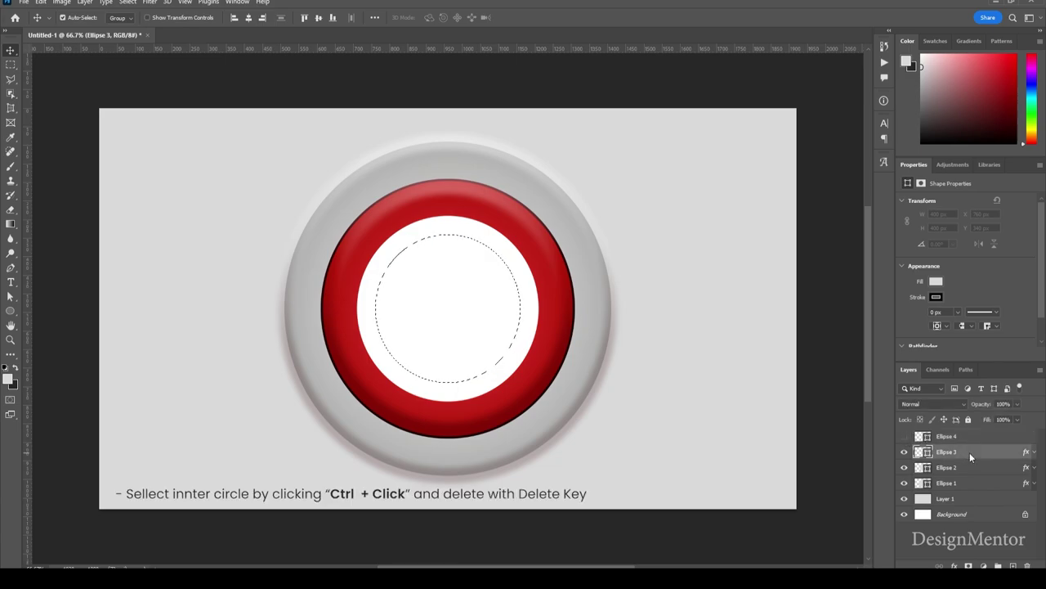
{"action": "right_click", "coordinate": [970, 454]}
{"action": "left_click", "coordinate": [981, 182]}
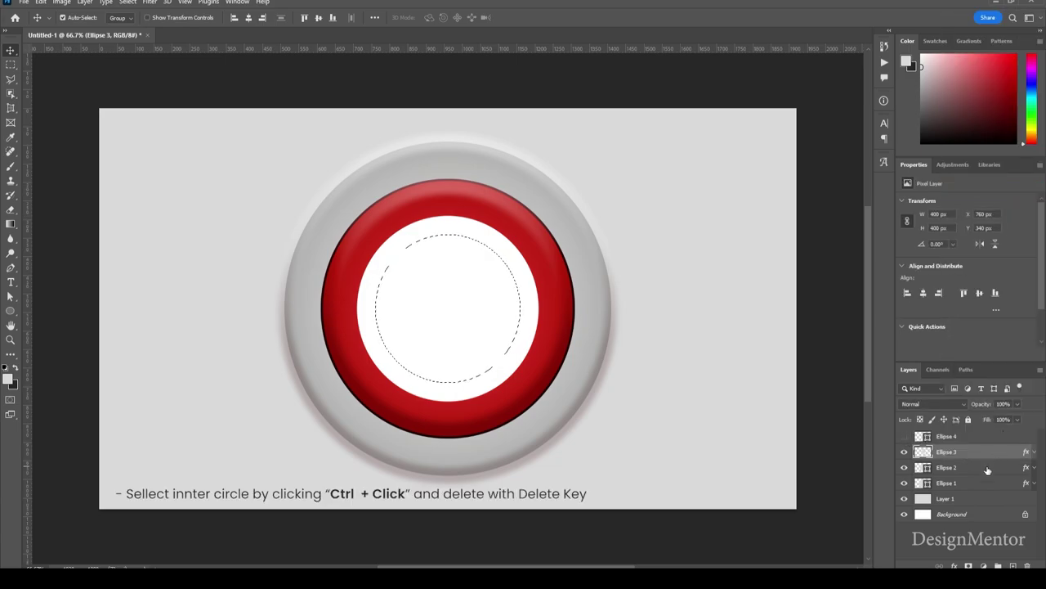
{"action": "key", "text": "Delete"}
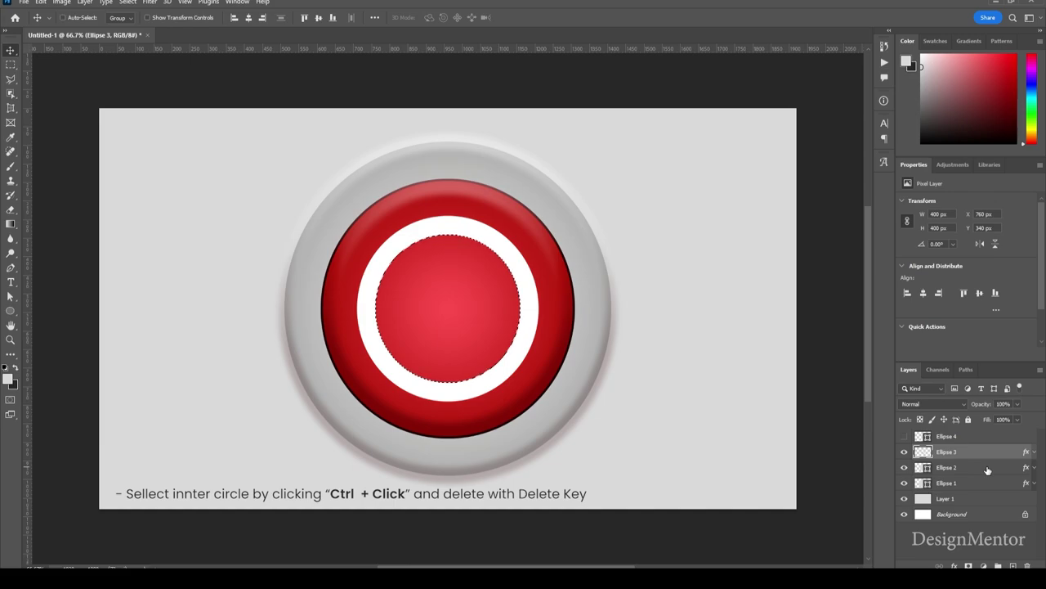
{"action": "key", "text": "ctrl+d"}
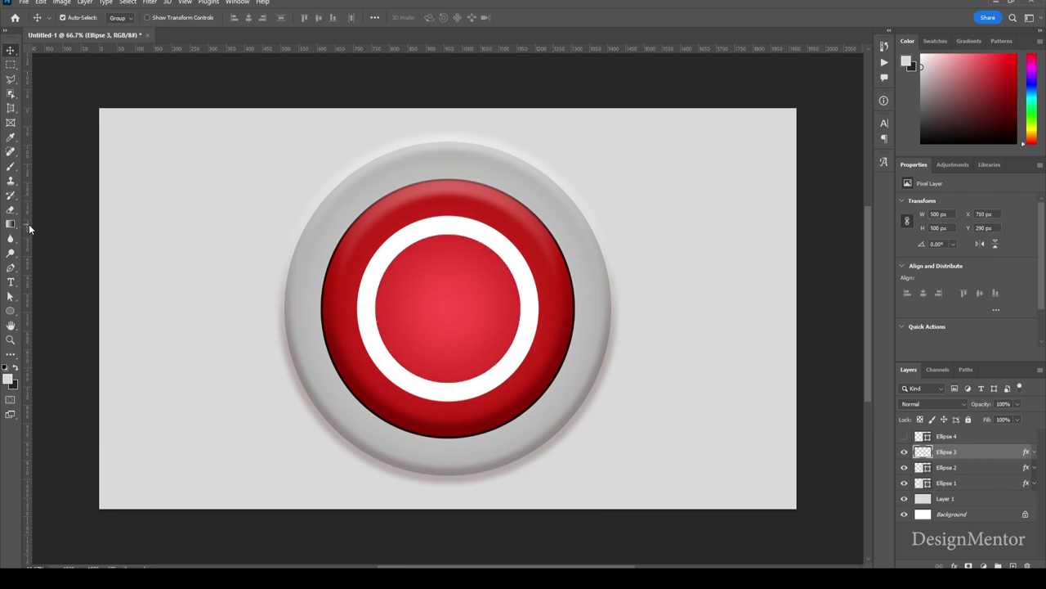
Drag a vertical guide and a horizontal guide at Y 540 px to the button centre.
{"action": "mouse_move", "coordinate": [29, 224]}
{"action": "left_mouse_down"}
{"action": "mouse_move", "coordinate": [120, 241]}
{"action": "mouse_move", "coordinate": [448, 237]}
{"action": "left_mouse_up"}
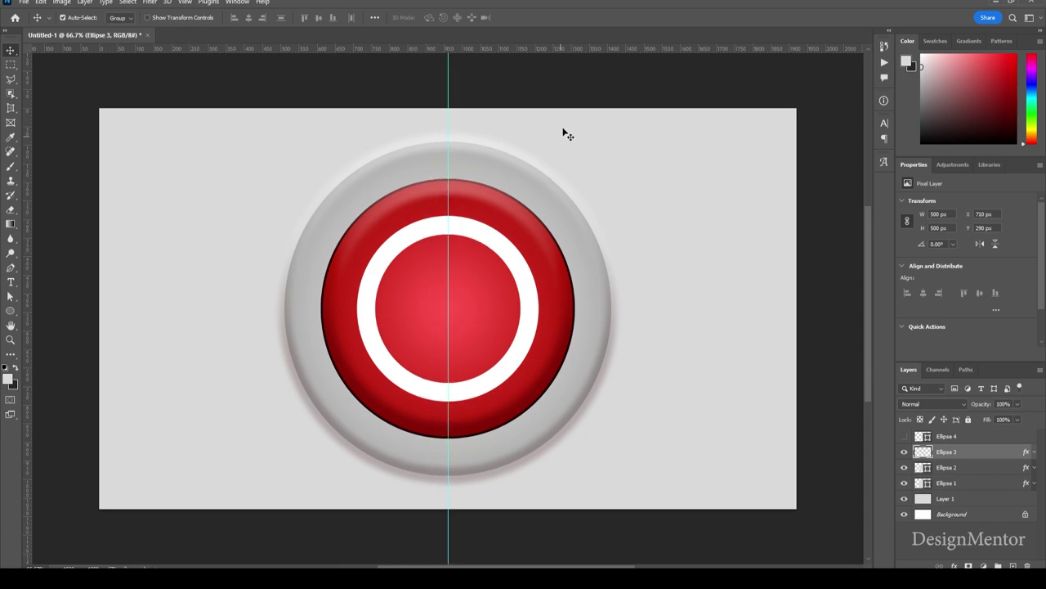
{"action": "left_click_drag", "start_coordinate": [556, 48], "coordinate": [576, 309]}
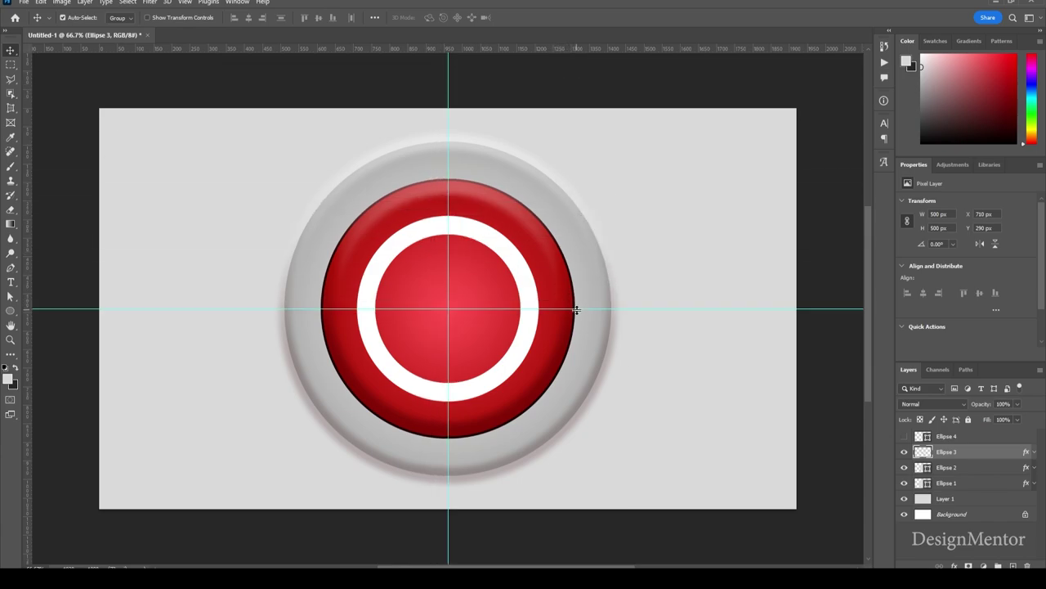
Erase the ring's upper-right wedge with a Polygonal Lasso selection.
{"action": "left_click", "coordinate": [11, 80]}
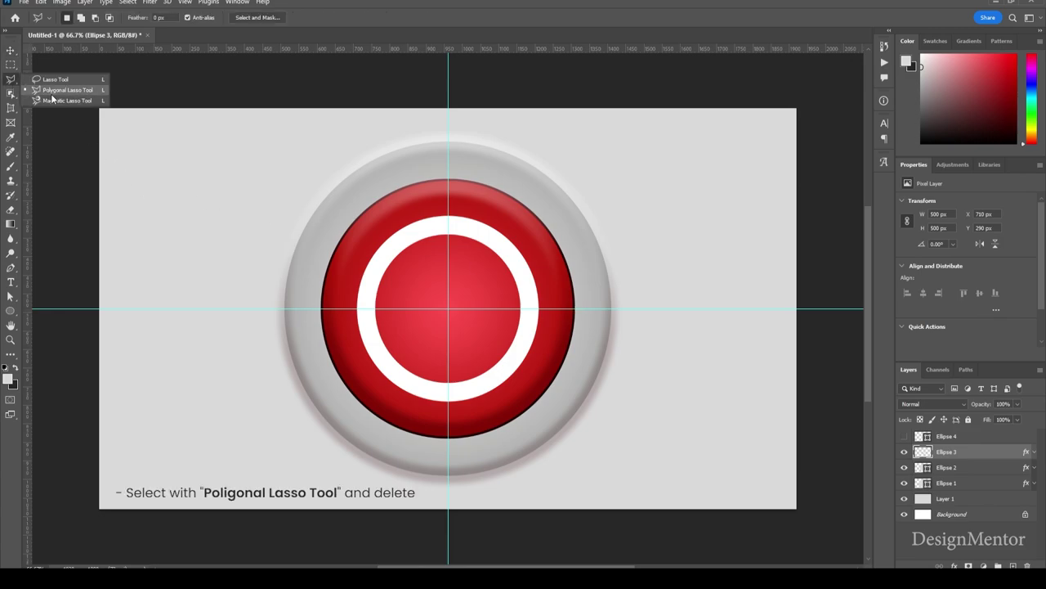
{"action": "left_click", "coordinate": [52, 93]}
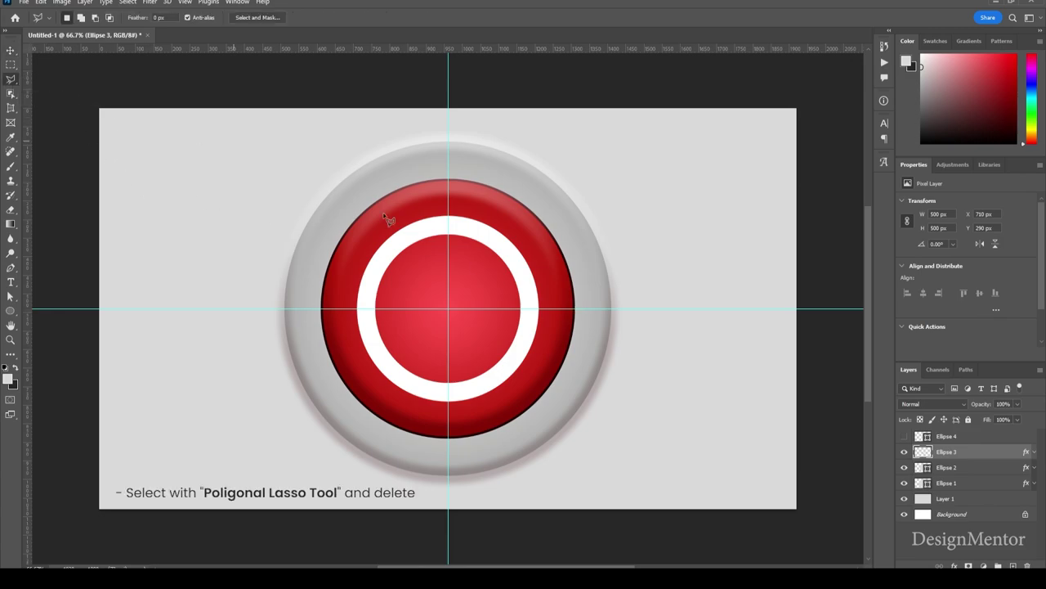
{"action": "left_click", "coordinate": [448, 308]}
{"action": "left_click", "coordinate": [546, 209]}
{"action": "left_click", "coordinate": [449, 206]}
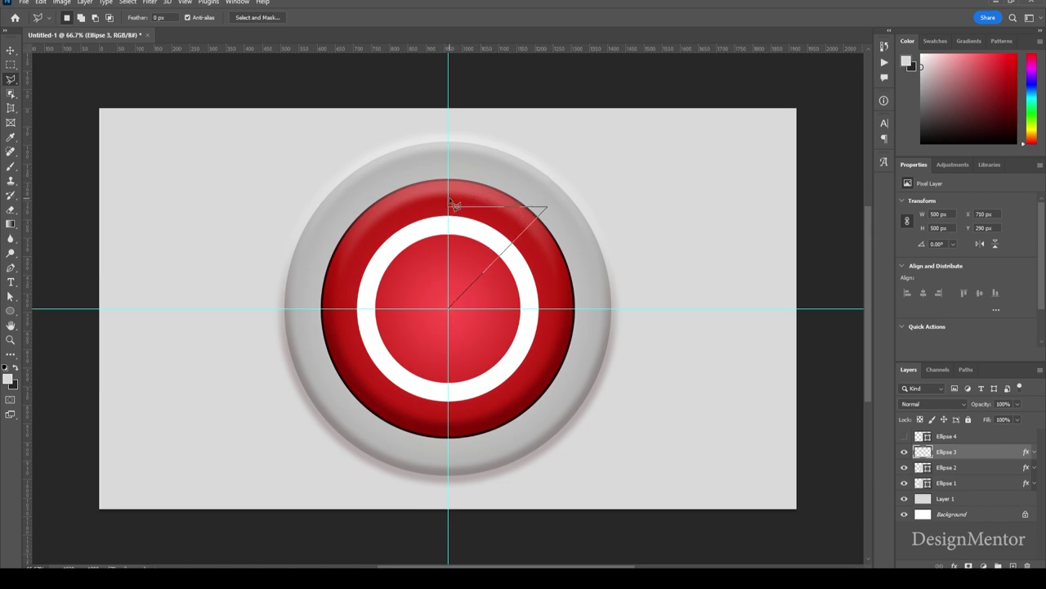
{"action": "left_click", "coordinate": [449, 309]}
{"action": "key", "text": "Delete"}
{"action": "key", "text": "ctrl+d"}
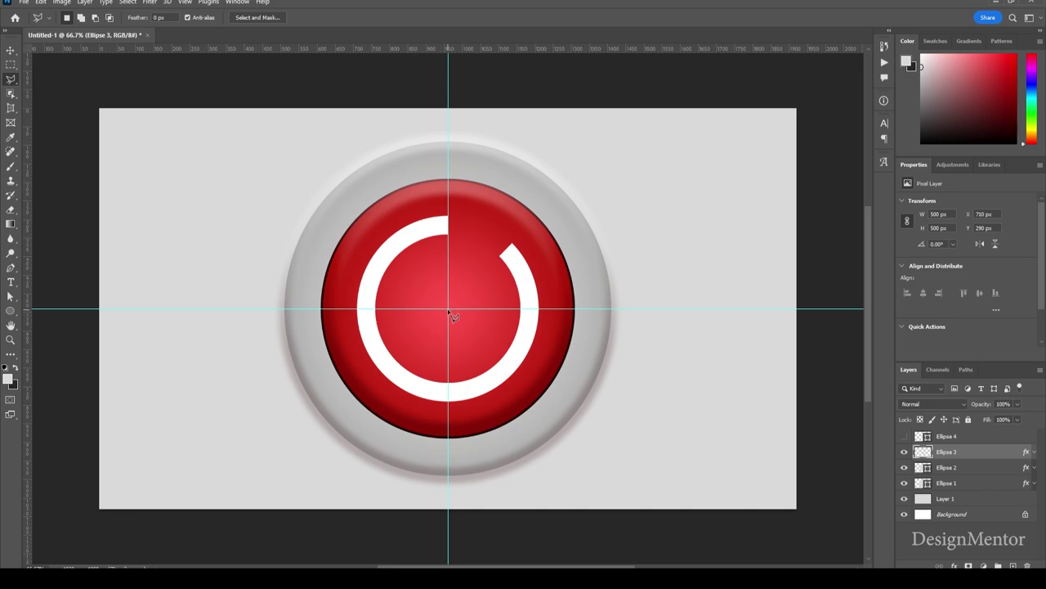
Erase the matching upper-left wedge so the ring's top is open.
{"action": "left_click", "coordinate": [448, 190]}
{"action": "double_click", "coordinate": [448, 309]}
{"action": "key", "text": "Delete"}
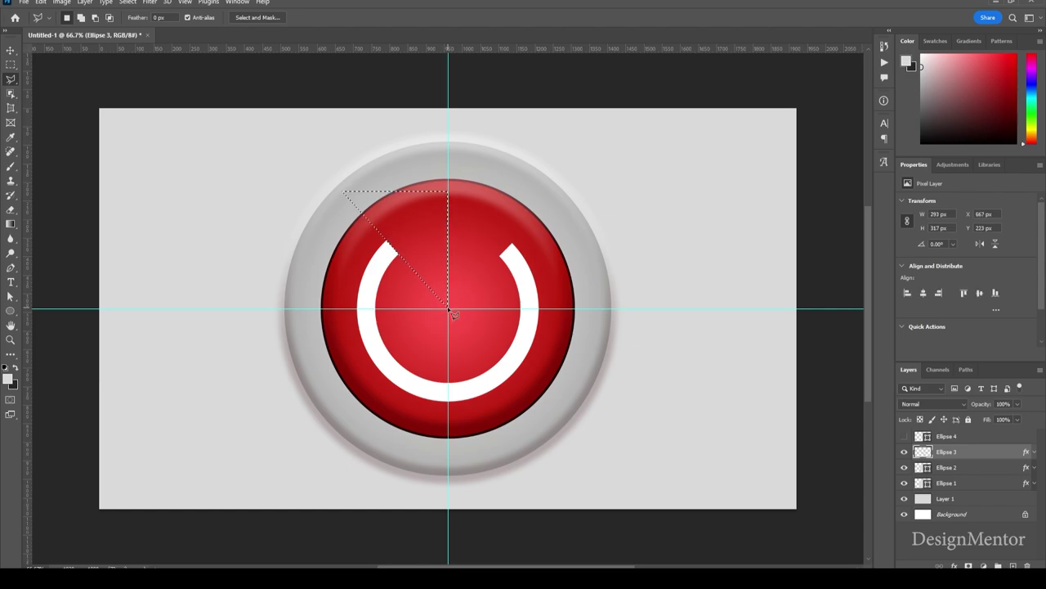
{"action": "key", "text": "ctrl+d"}
{"action": "key", "text": "m"}
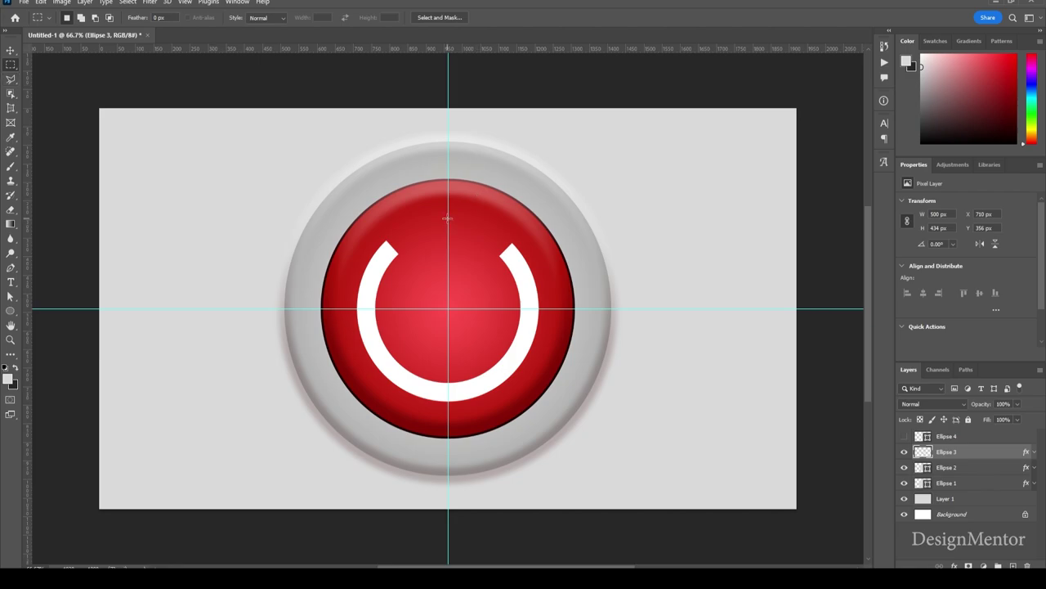
Add a 50 × 243 px white bar on new Layer 2, centred in the ring's gap.
{"action": "left_click_drag", "start_coordinate": [448, 218], "coordinate": [466, 307]}
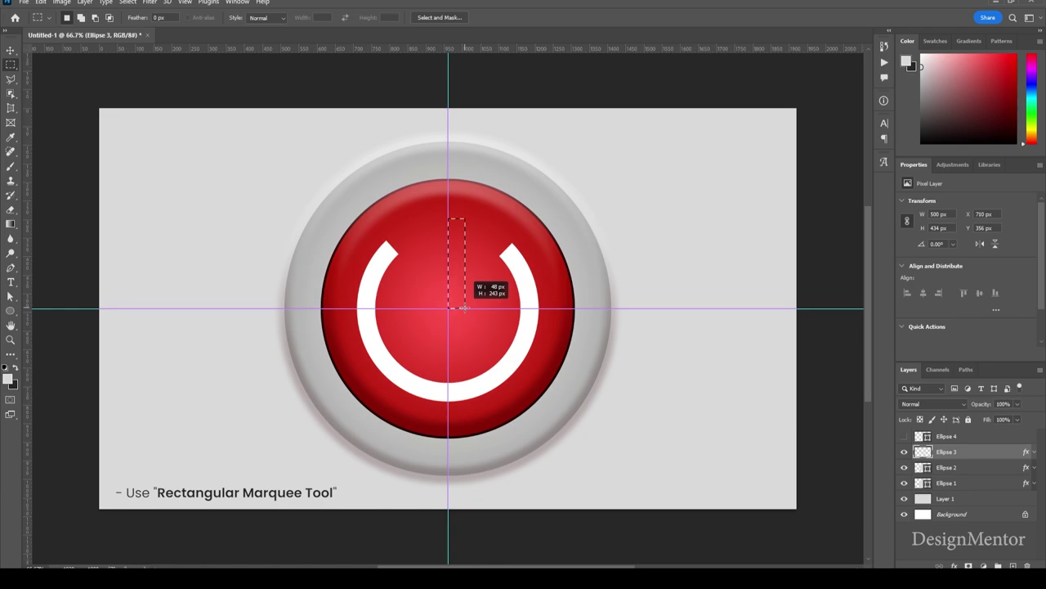
{"action": "left_click_drag", "start_coordinate": [464, 307], "coordinate": [466, 308]}
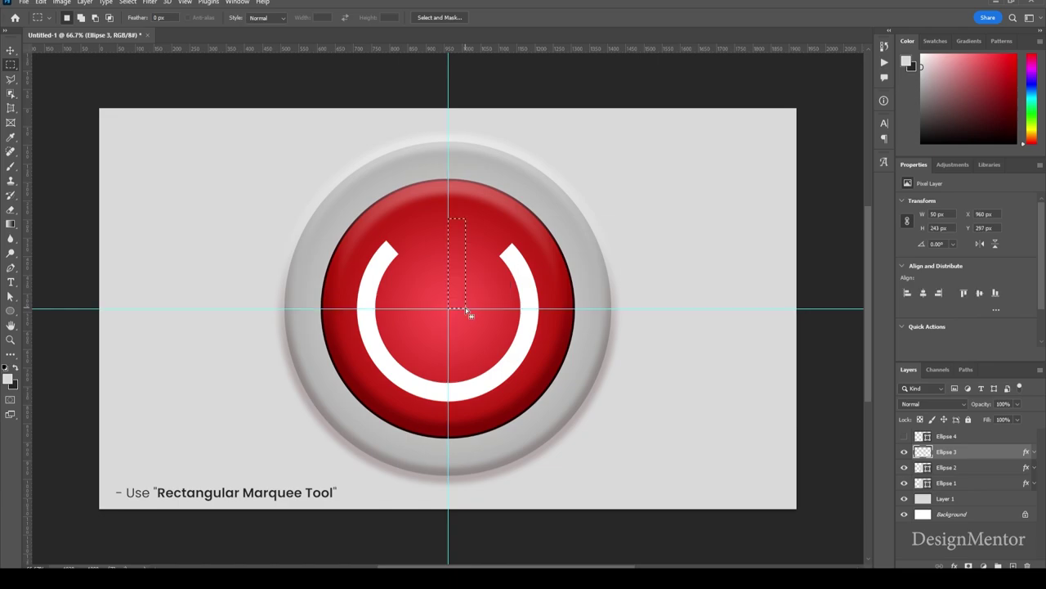
{"action": "left_click", "coordinate": [1011, 565]}
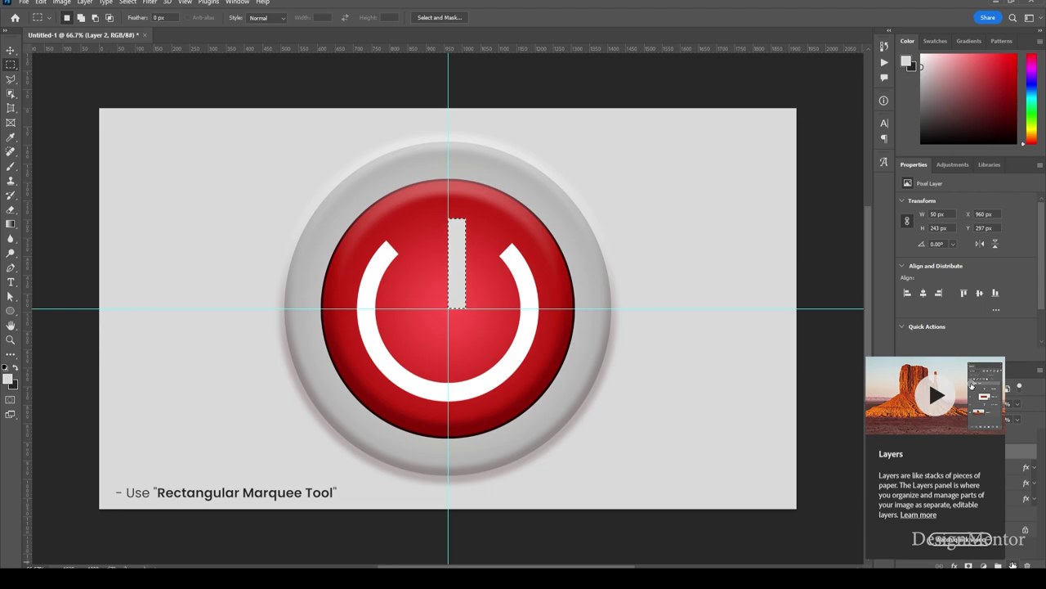
{"action": "key", "text": "v"}
{"action": "key", "text": "ctrl+d"}
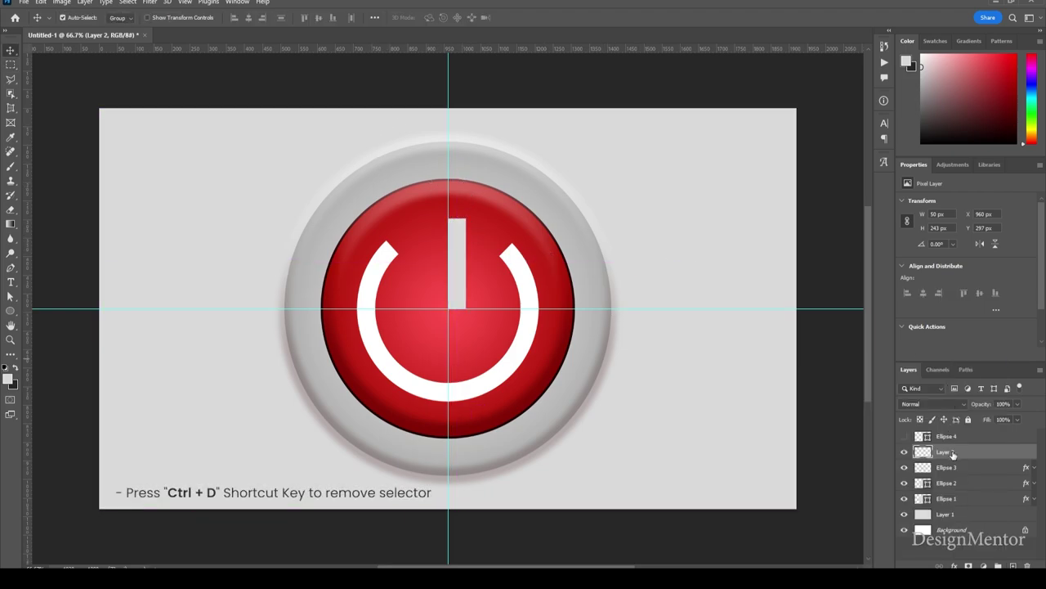
{"action": "key", "text": "ctrl+semicolon"}
{"action": "key", "text": "ctrl+semicolon"}
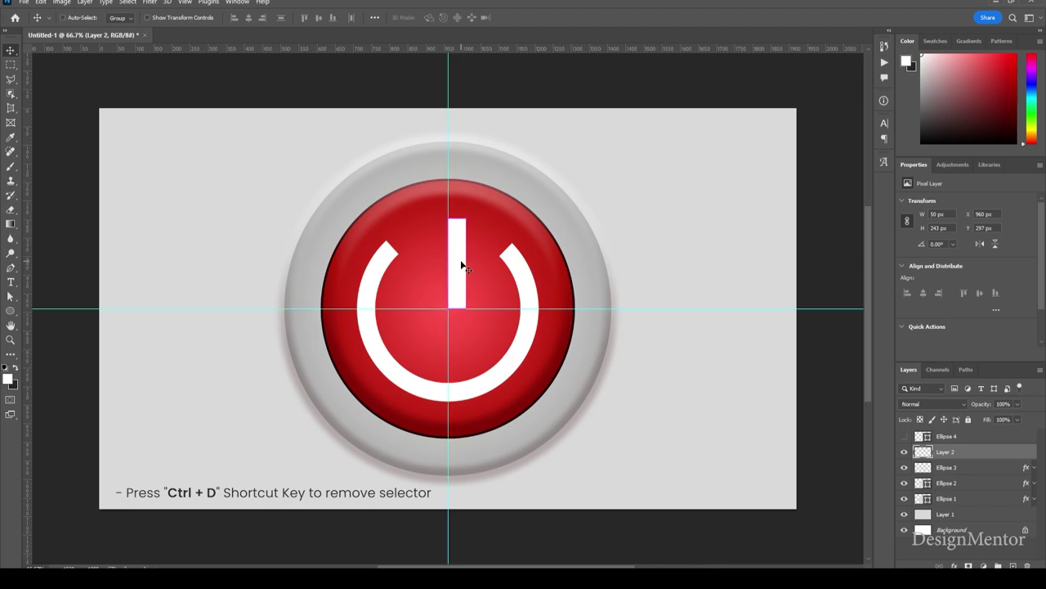
{"action": "left_click_drag", "start_coordinate": [461, 266], "coordinate": [455, 264]}
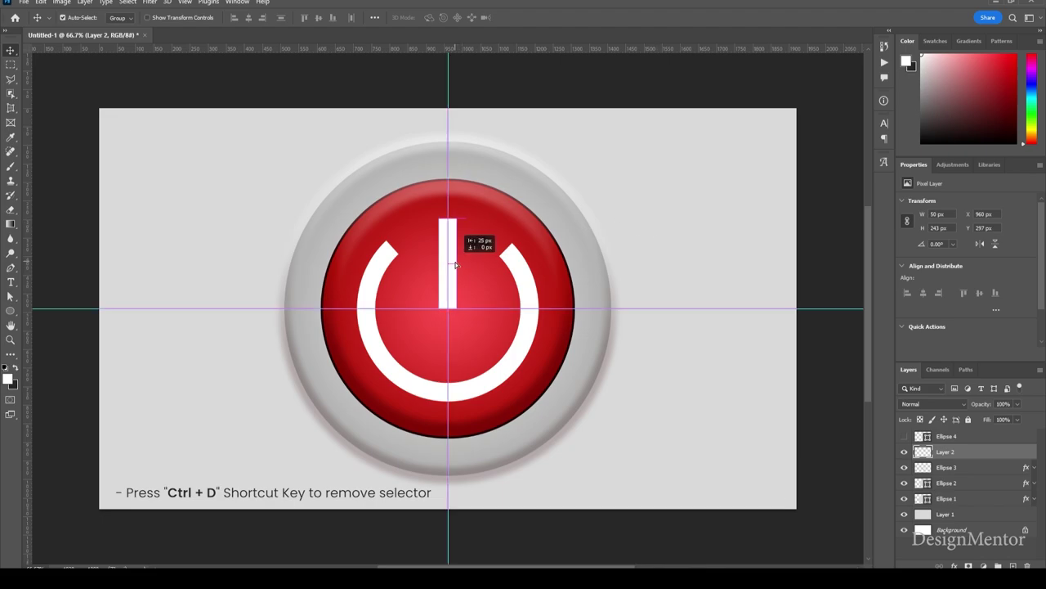
{"action": "key", "text": "ctrl+semicolon"}
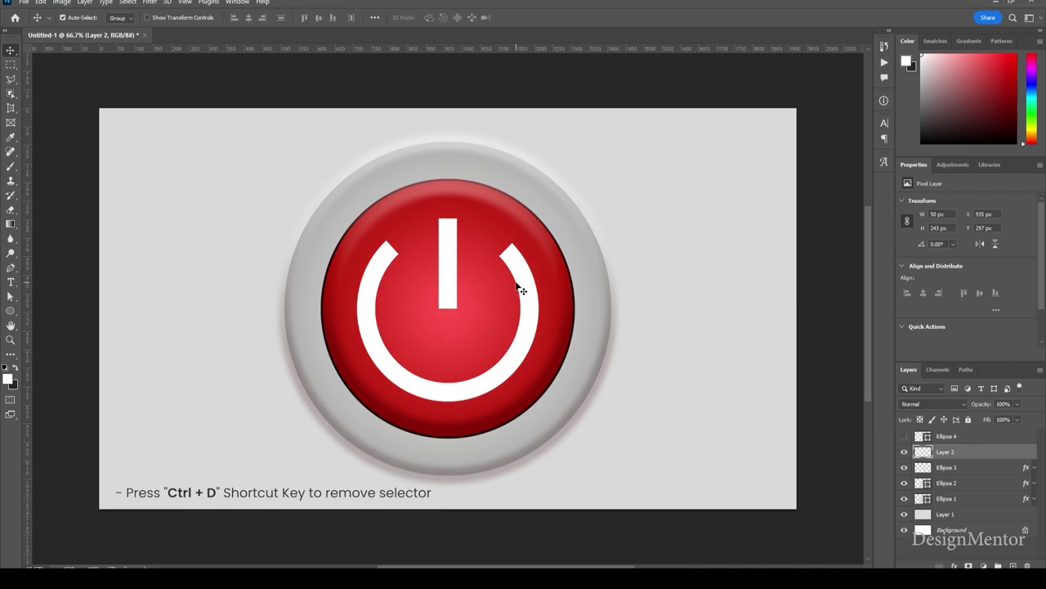
Select the leftover Ellipse 4 layer and drag it onto the Layers panel trash icon.
{"action": "left_click", "coordinate": [971, 442]}
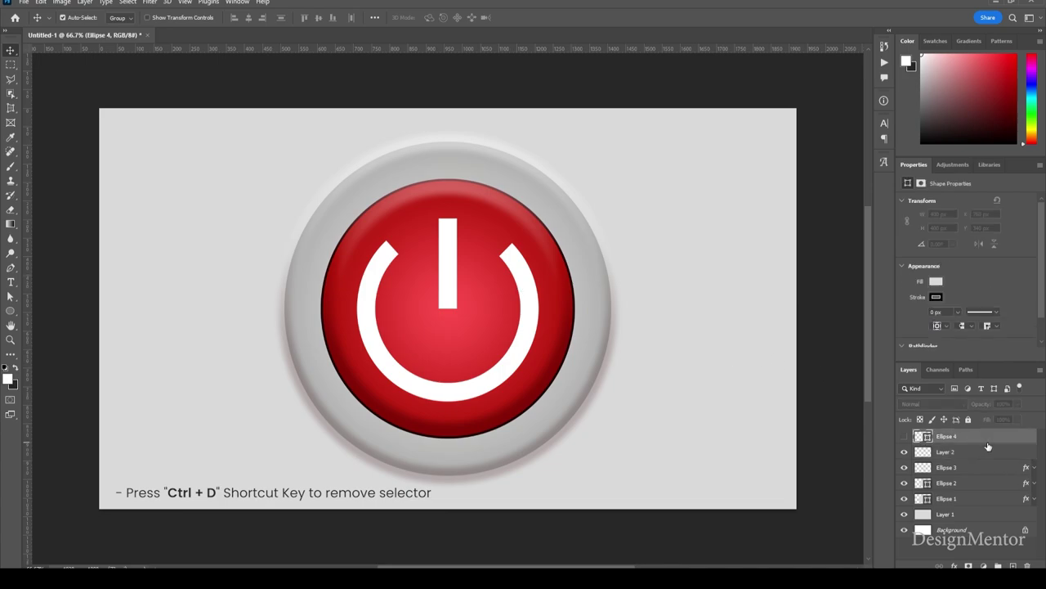
{"action": "left_click_drag", "start_coordinate": [987, 442], "coordinate": [1028, 566]}
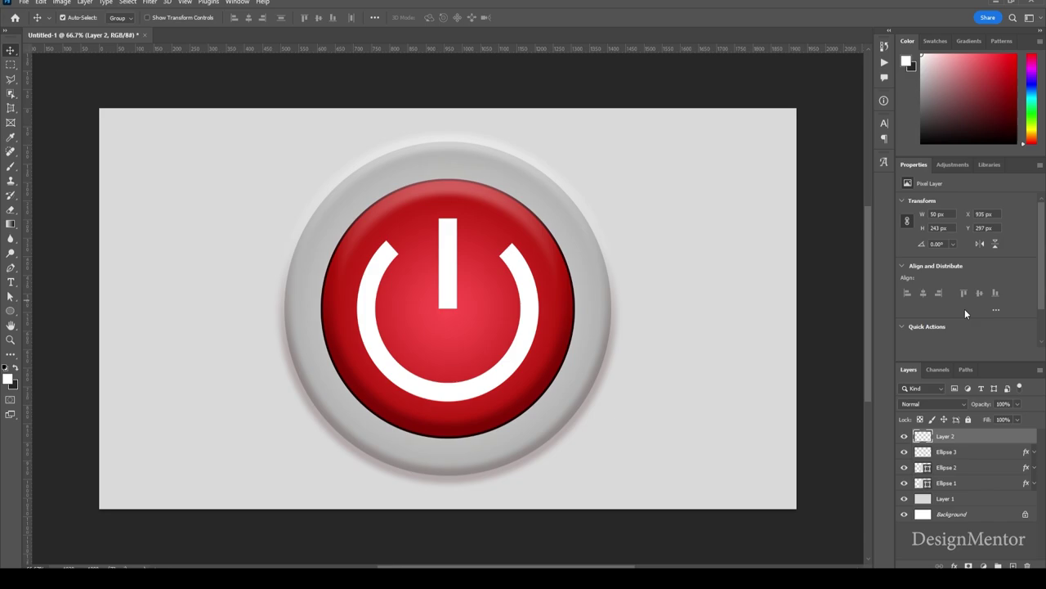
Select the red button's Ellipse 2 layer and open its Layer Style settings.
{"action": "left_click", "coordinate": [957, 469]}
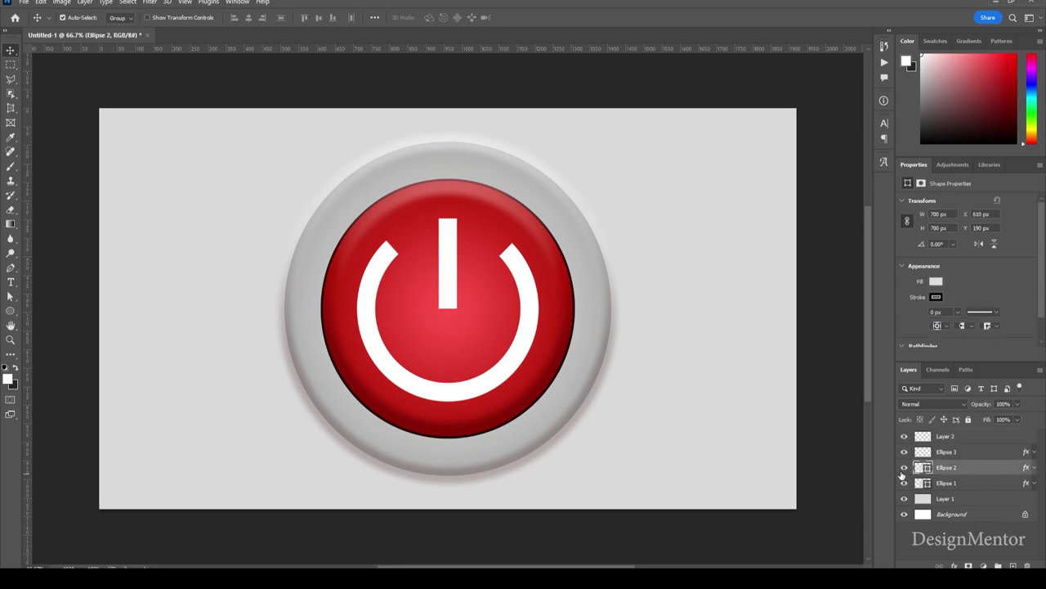
{"action": "left_click", "coordinate": [904, 470]}
{"action": "left_click", "coordinate": [903, 470]}
{"action": "right_click", "coordinate": [960, 476]}
{"action": "key", "text": "Escape"}
{"action": "left_click", "coordinate": [659, 349]}
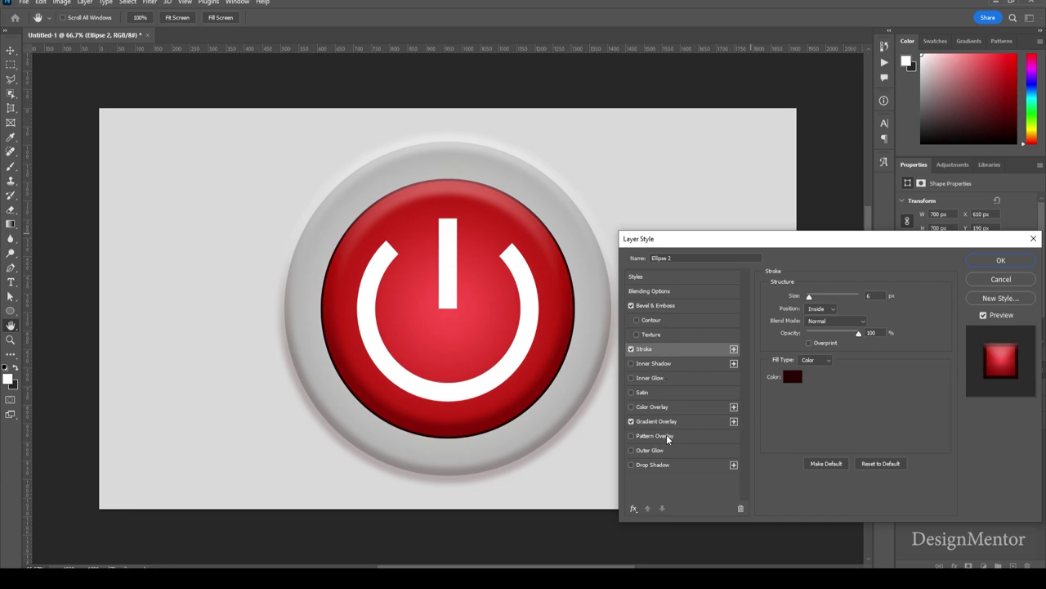
Enable a Drop Shadow on Ellipse 2 and set its colour to dark red.
{"action": "left_click", "coordinate": [652, 464]}
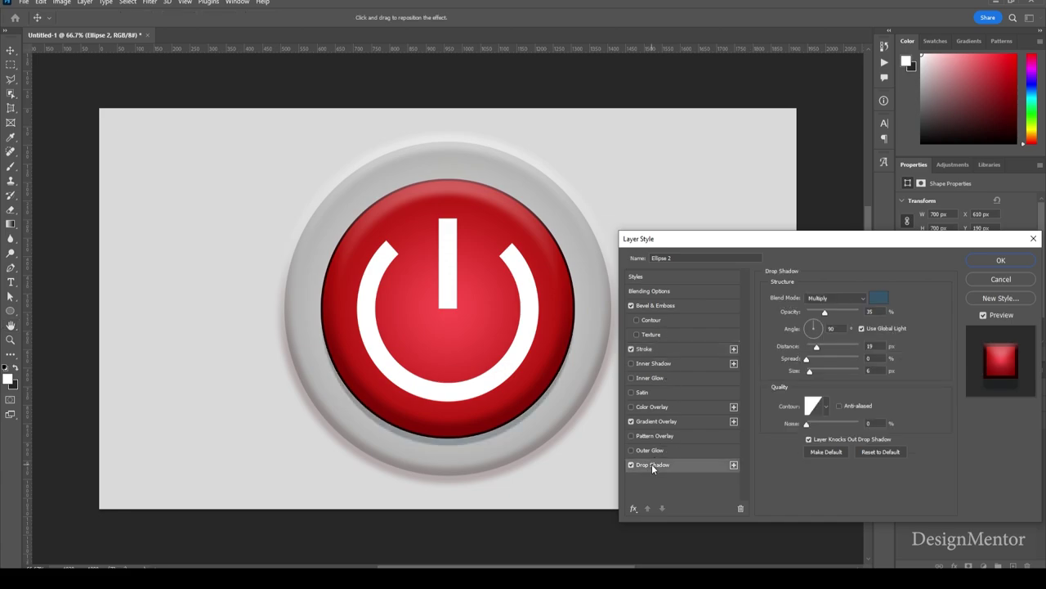
{"action": "left_click", "coordinate": [631, 464]}
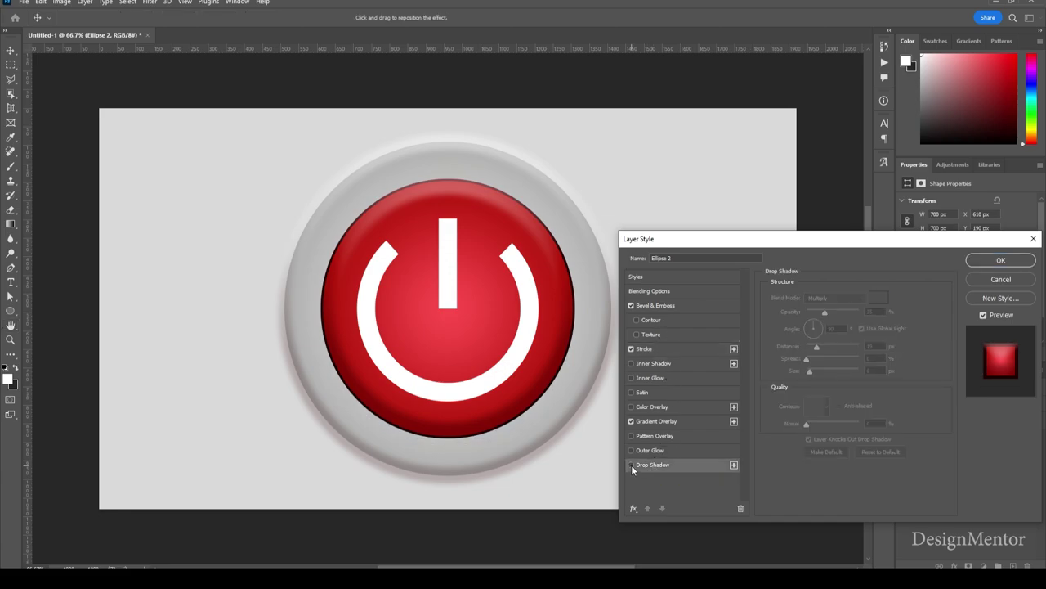
{"action": "left_click", "coordinate": [631, 465]}
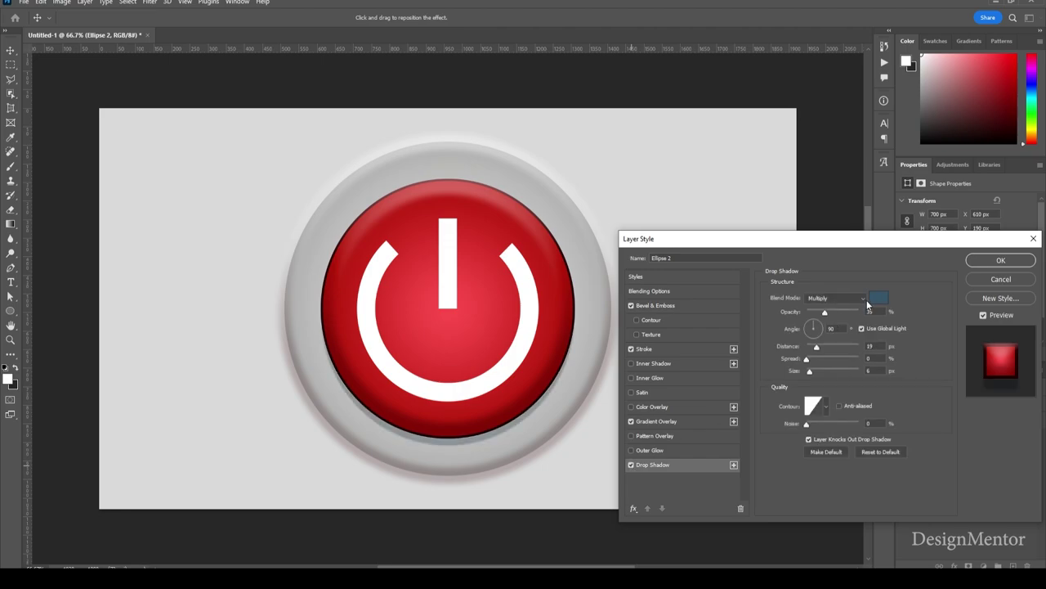
{"action": "left_click", "coordinate": [878, 297]}
{"action": "left_click", "coordinate": [505, 417]}
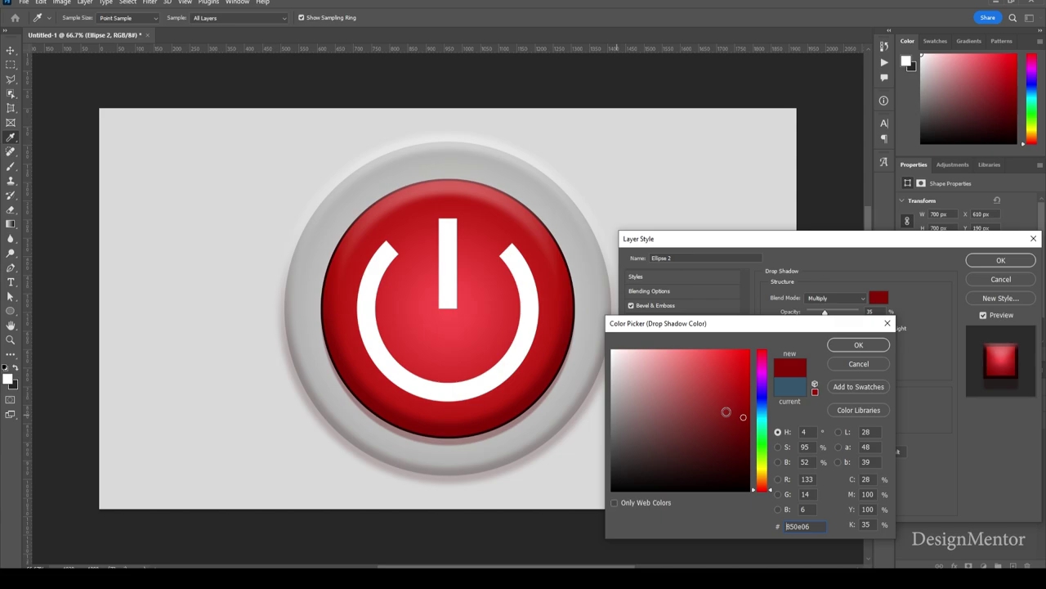
{"action": "left_click_drag", "start_coordinate": [727, 412], "coordinate": [749, 433]}
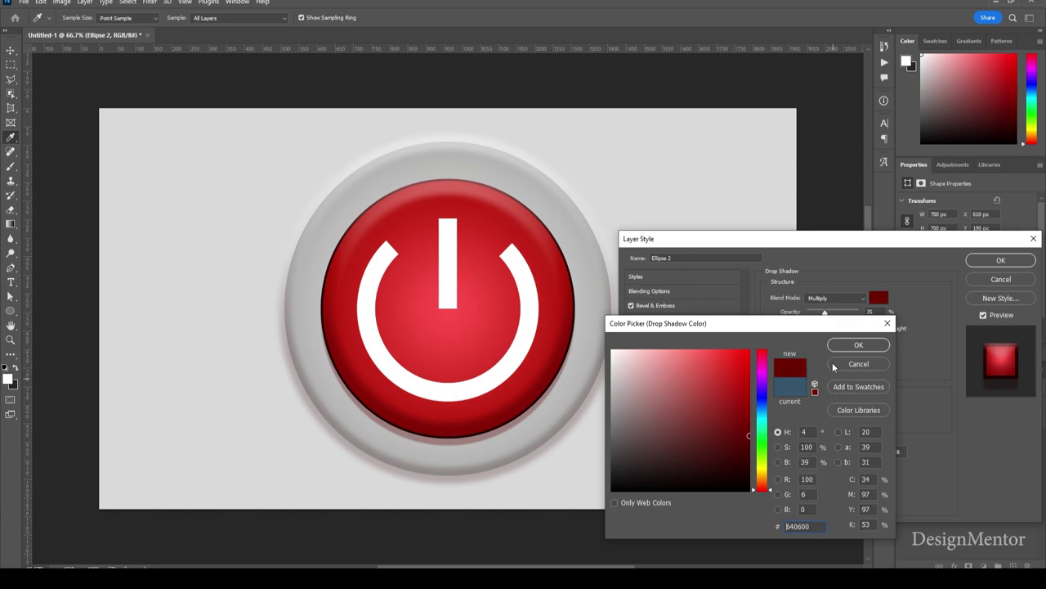
{"action": "left_click", "coordinate": [857, 344]}
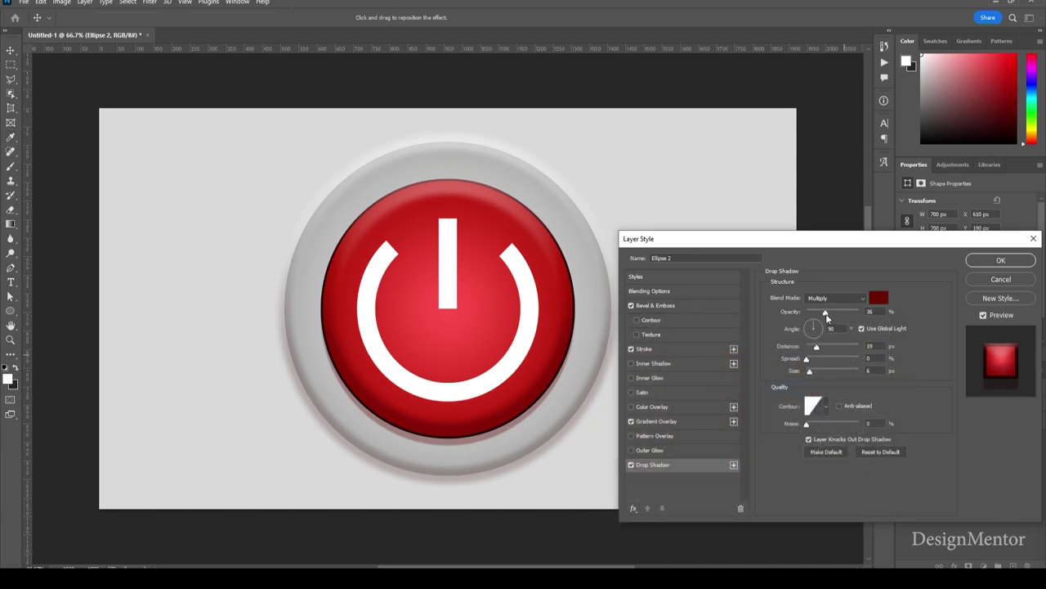
Set the drop shadow to 30% opacity, distance 10 and size 0, and apply it.
{"action": "left_click_drag", "start_coordinate": [826, 314], "coordinate": [808, 371]}
{"action": "type", "text": "3"}
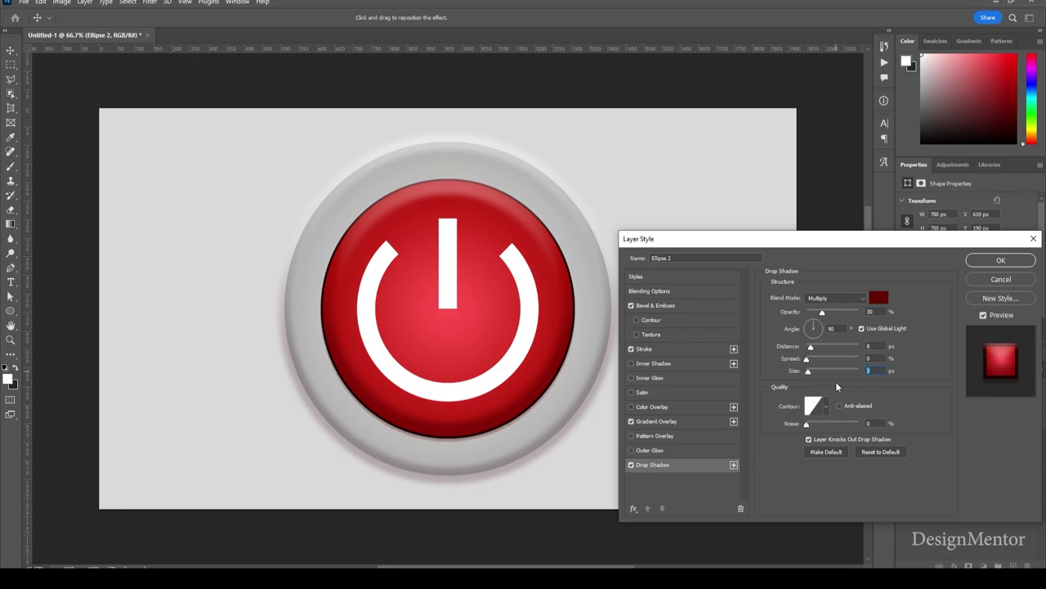
{"action": "type", "text": "0"}
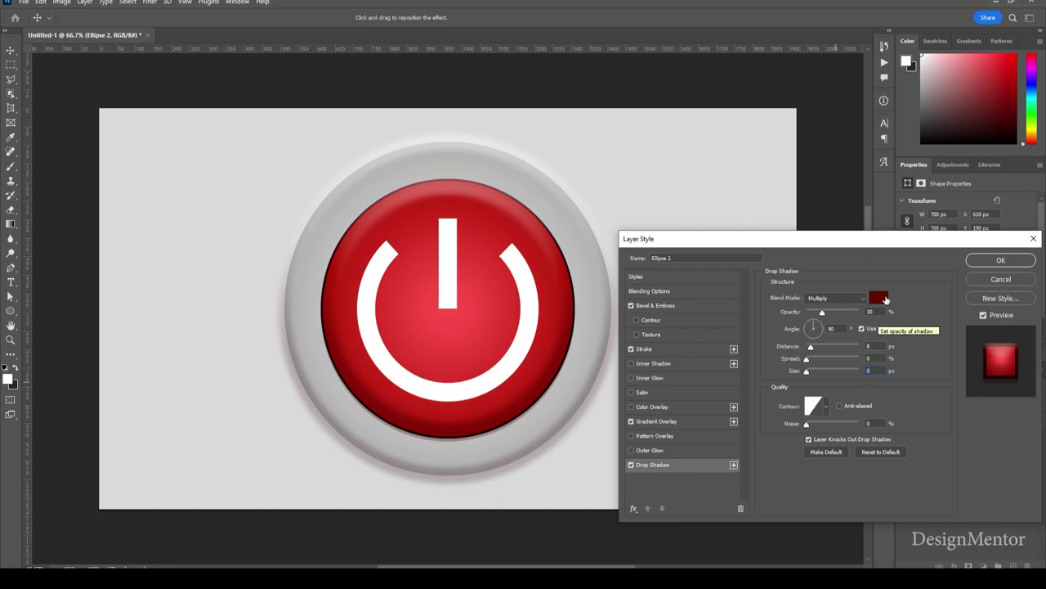
{"action": "left_click", "coordinate": [1001, 259]}
{"action": "left_click", "coordinate": [812, 417]}
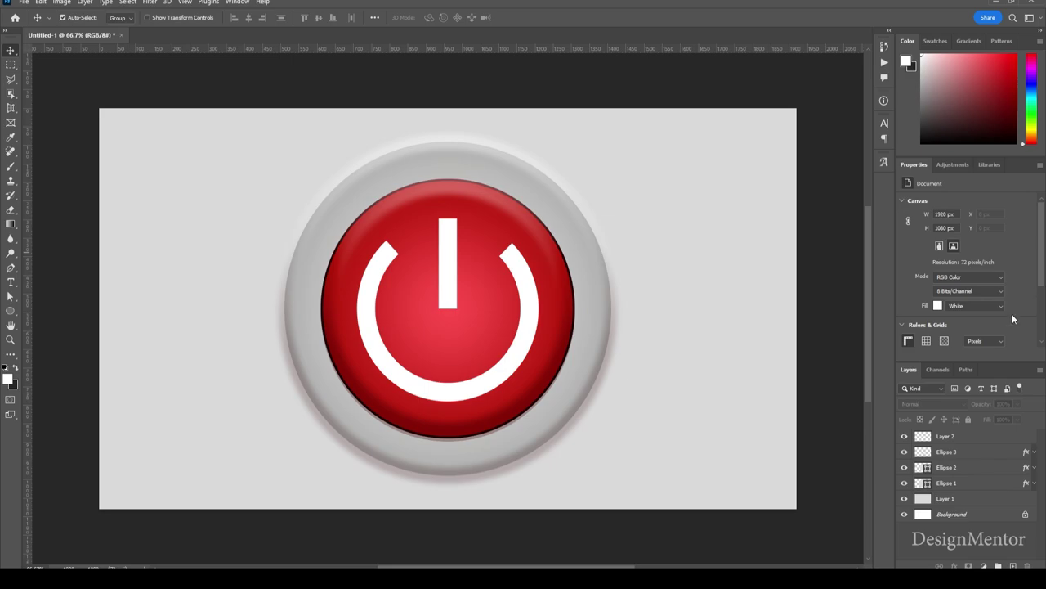
Give Ellipse 3's ring a pale pink #ffc4c4 Color Overlay instead of white.
{"action": "left_click", "coordinate": [962, 452]}
{"action": "right_click", "coordinate": [961, 451]}
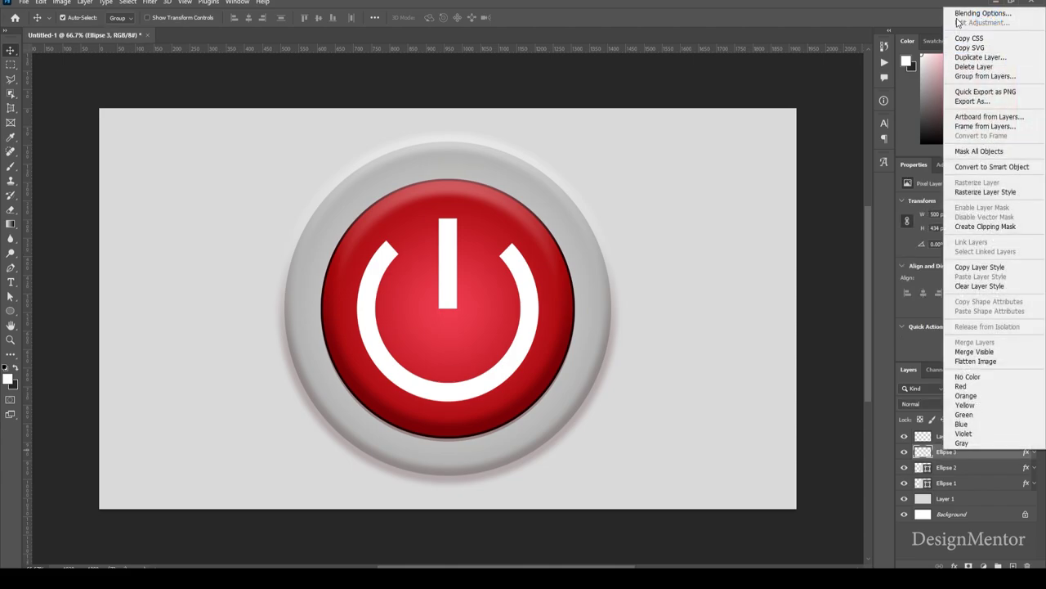
{"action": "left_click", "coordinate": [961, 13]}
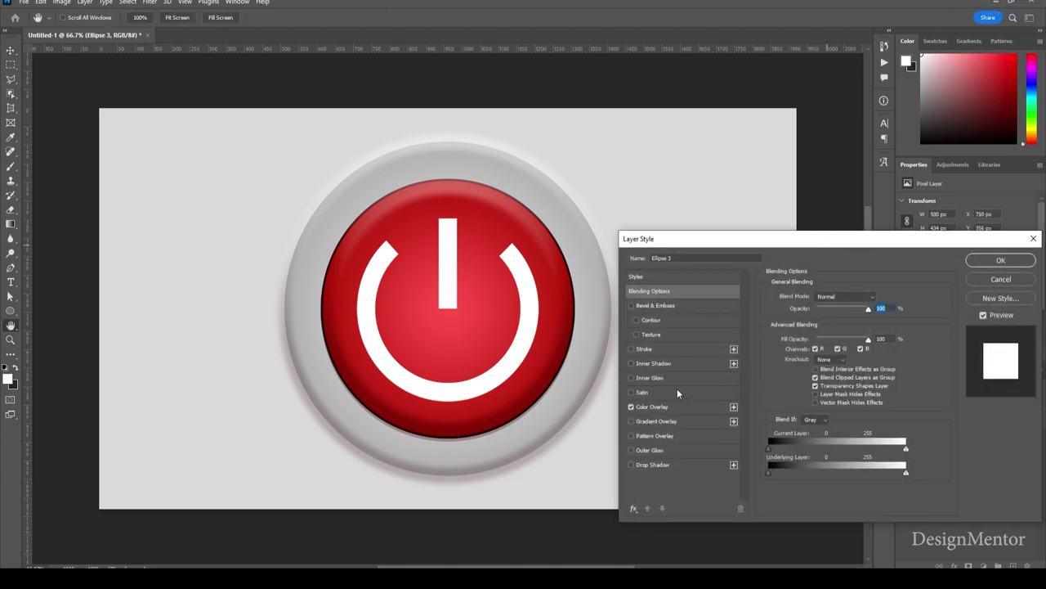
{"action": "left_click", "coordinate": [667, 406]}
{"action": "left_click", "coordinate": [878, 298]}
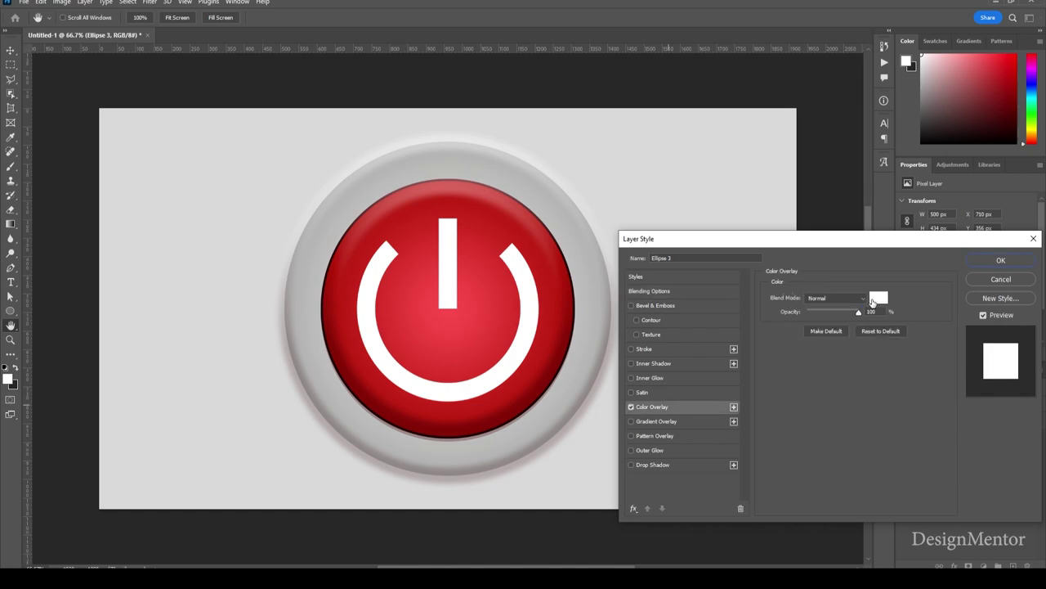
{"action": "left_click", "coordinate": [628, 346]}
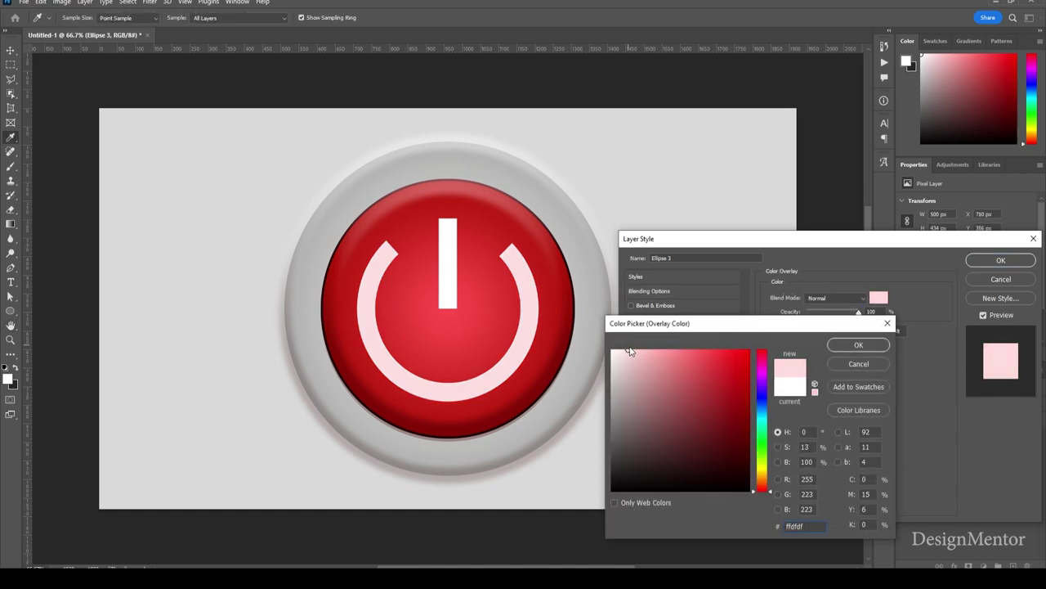
{"action": "left_click", "coordinate": [641, 351]}
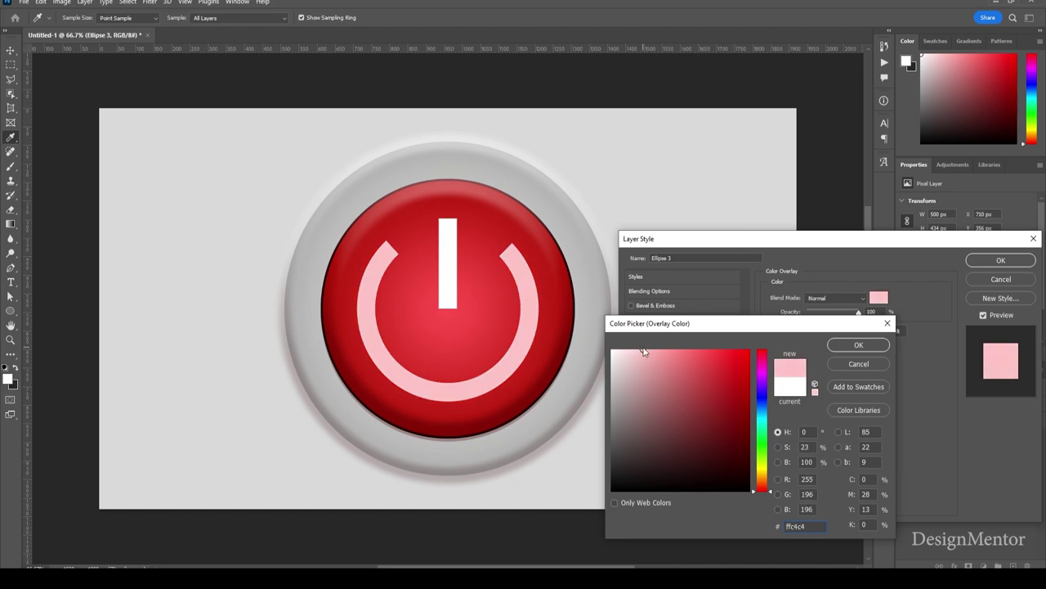
{"action": "left_click", "coordinate": [860, 348]}
{"action": "left_click", "coordinate": [1013, 268]}
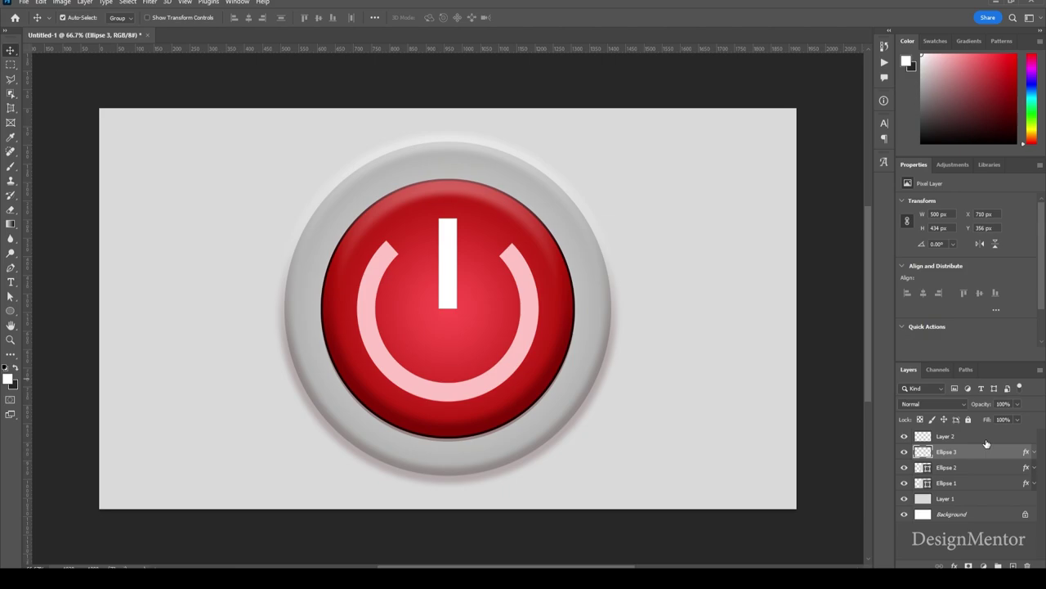
Copy Ellipse 3's layer style and paste it onto Layer 2's vertical bar.
{"action": "right_click", "coordinate": [973, 451]}
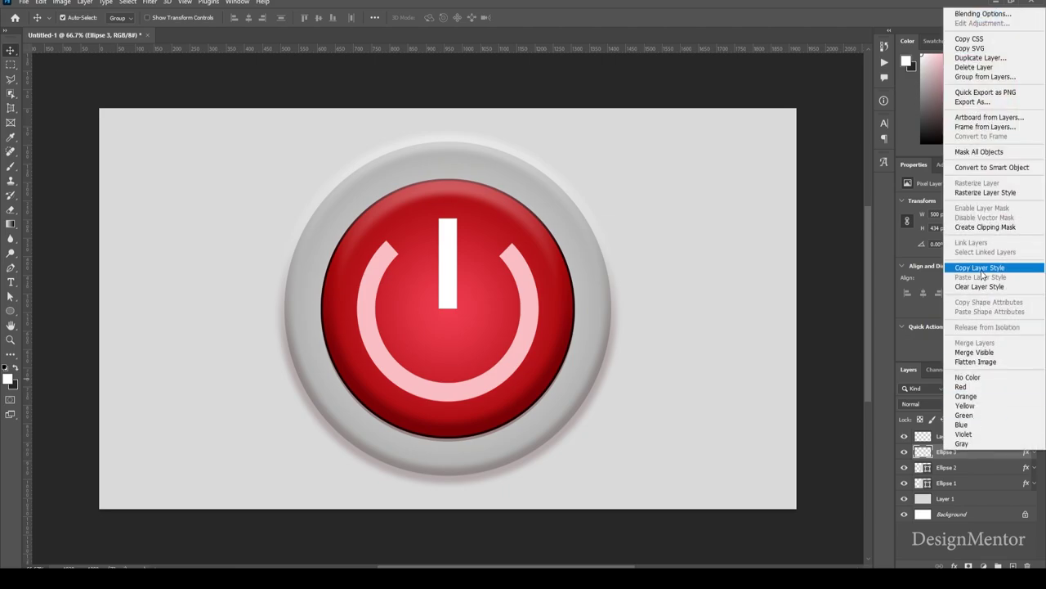
{"action": "left_click", "coordinate": [981, 270]}
{"action": "left_click", "coordinate": [960, 437]}
{"action": "right_click", "coordinate": [960, 434]}
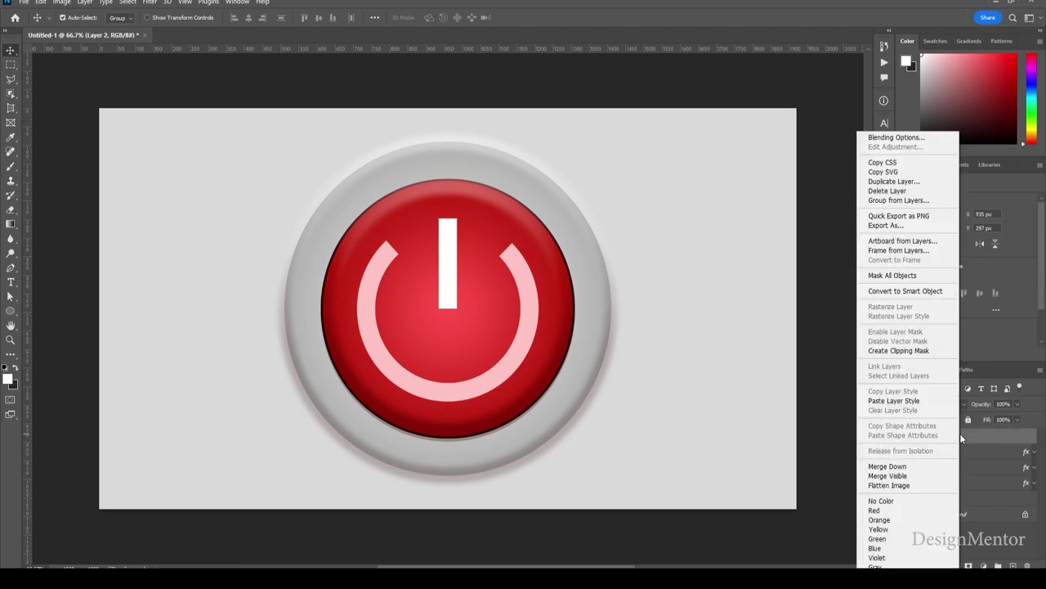
{"action": "left_click", "coordinate": [896, 401]}
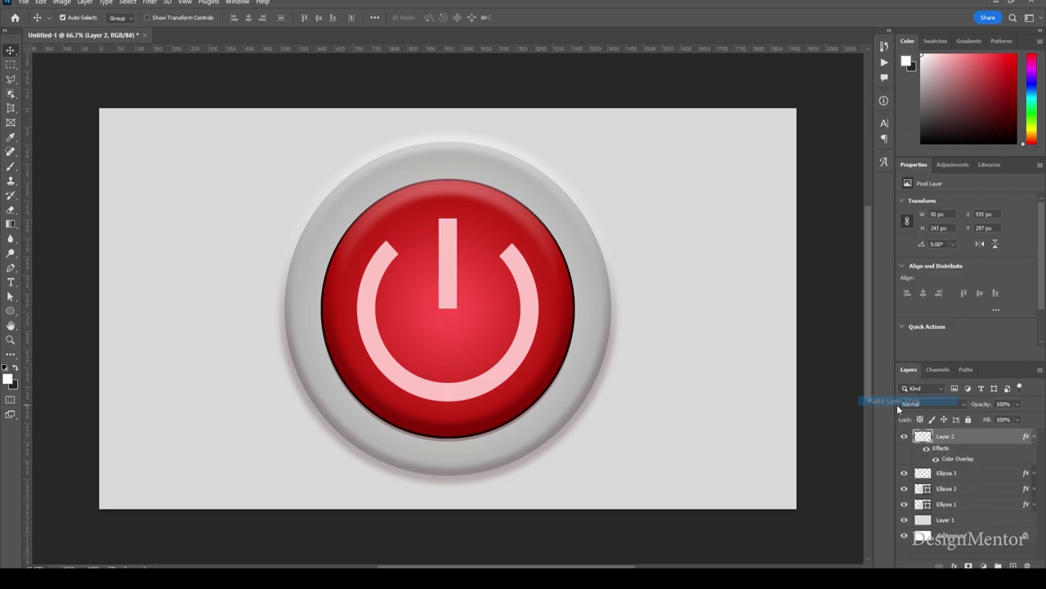
{"action": "left_click", "coordinate": [829, 350]}
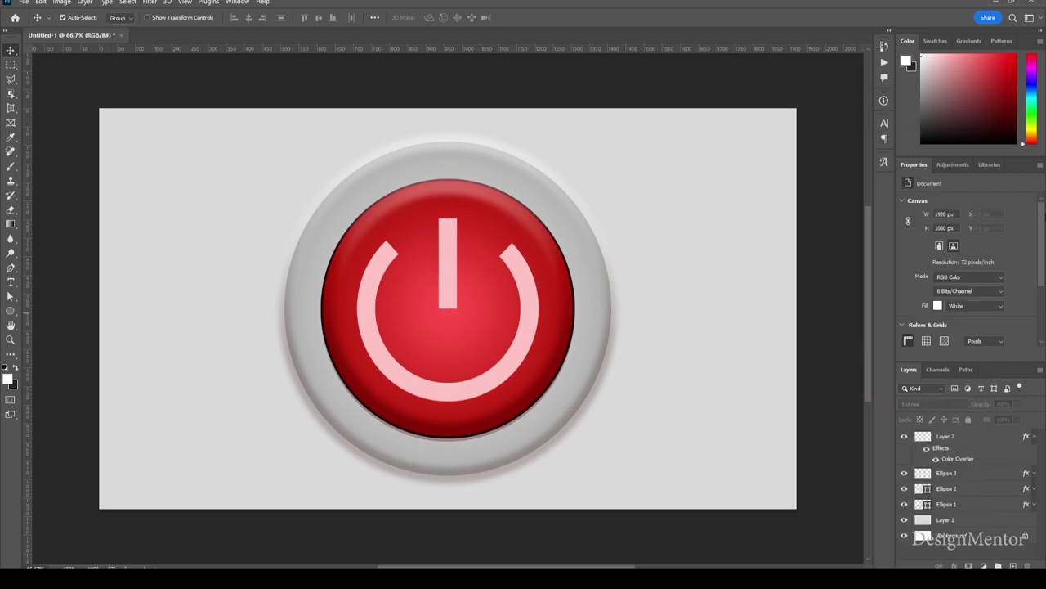